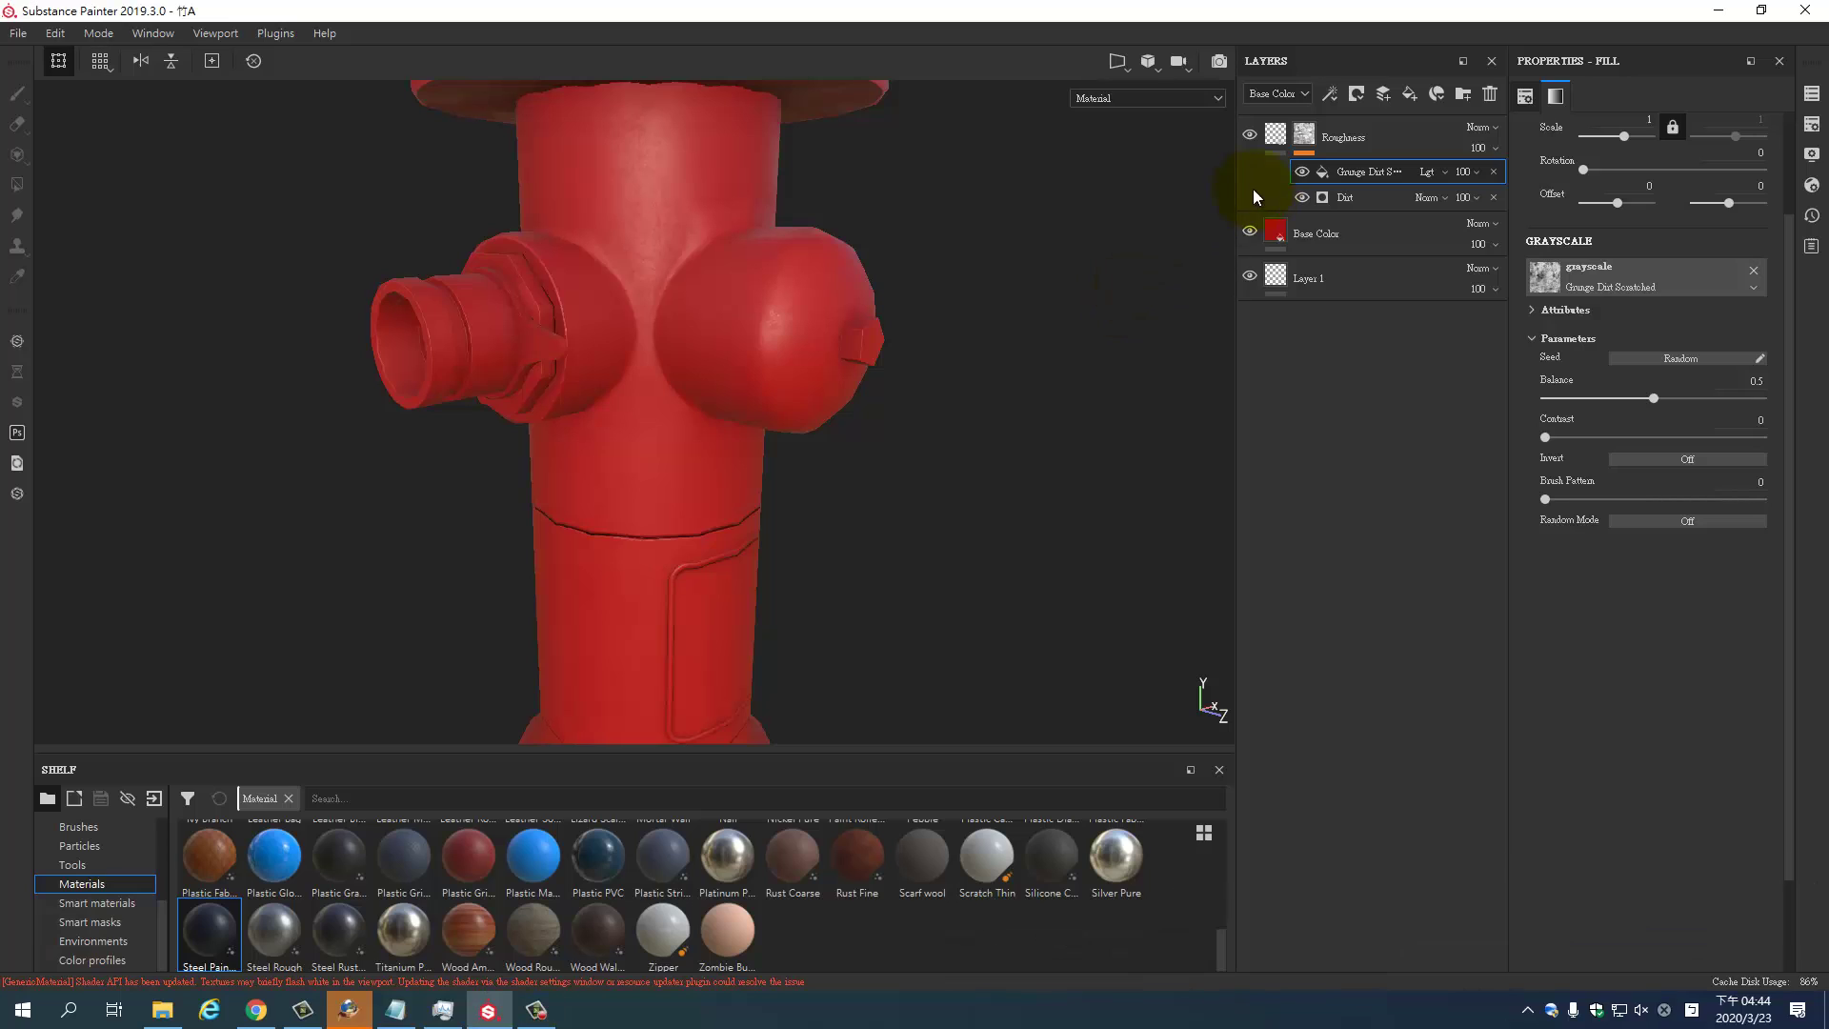
# Add a fill layer above the Roughness layer and rename it 'Height'
pyautogui.click(1275, 133)
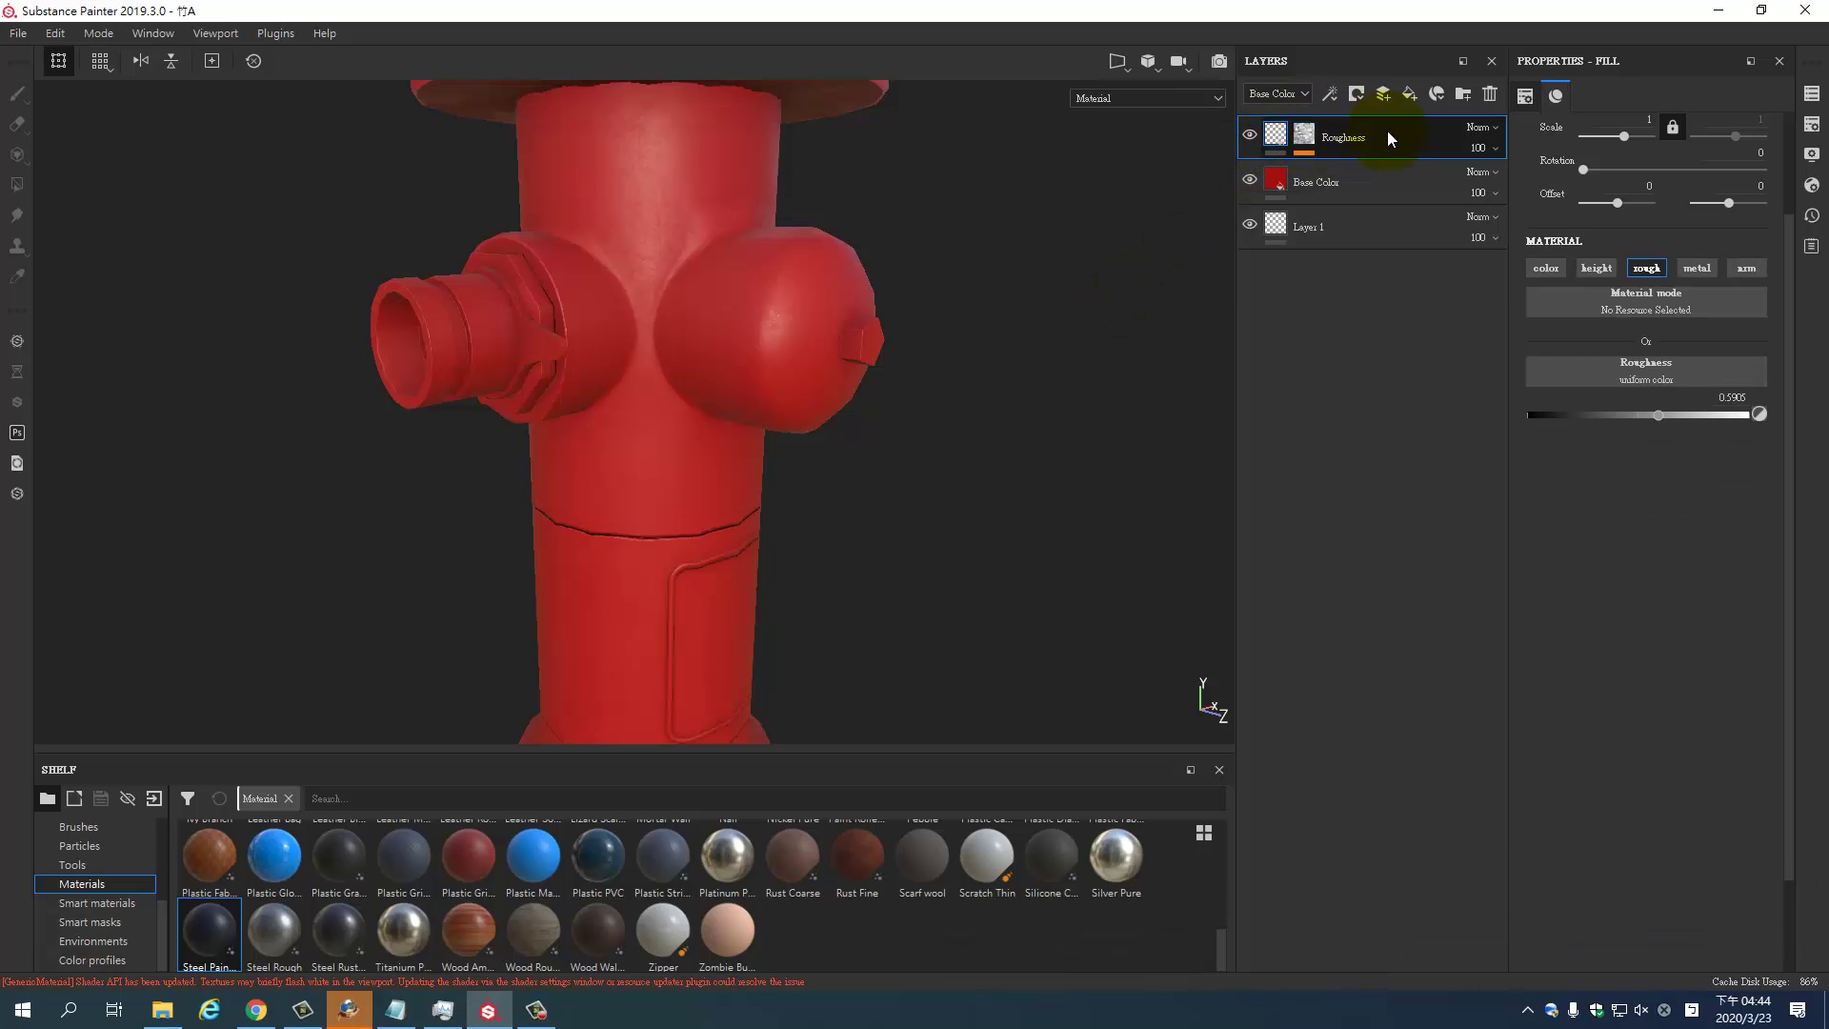
pyautogui.click(1414, 94)
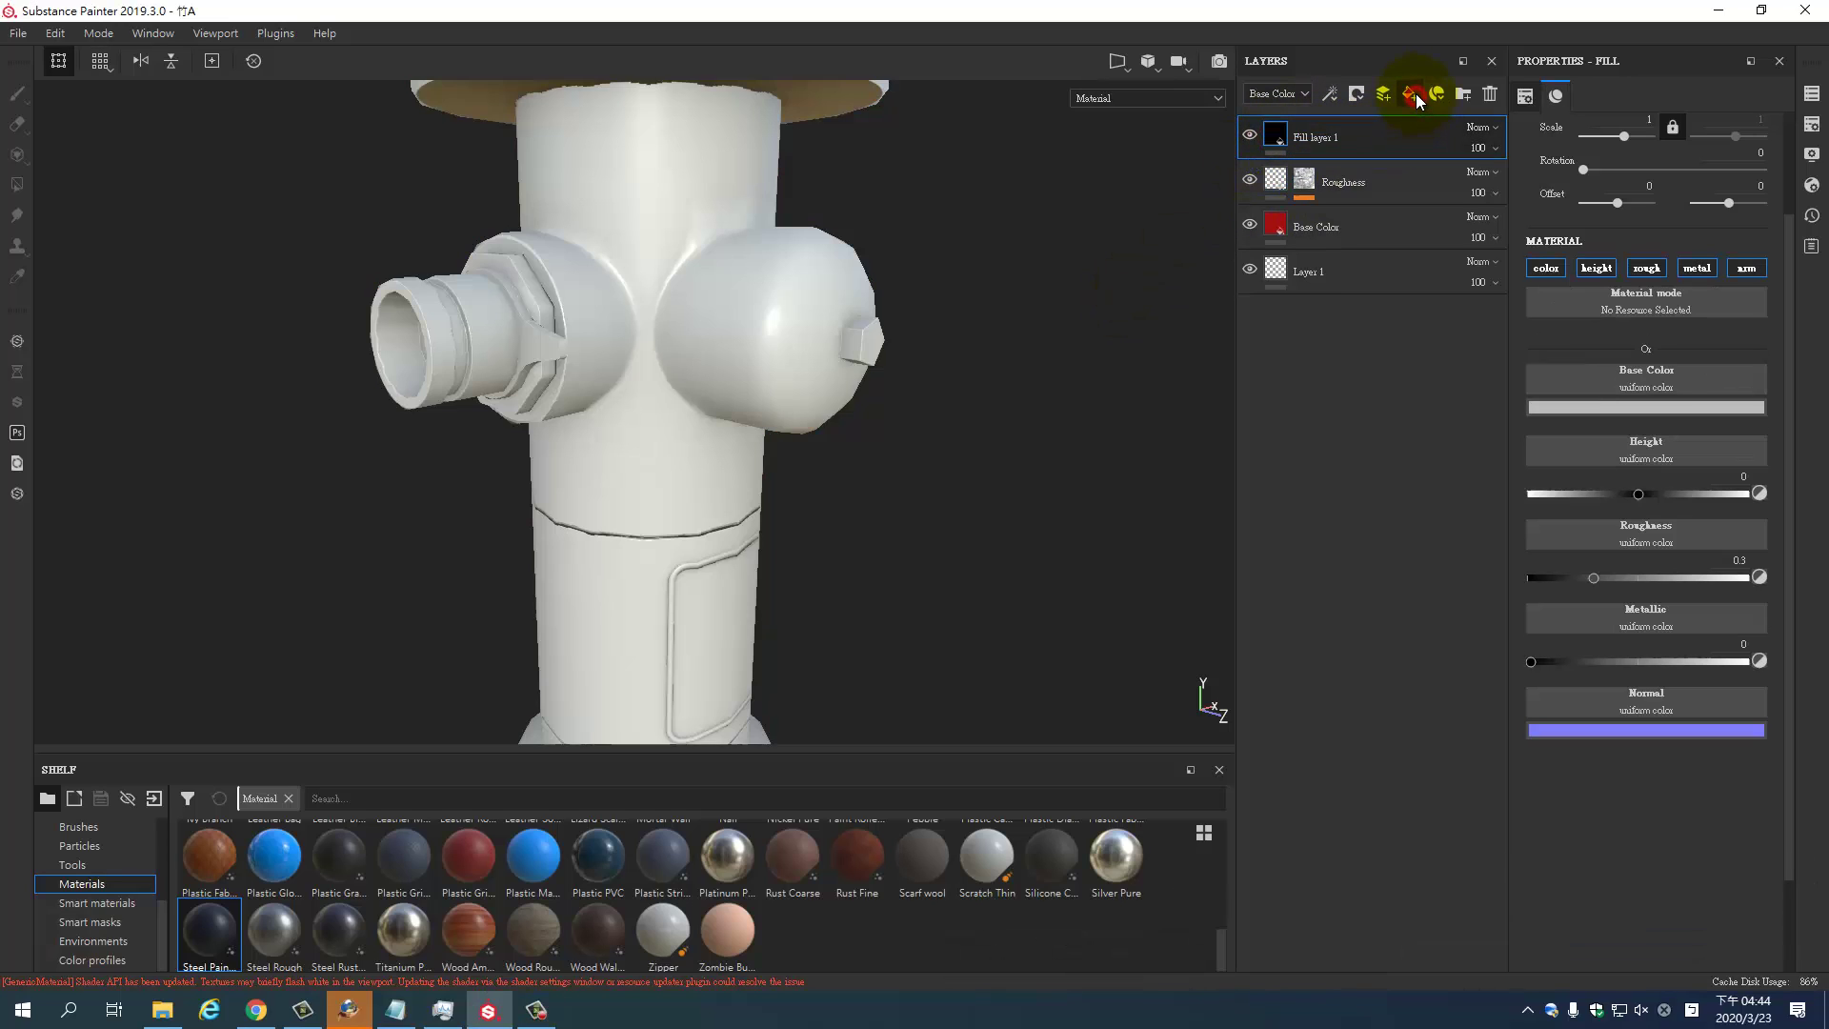
pyautogui.doubleClick(1324, 136)
pyautogui.moveTo(1324, 136); pyautogui.dragTo(1361, 136)
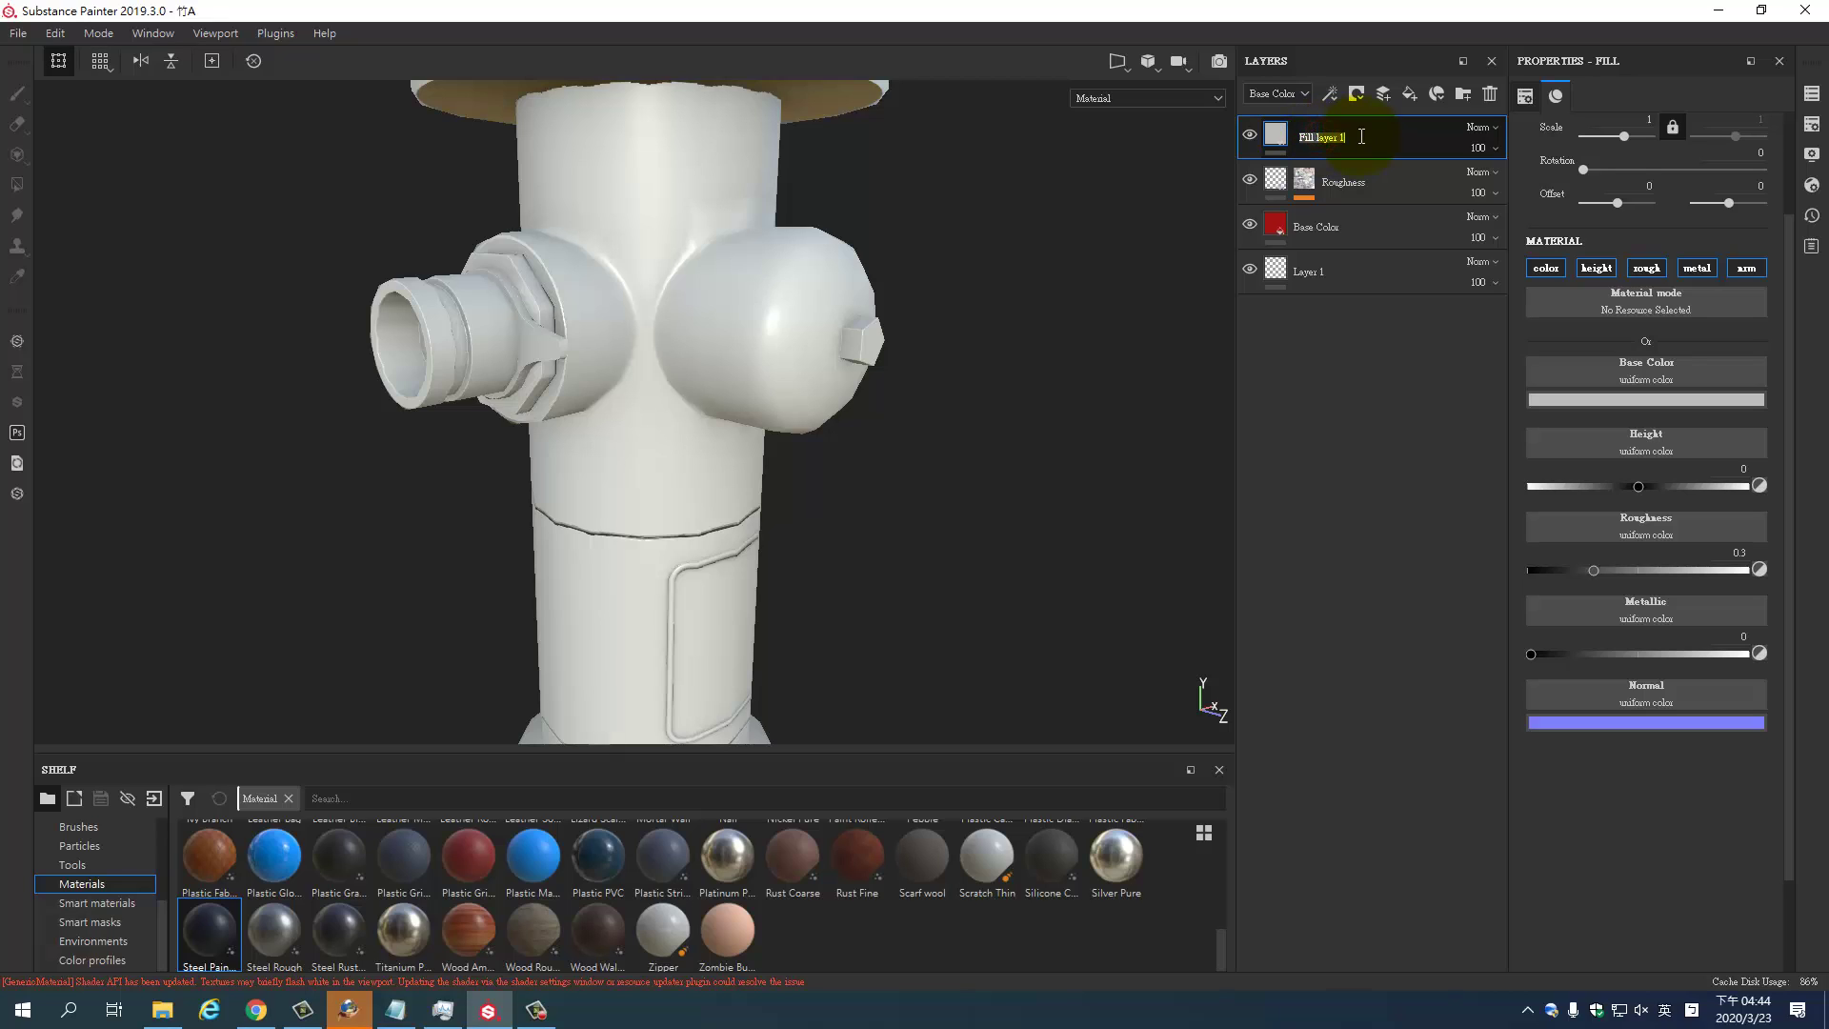
pyautogui.write('Heig')
pyautogui.write('ht')
pyautogui.press('Return')
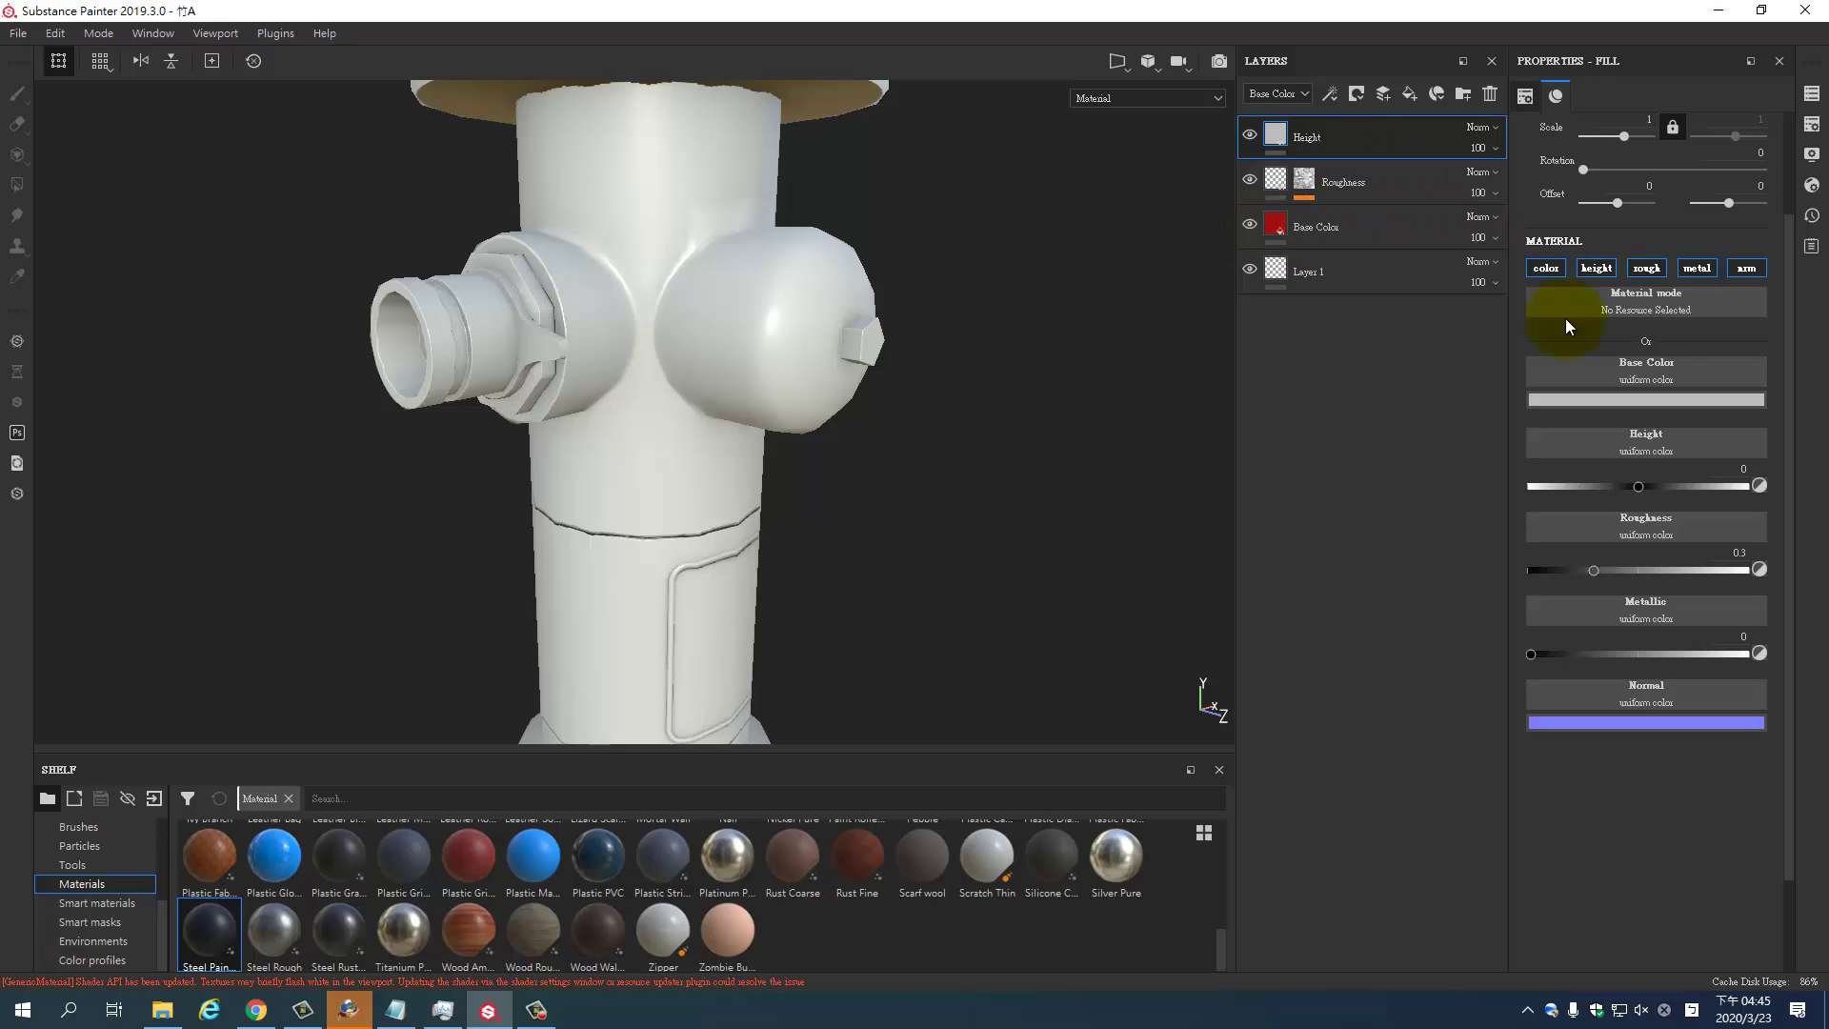
# Disable the color, roughness, metallic and normal channels so the Height fill drives only height
pyautogui.click(1747, 268)
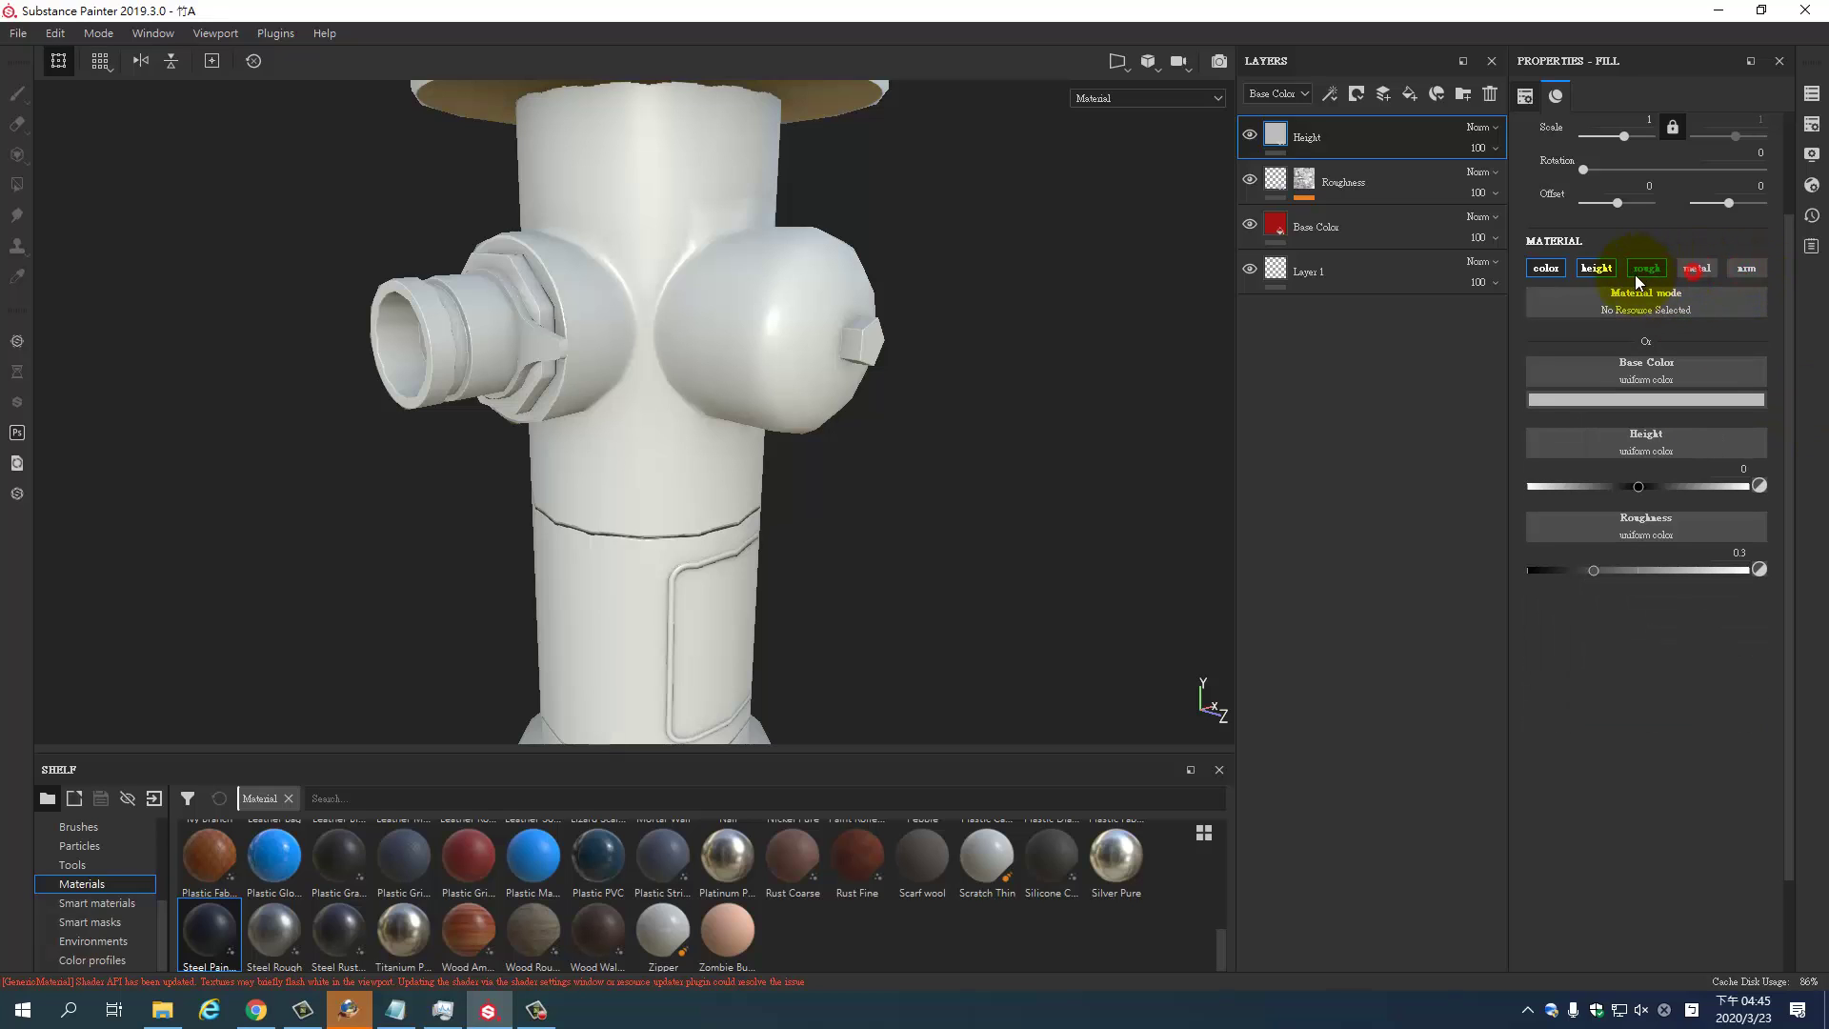
pyautogui.click(1656, 271)
pyautogui.click(1545, 269)
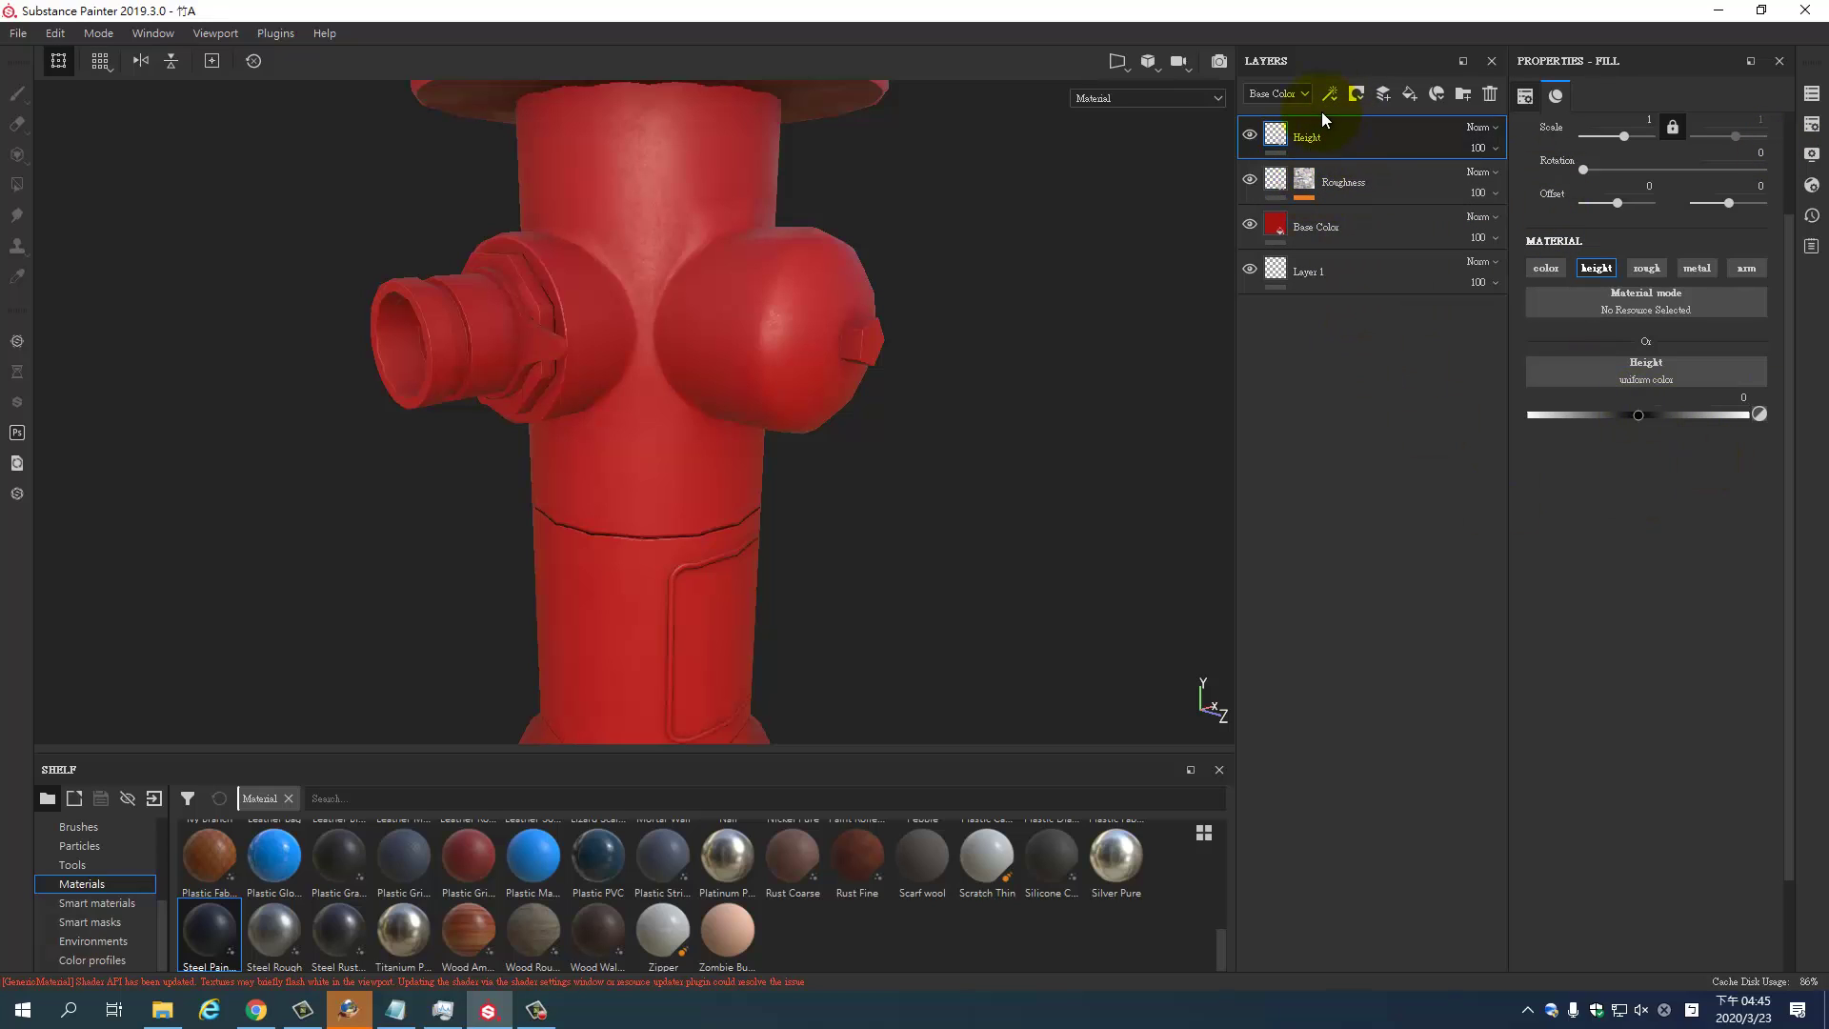
pyautogui.click(1357, 96)
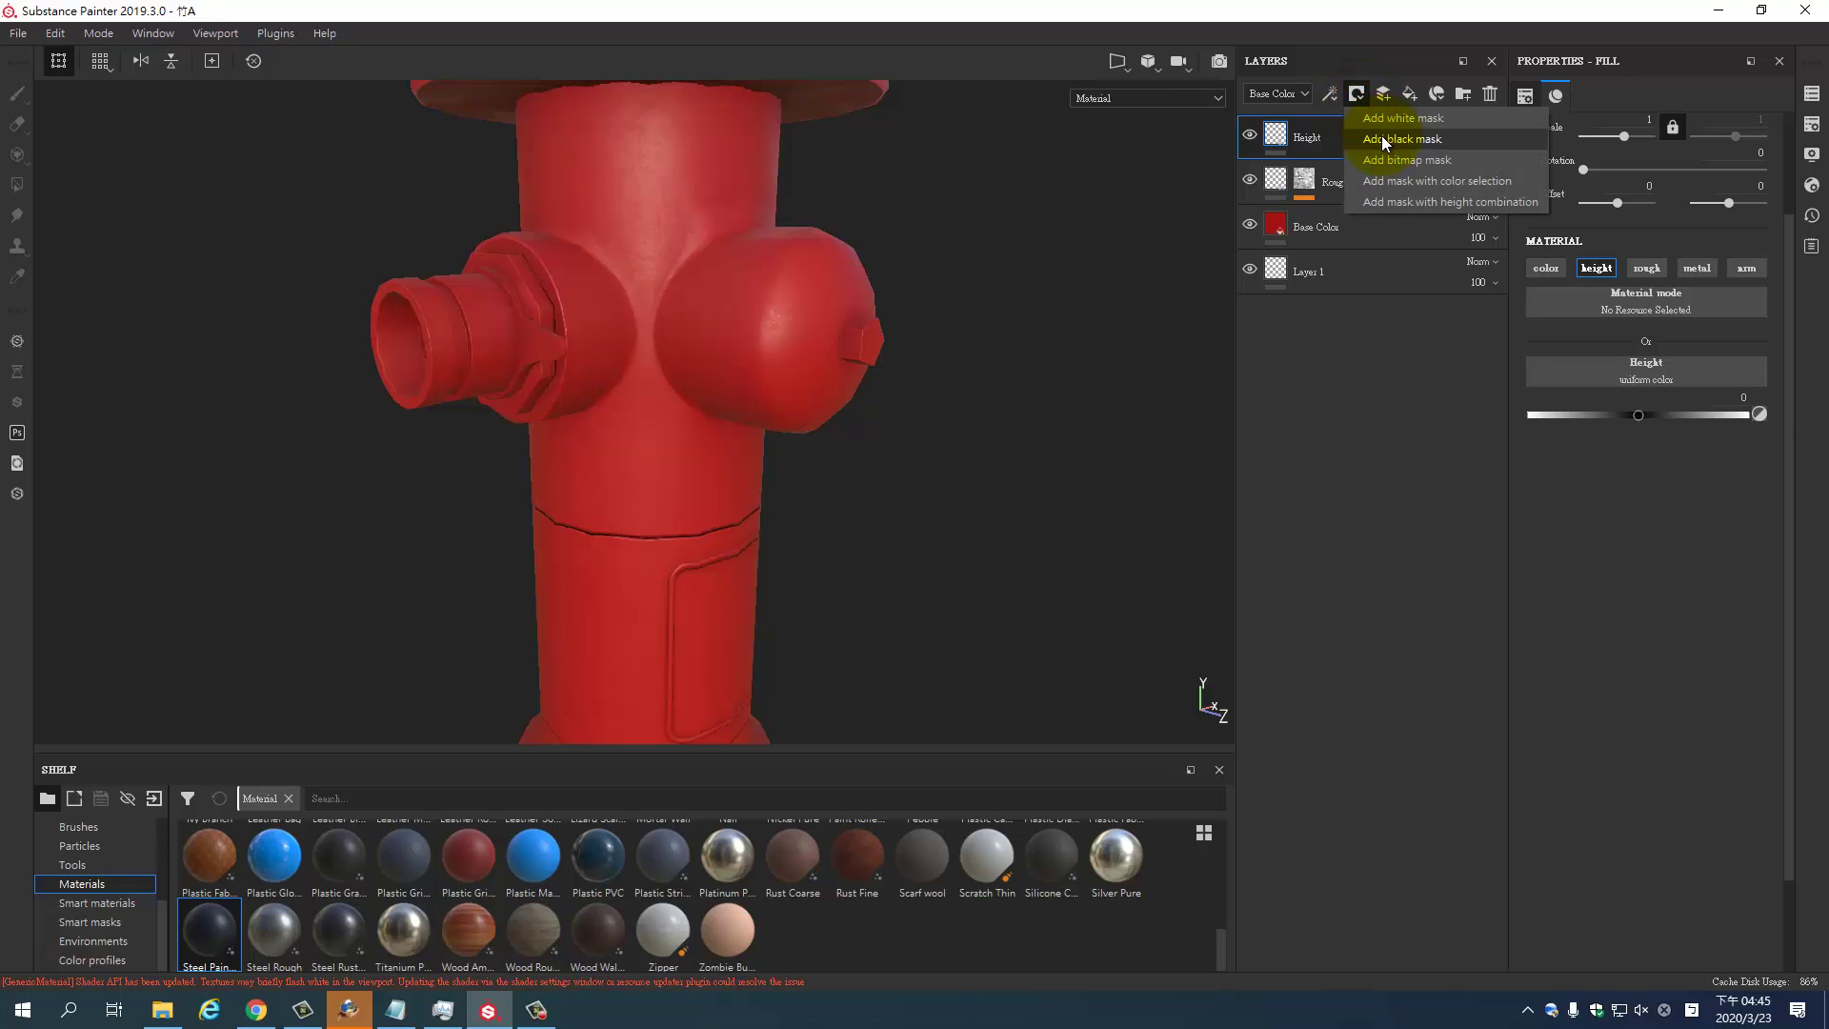
# Give the Height layer a black mask containing a Fill effect
pyautogui.click(1382, 136)
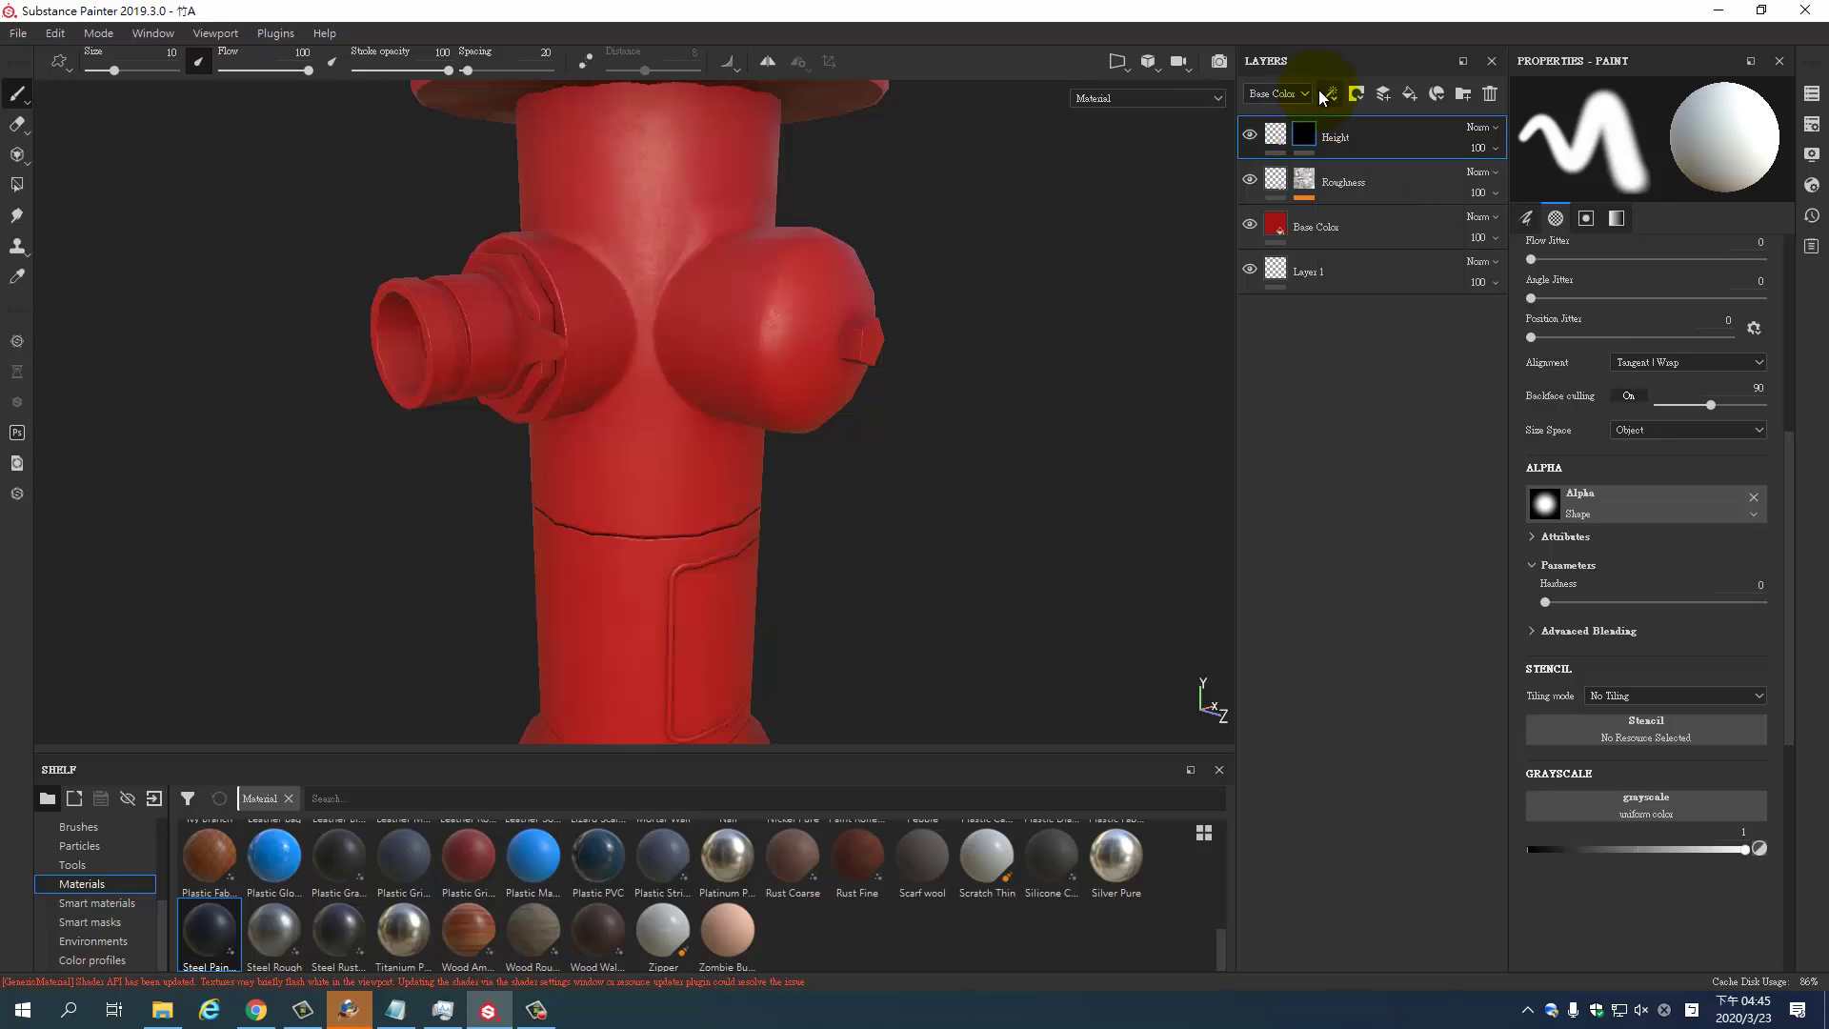
pyautogui.click(1330, 94)
pyautogui.click(1361, 165)
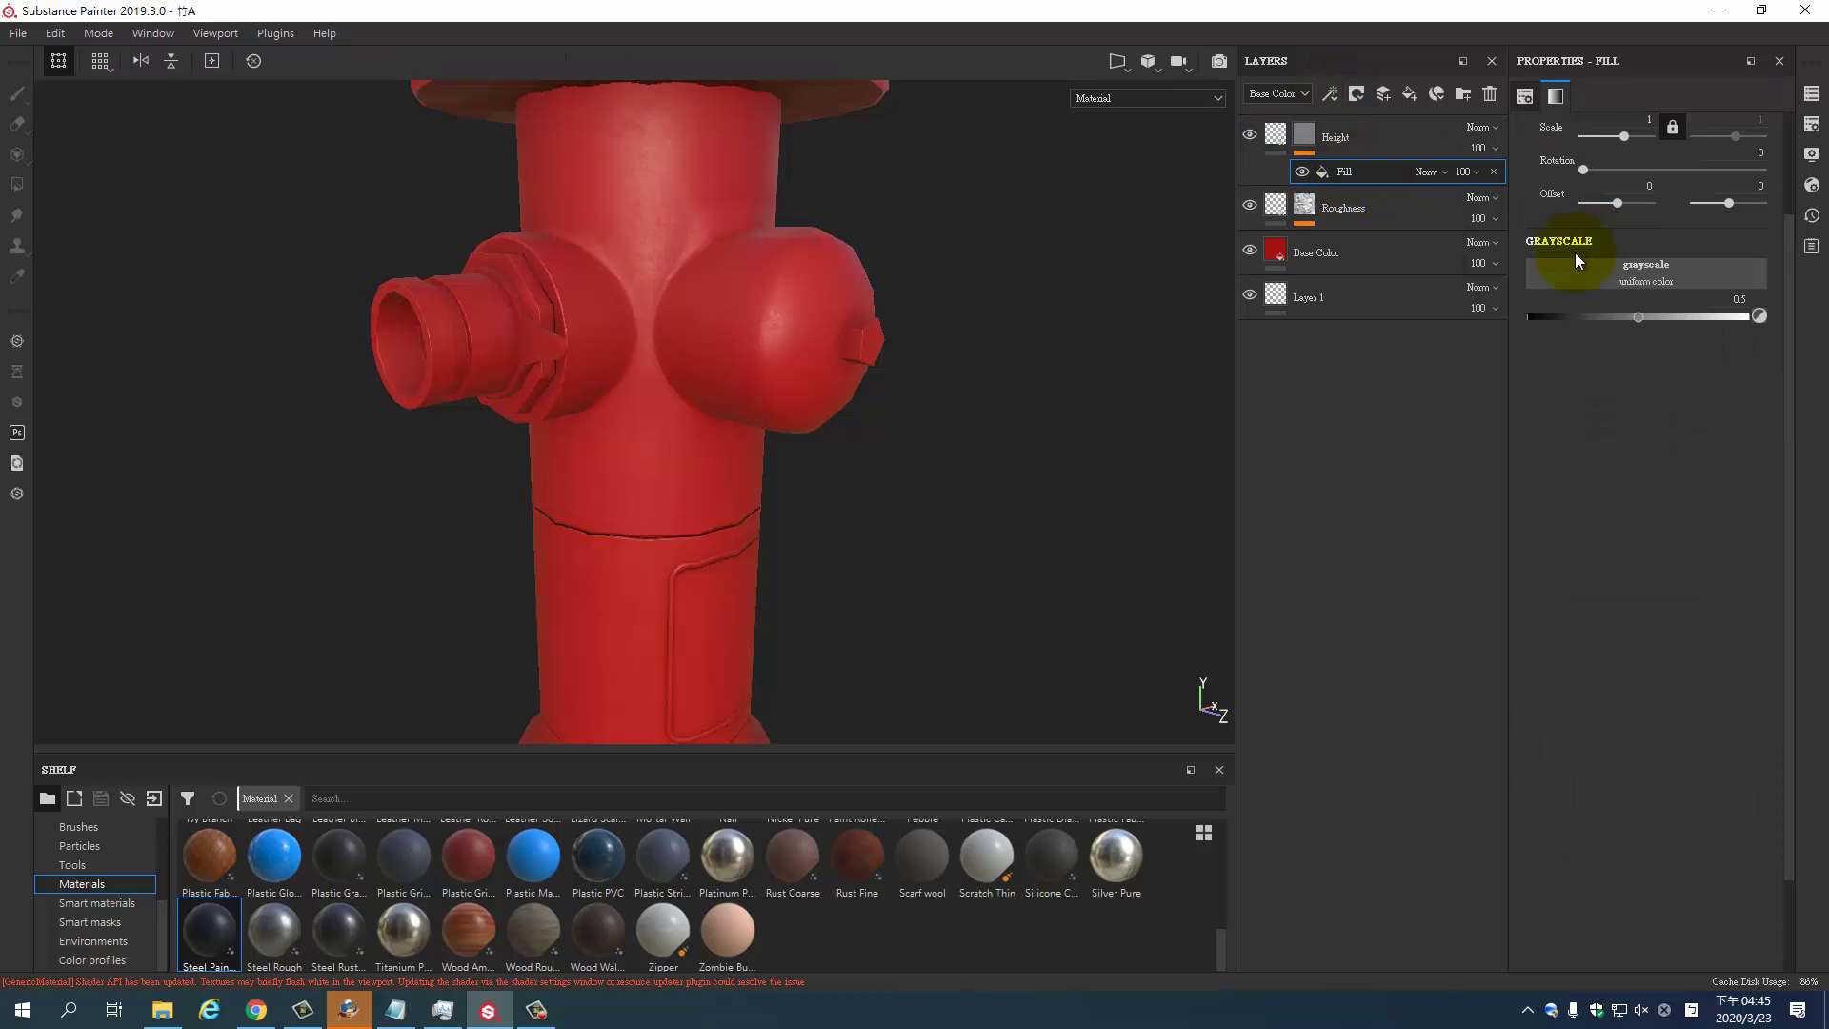
pyautogui.click(1648, 278)
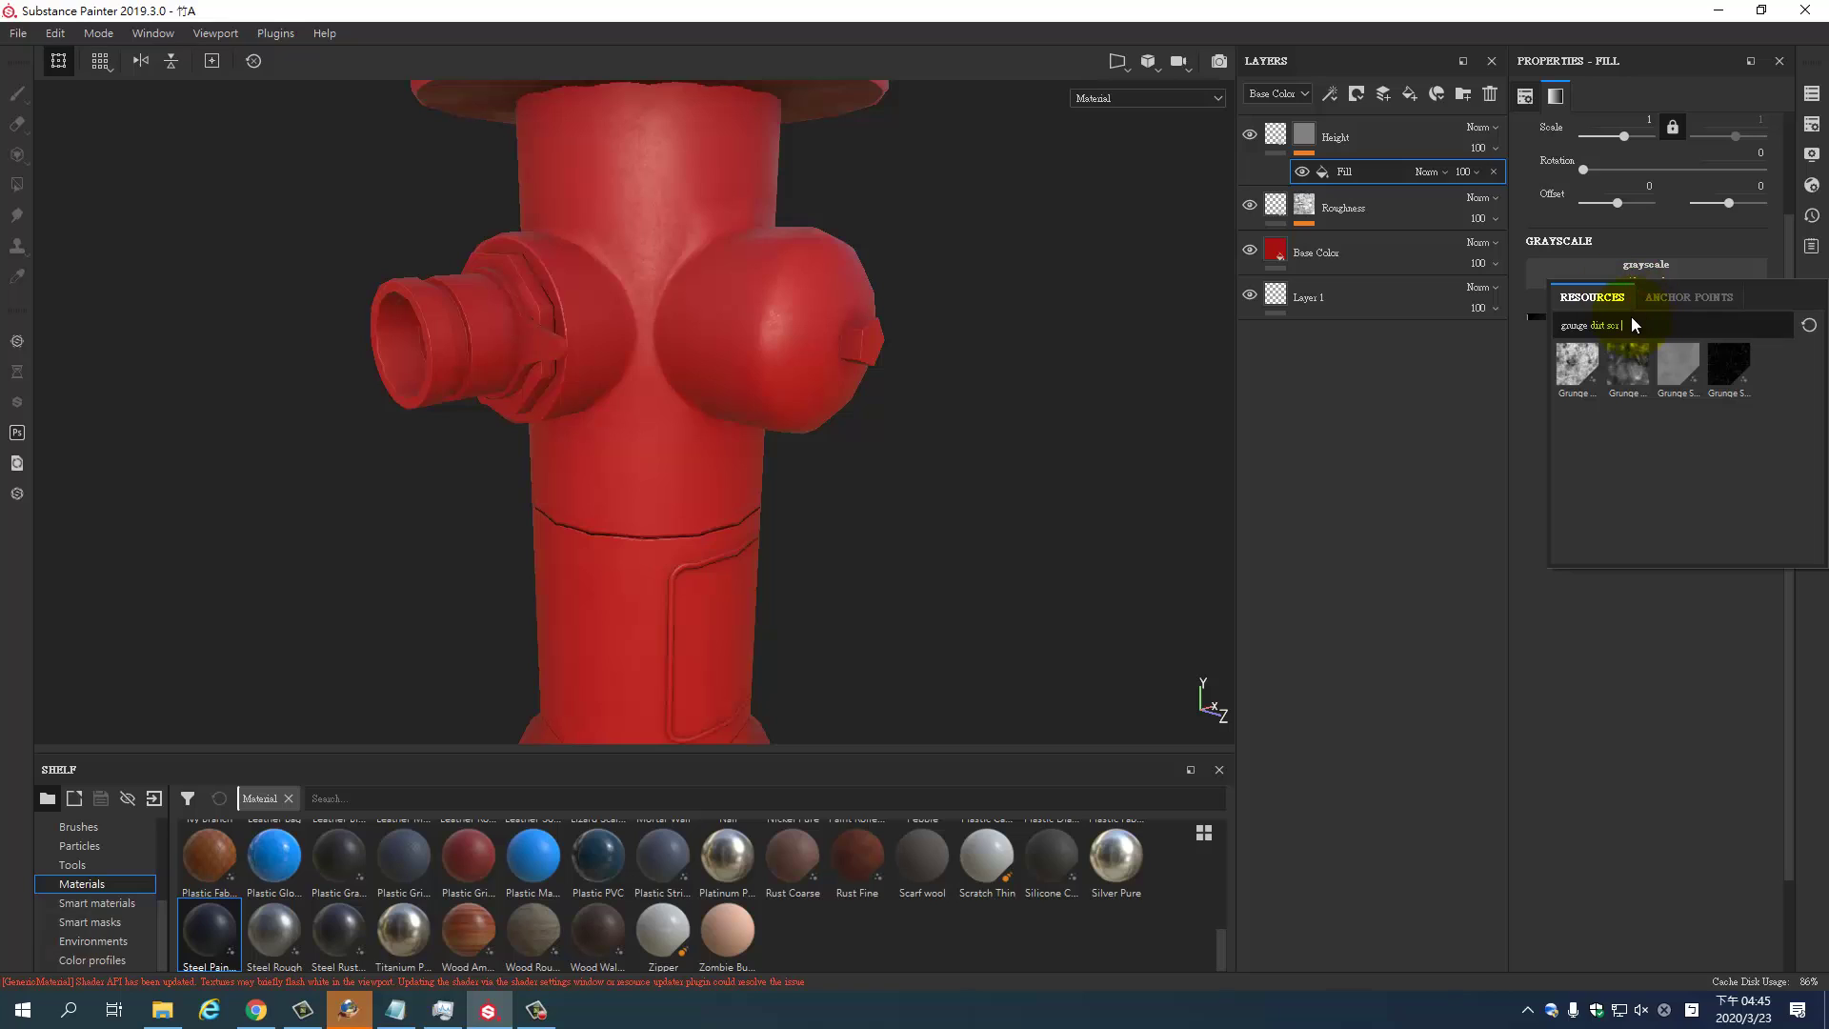
# Search 'spot' and apply Dirt Spots Hollow as the mask fill's grayscale texture
pyautogui.click(1631, 322)
pyautogui.hotkey('ctrl', 'a')
pyautogui.press('BackSpace')
pyautogui.write('spot')
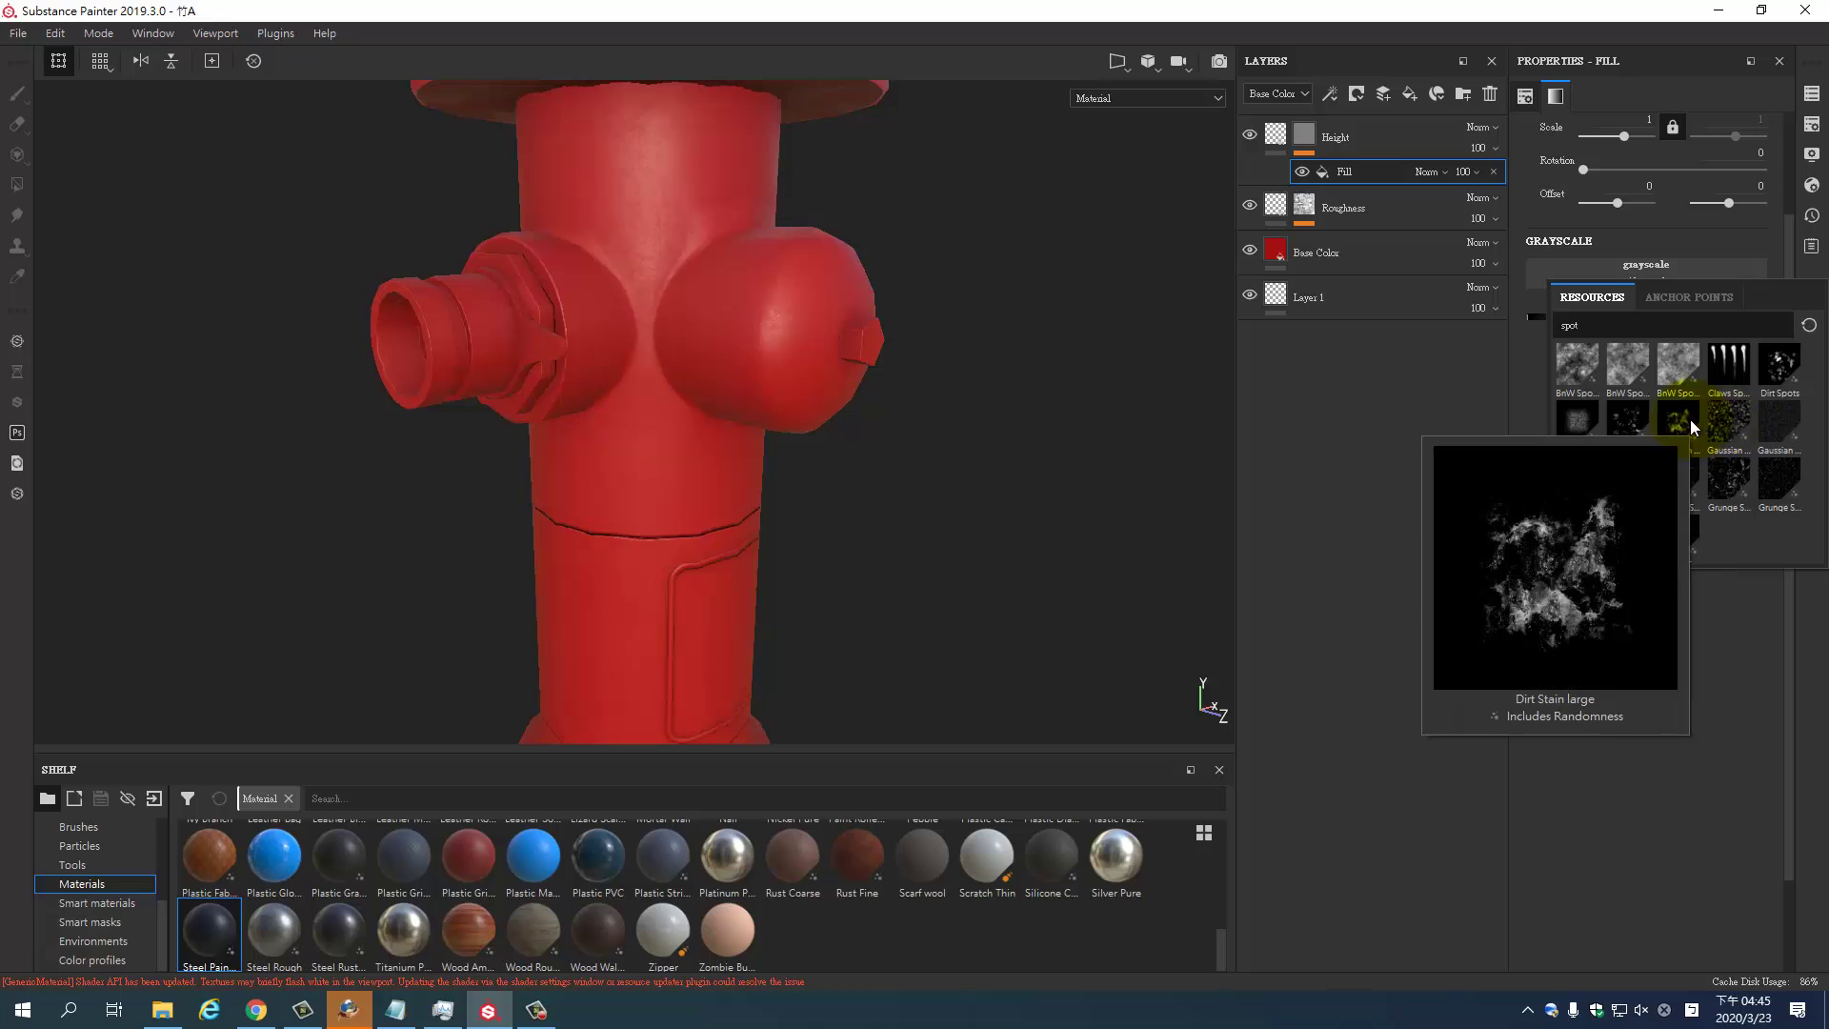
pyautogui.click(1641, 423)
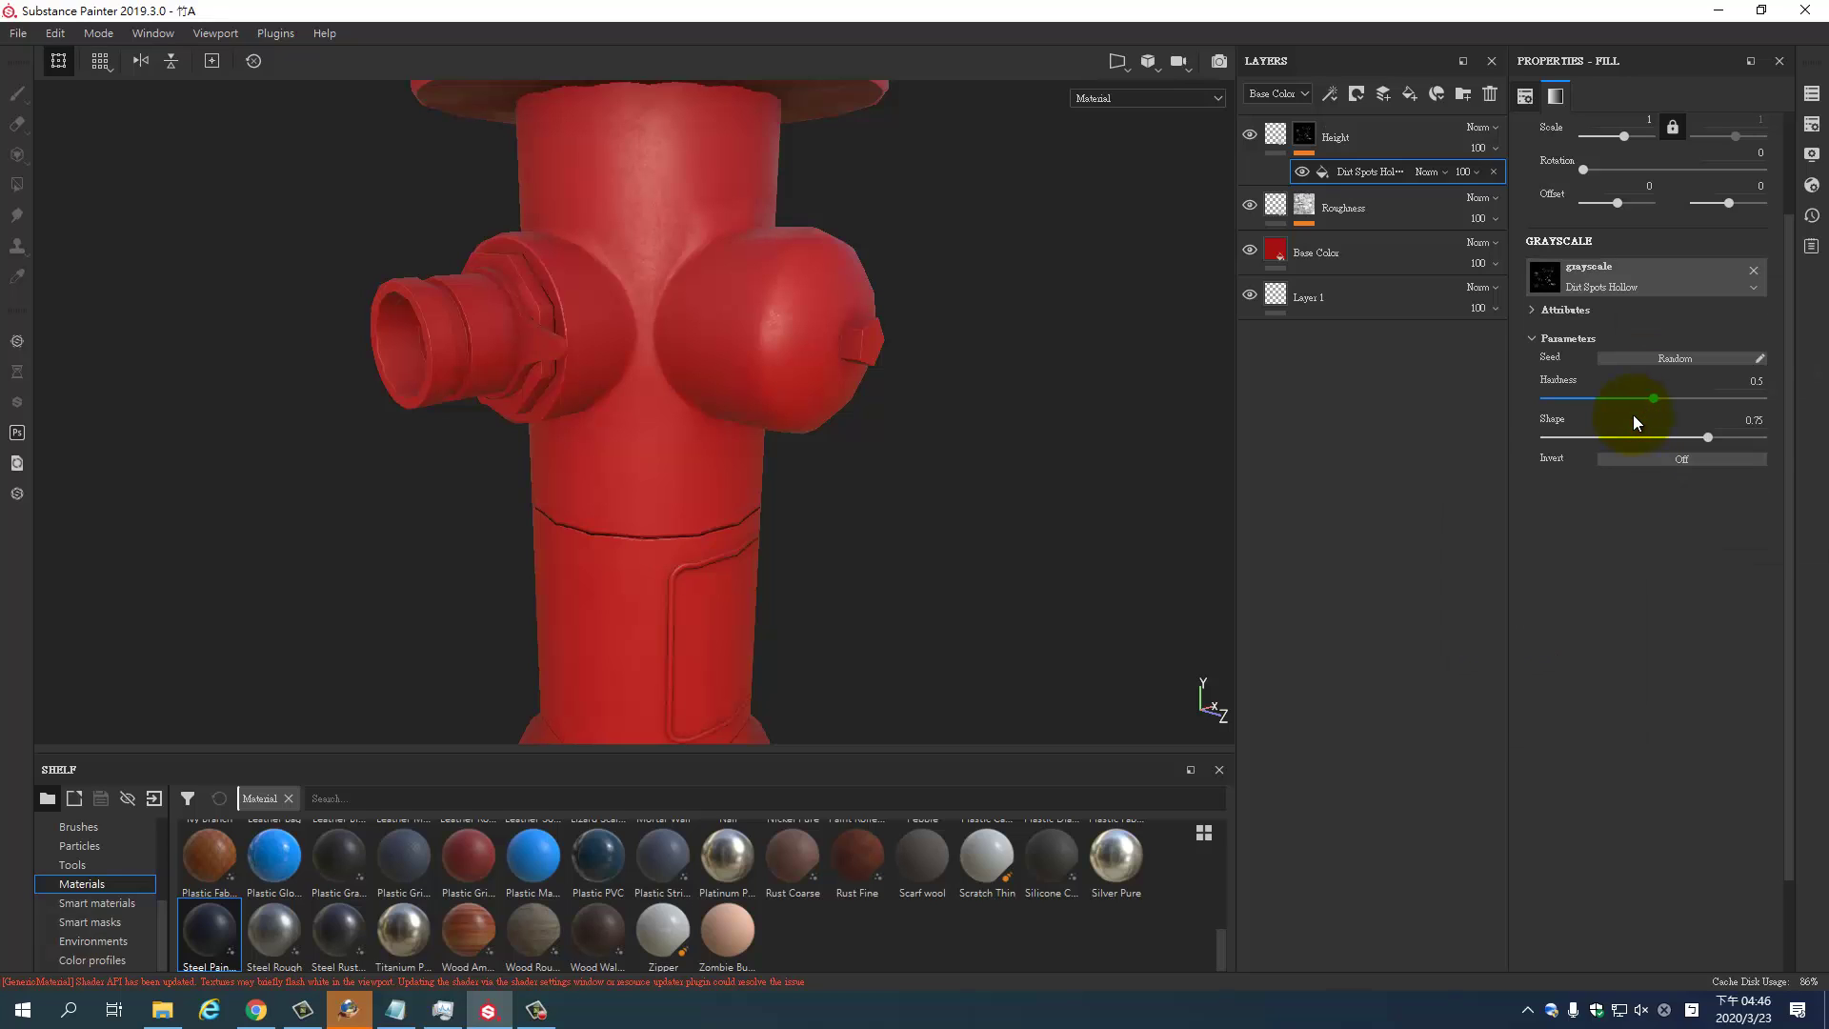
# Set the Height layer's height value to about 0.12
pyautogui.click(1304, 133)
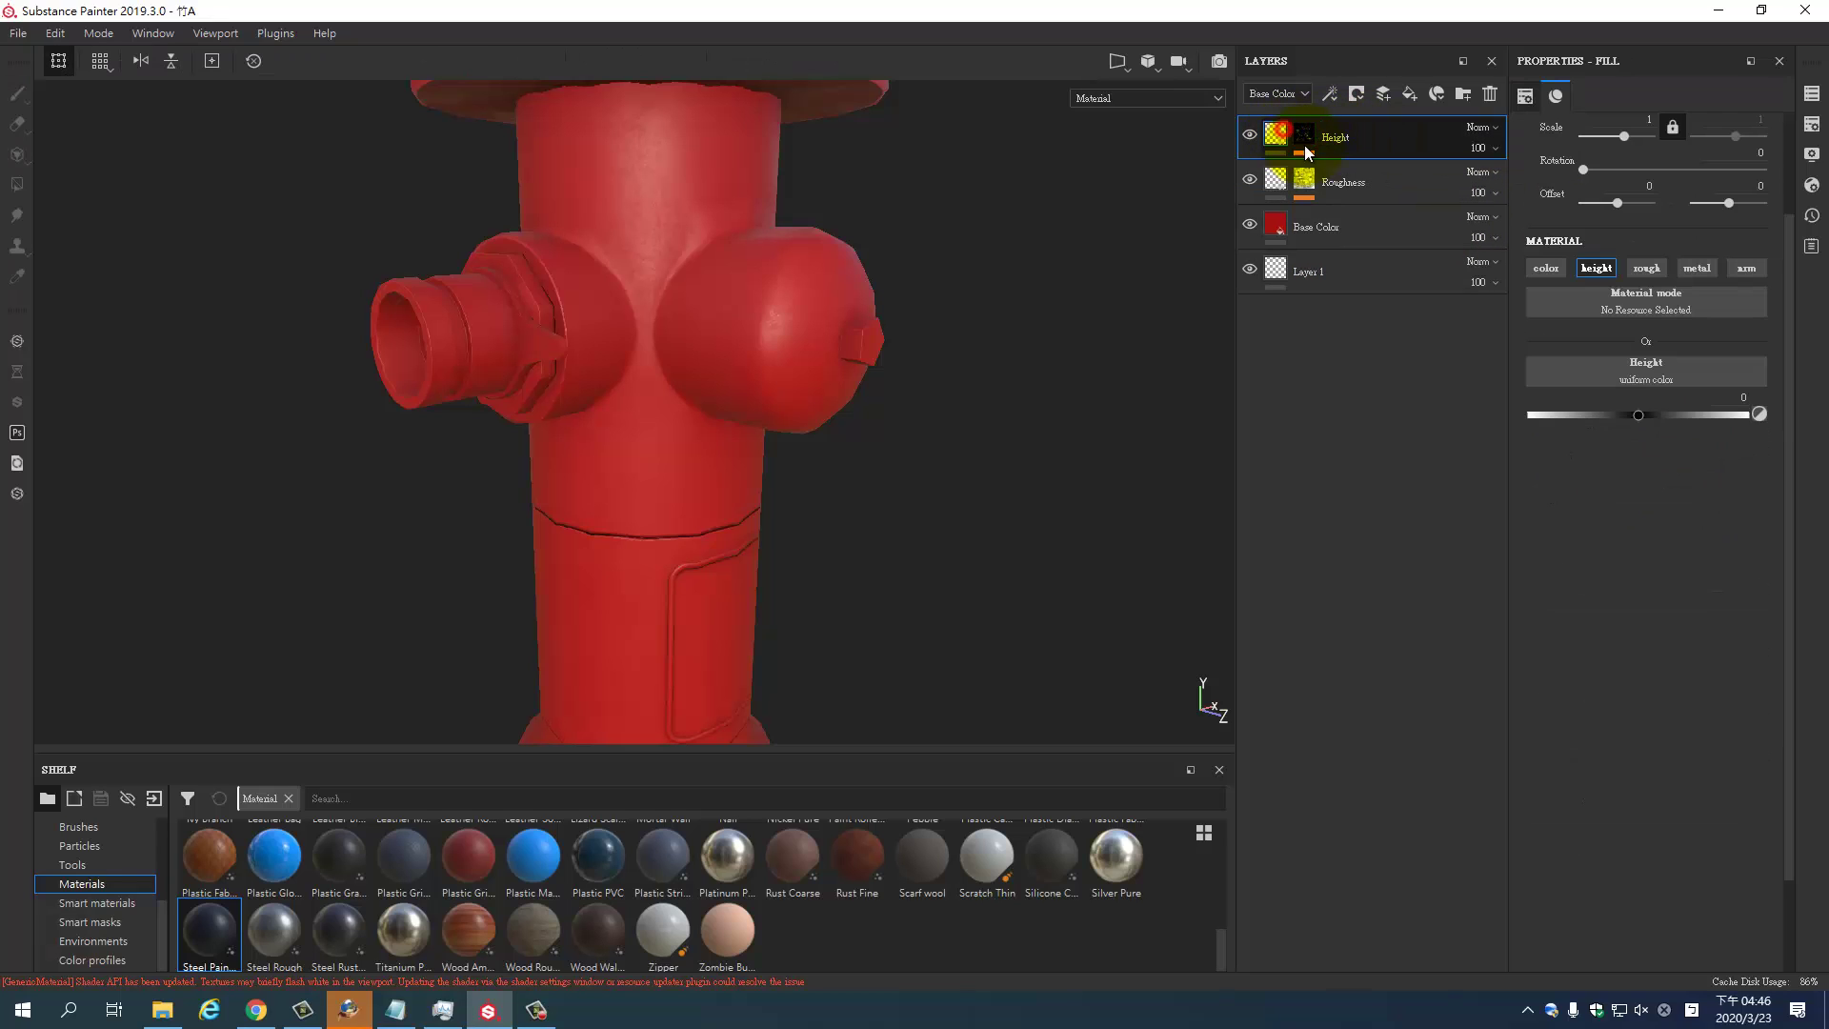
pyautogui.moveTo(1637, 414); pyautogui.dragTo(1651, 424)
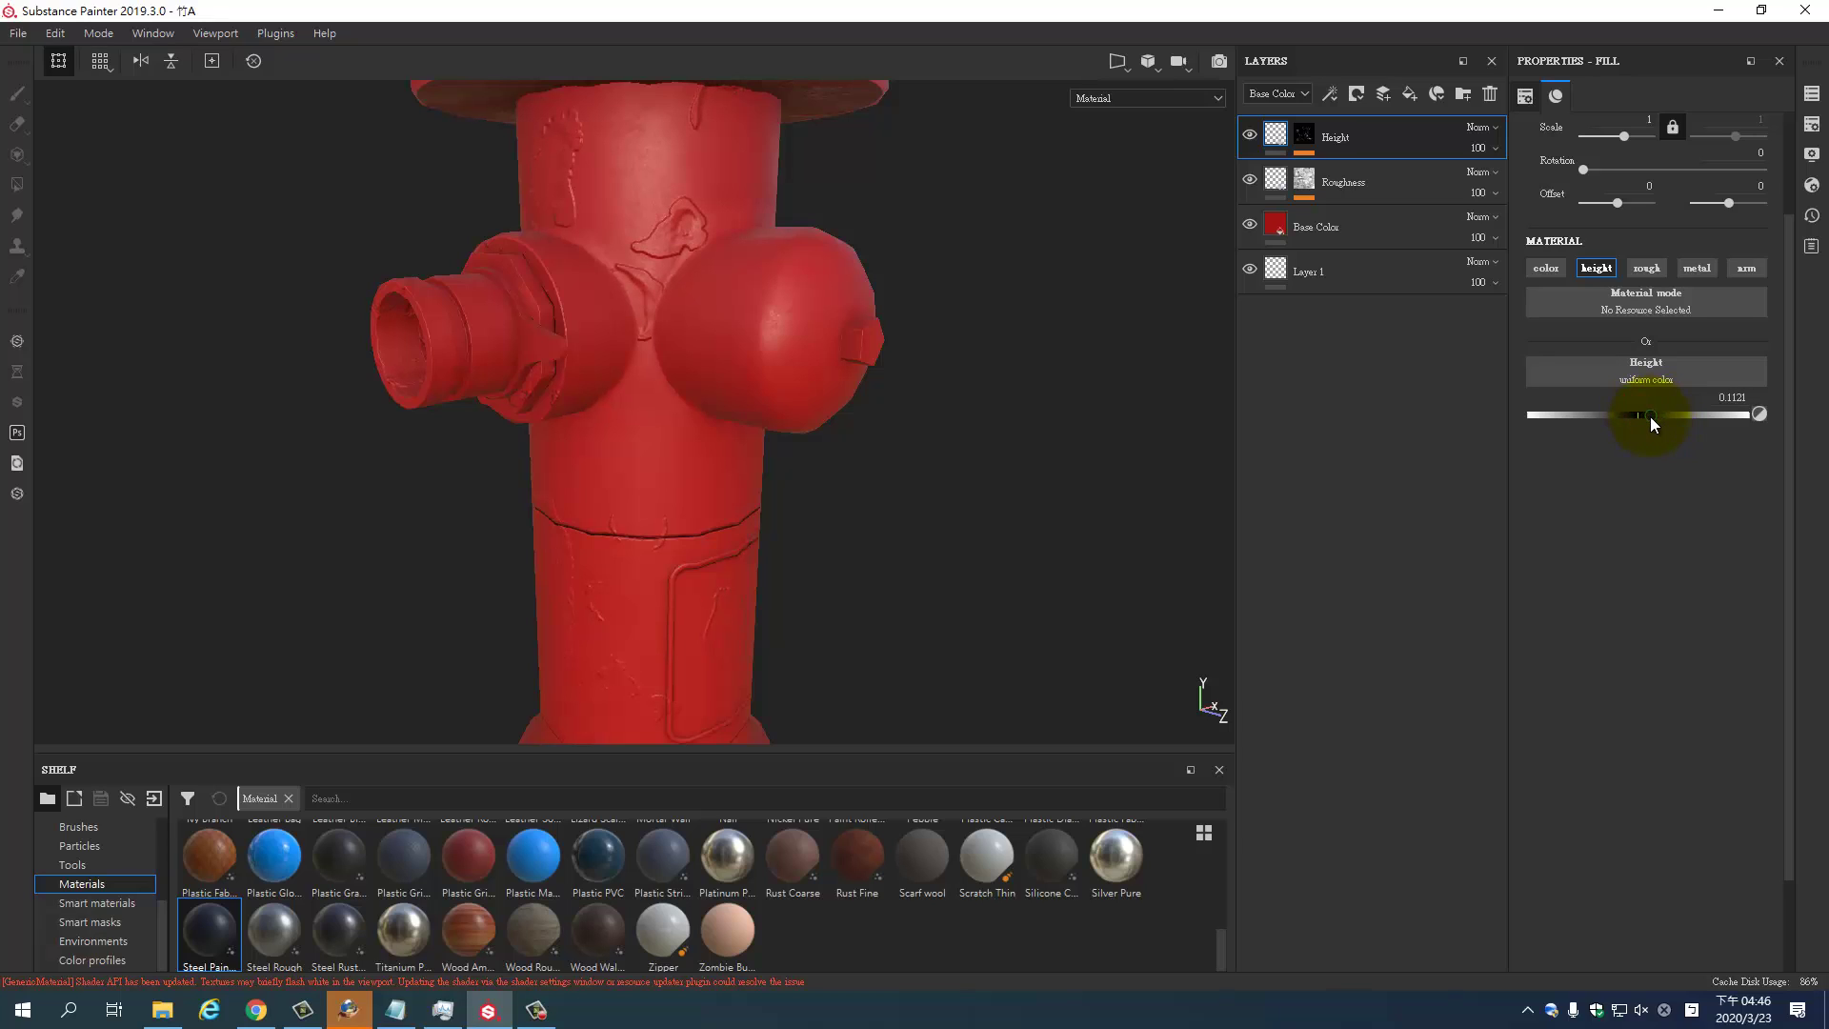
pyautogui.moveTo(1651, 425); pyautogui.dragTo(1651, 416)
pyautogui.moveTo(1007, 509)
pyautogui.keyDown('alt'); pyautogui.mouseDown()
pyautogui.moveTo(1298, 409)
pyautogui.moveTo(1462, 387)
pyautogui.moveTo(1049, 498)
pyautogui.moveTo(905, 496)
pyautogui.moveTo(894, 519)
pyautogui.mouseUp(); pyautogui.keyUp('alt')
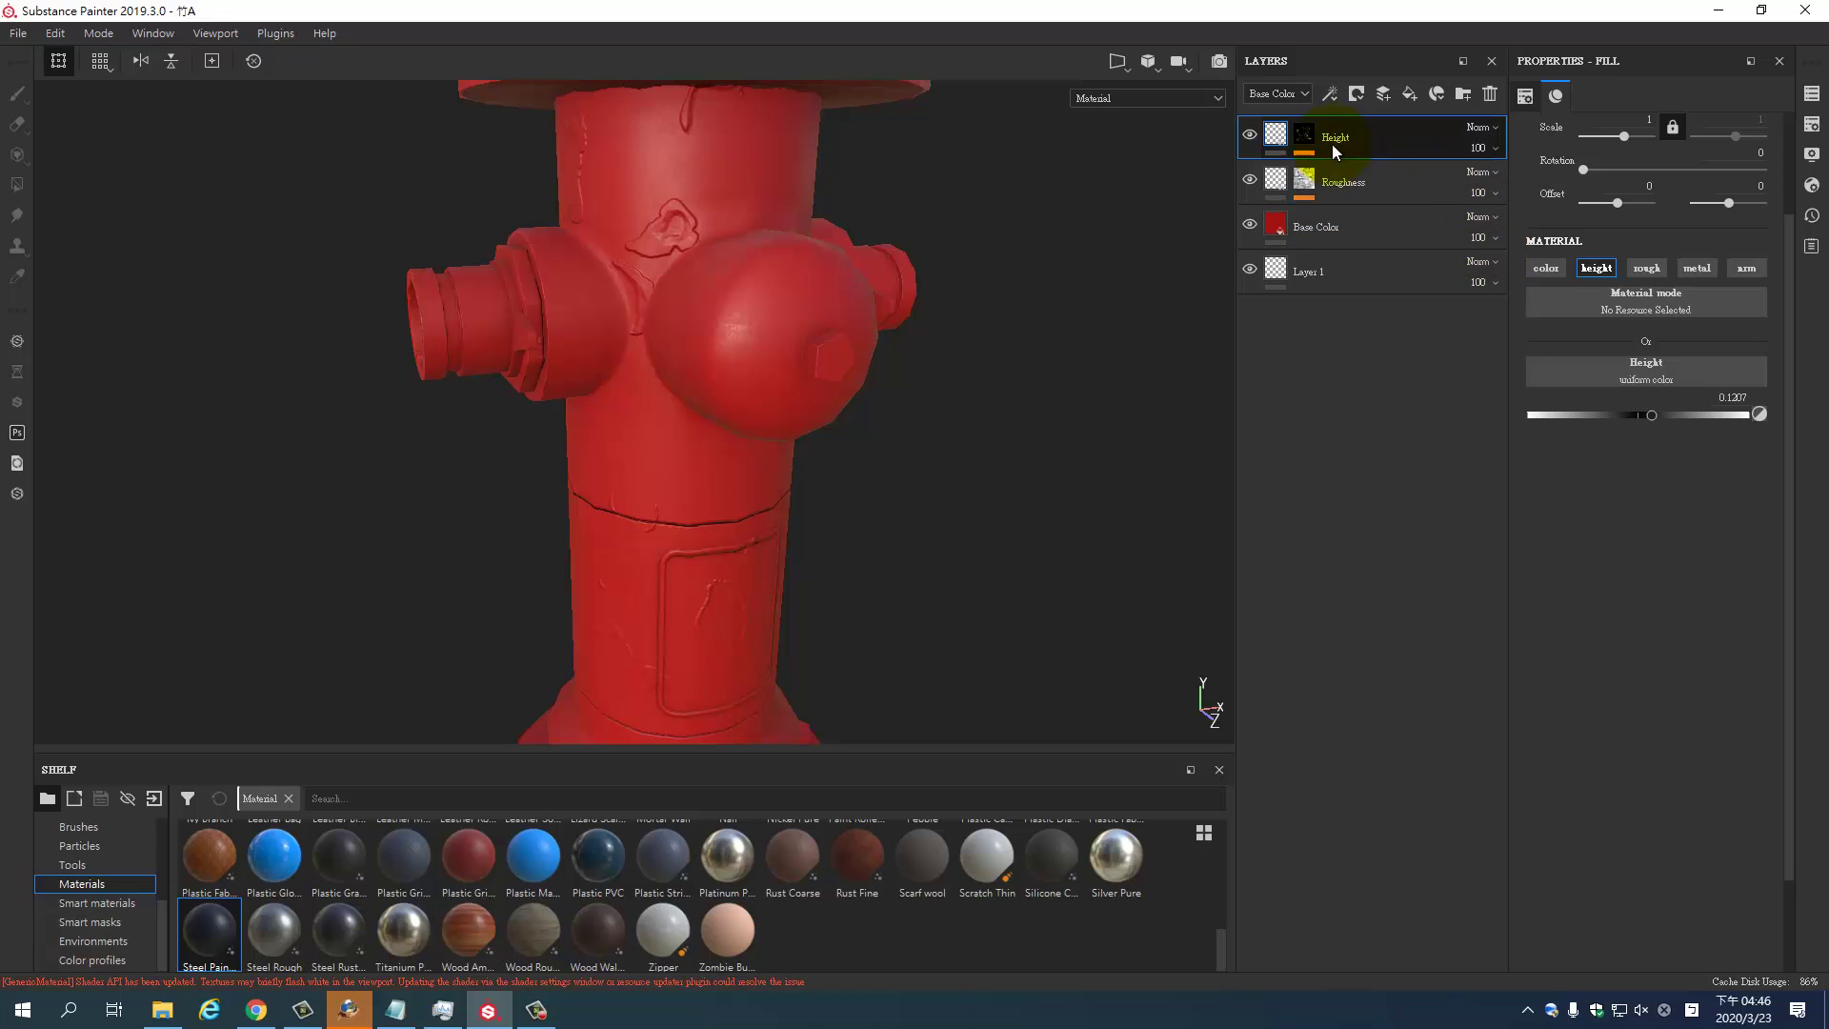
# Try Gradient Flakes and then Grunge Stains Spots as the mask fill's grayscale texture
pyautogui.click(1313, 128)
pyautogui.click(1326, 169)
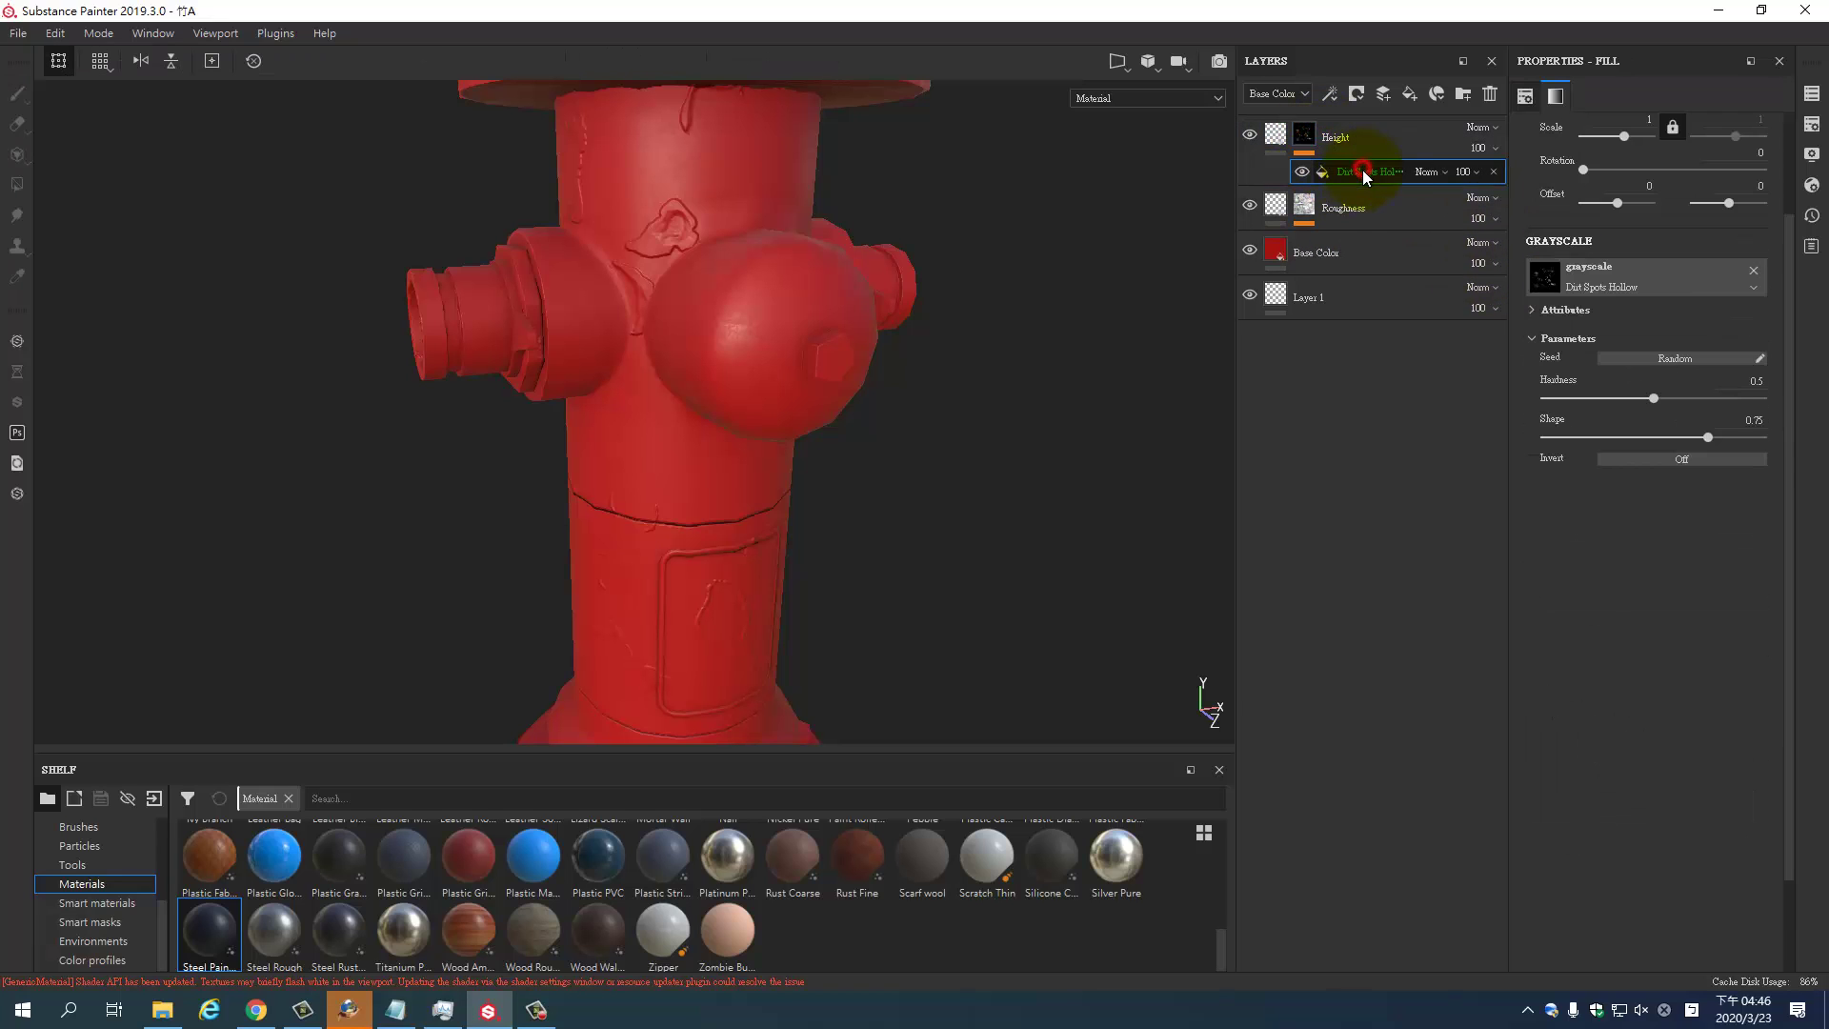
pyautogui.click(1631, 272)
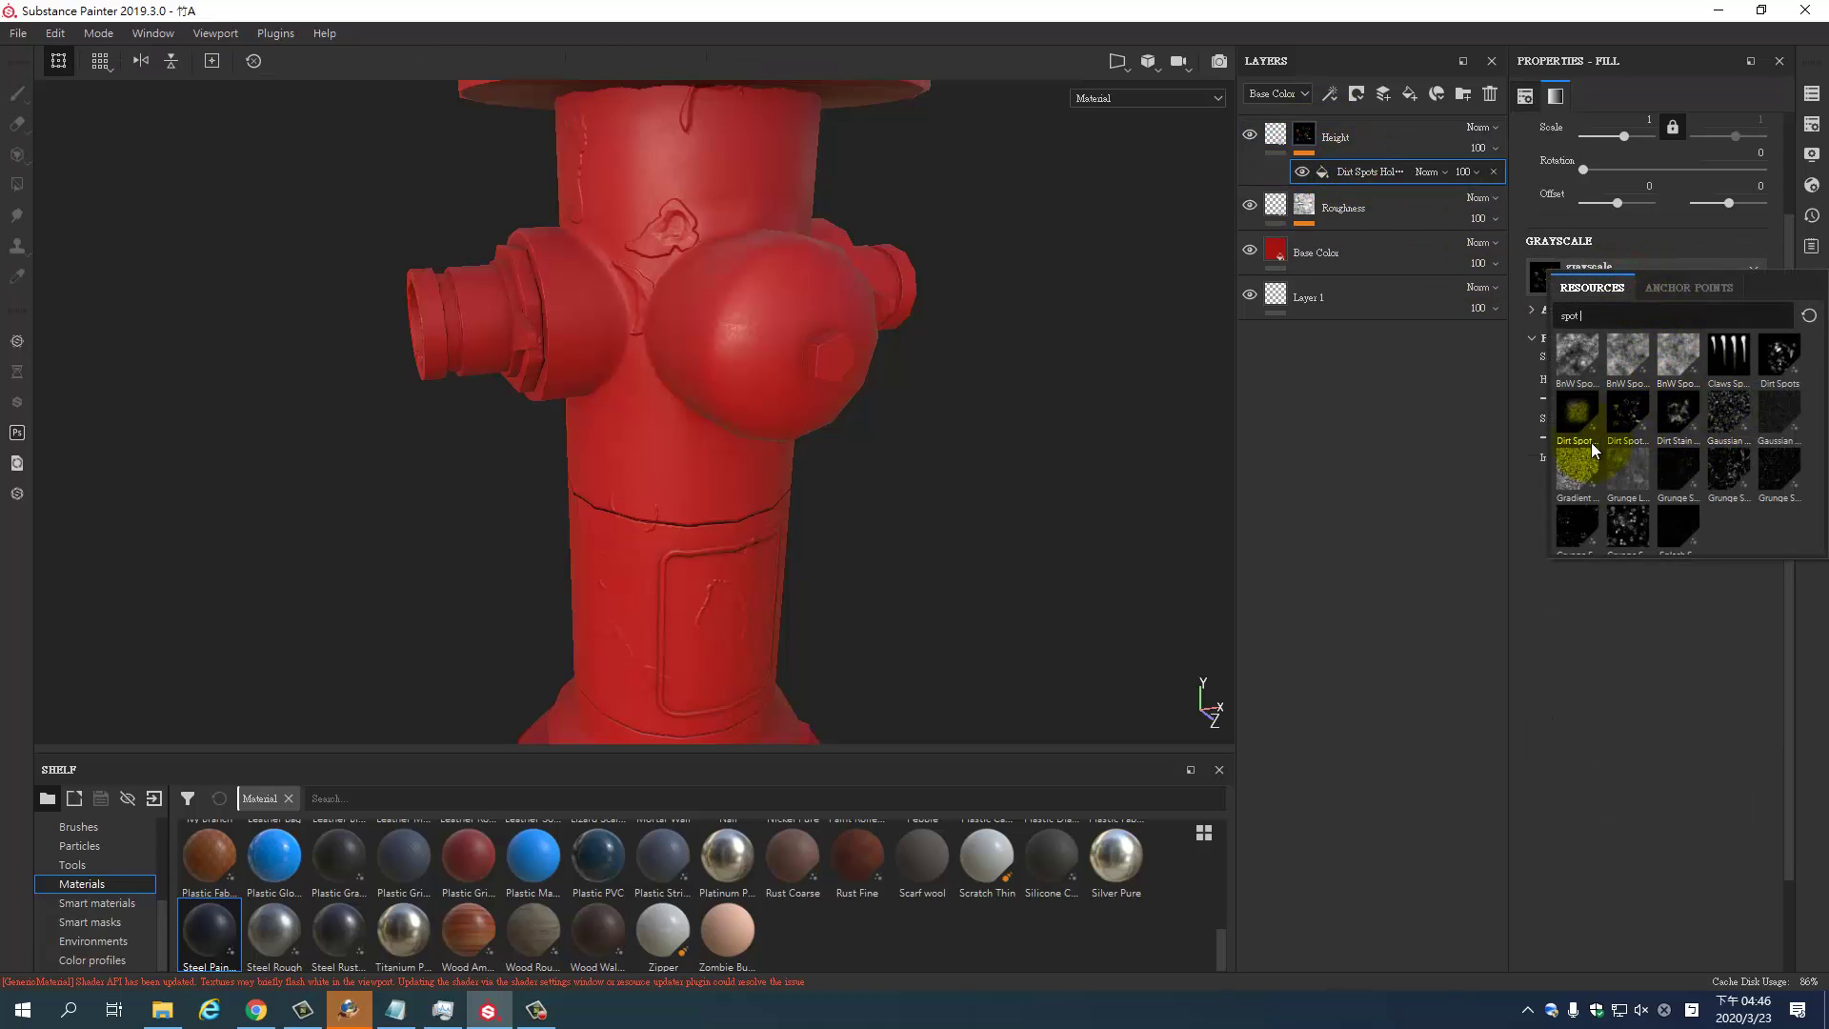
pyautogui.moveTo(1578, 467)
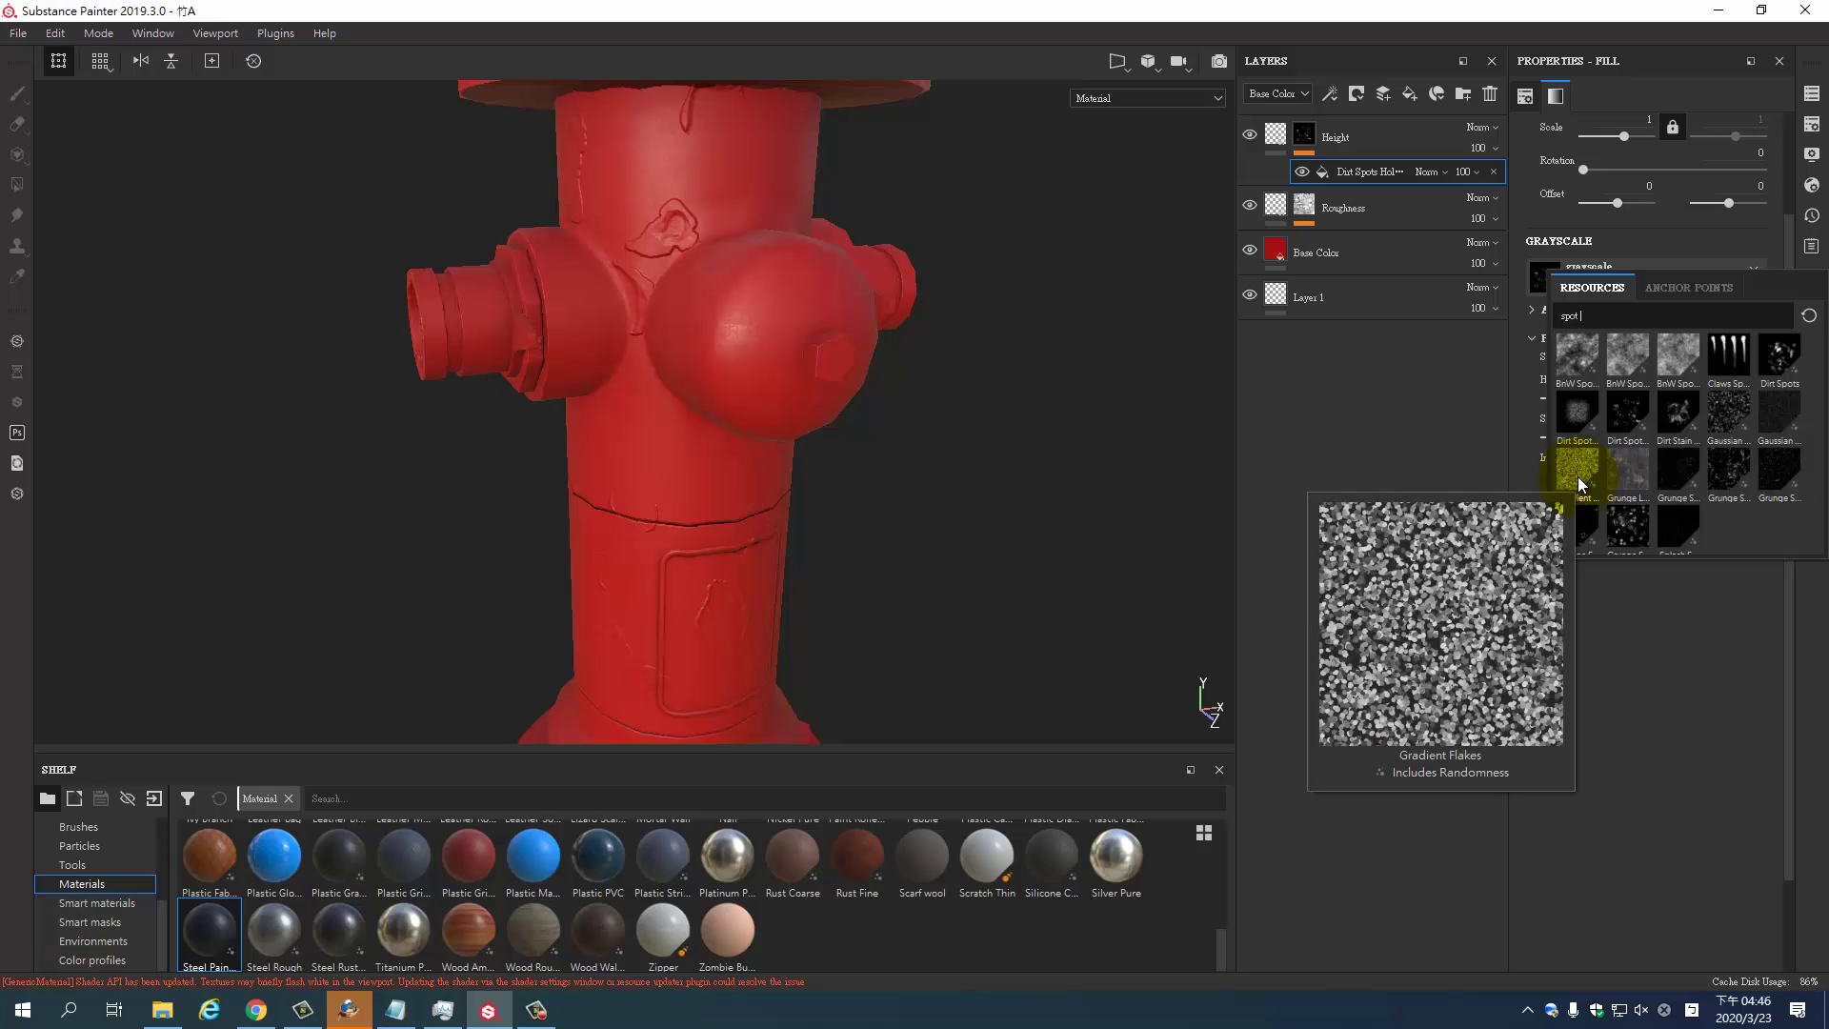
pyautogui.click(1578, 471)
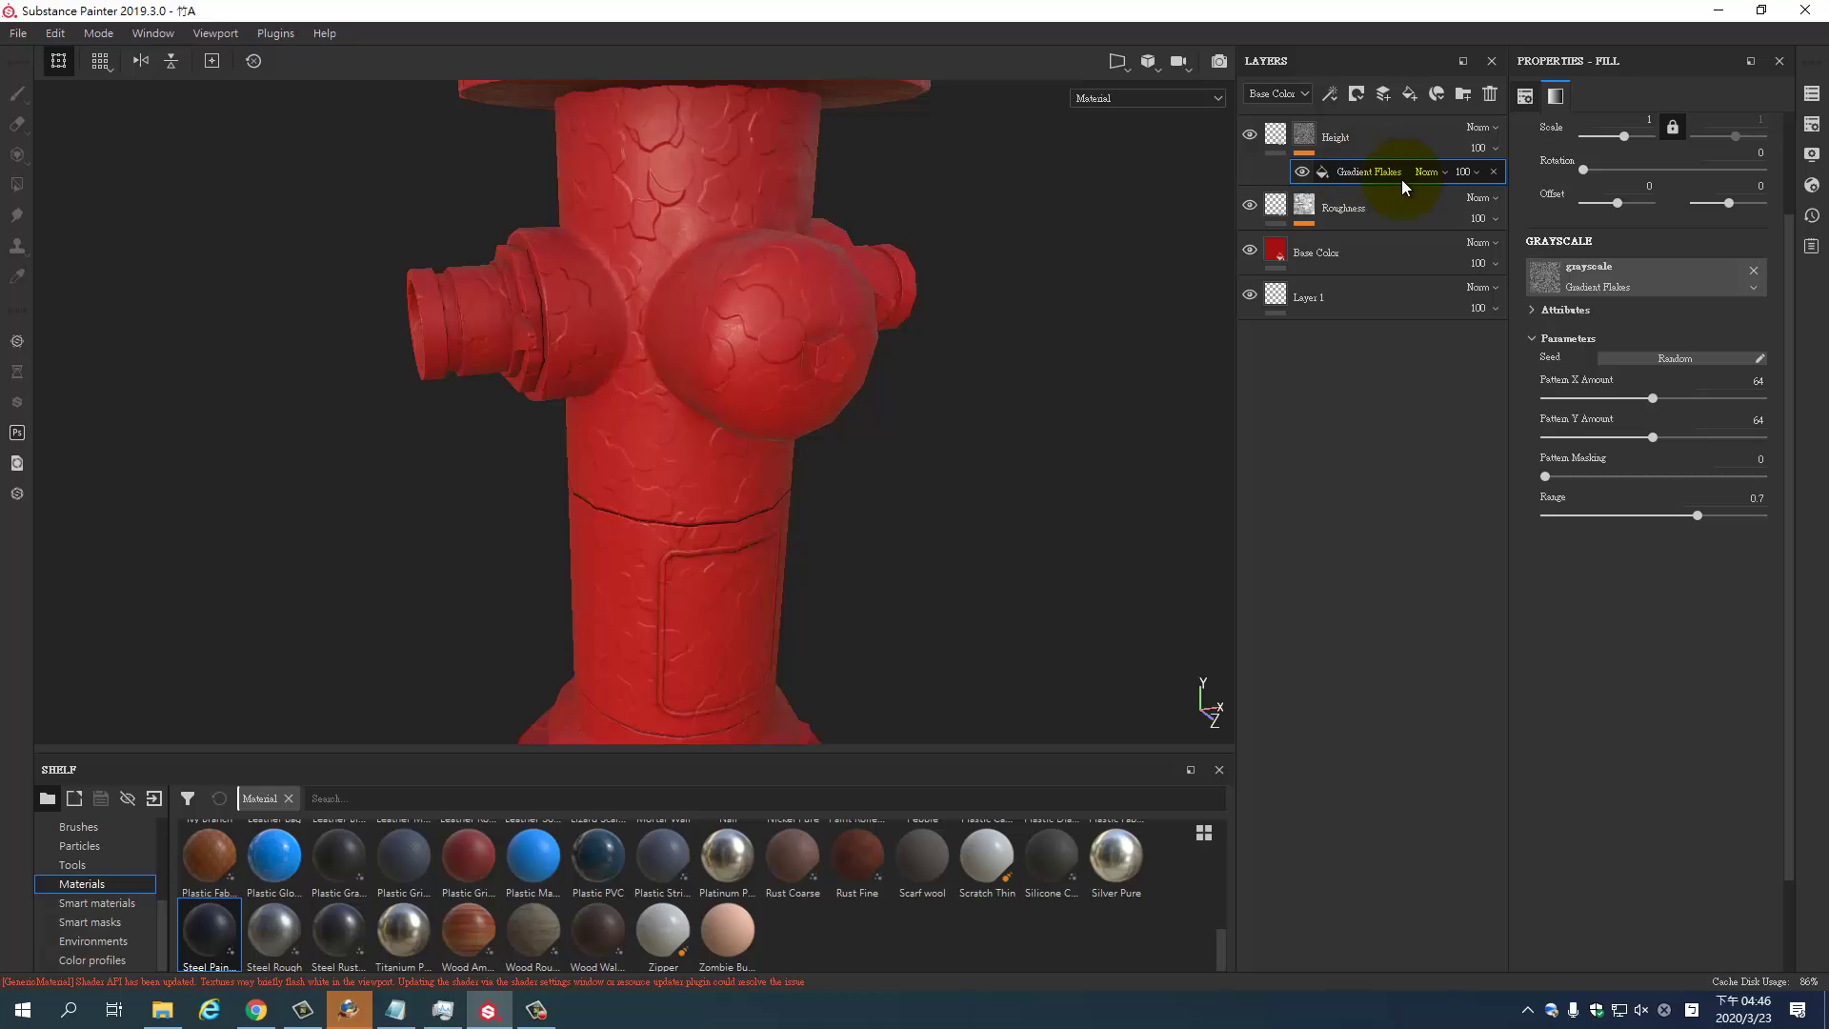
pyautogui.click(1633, 284)
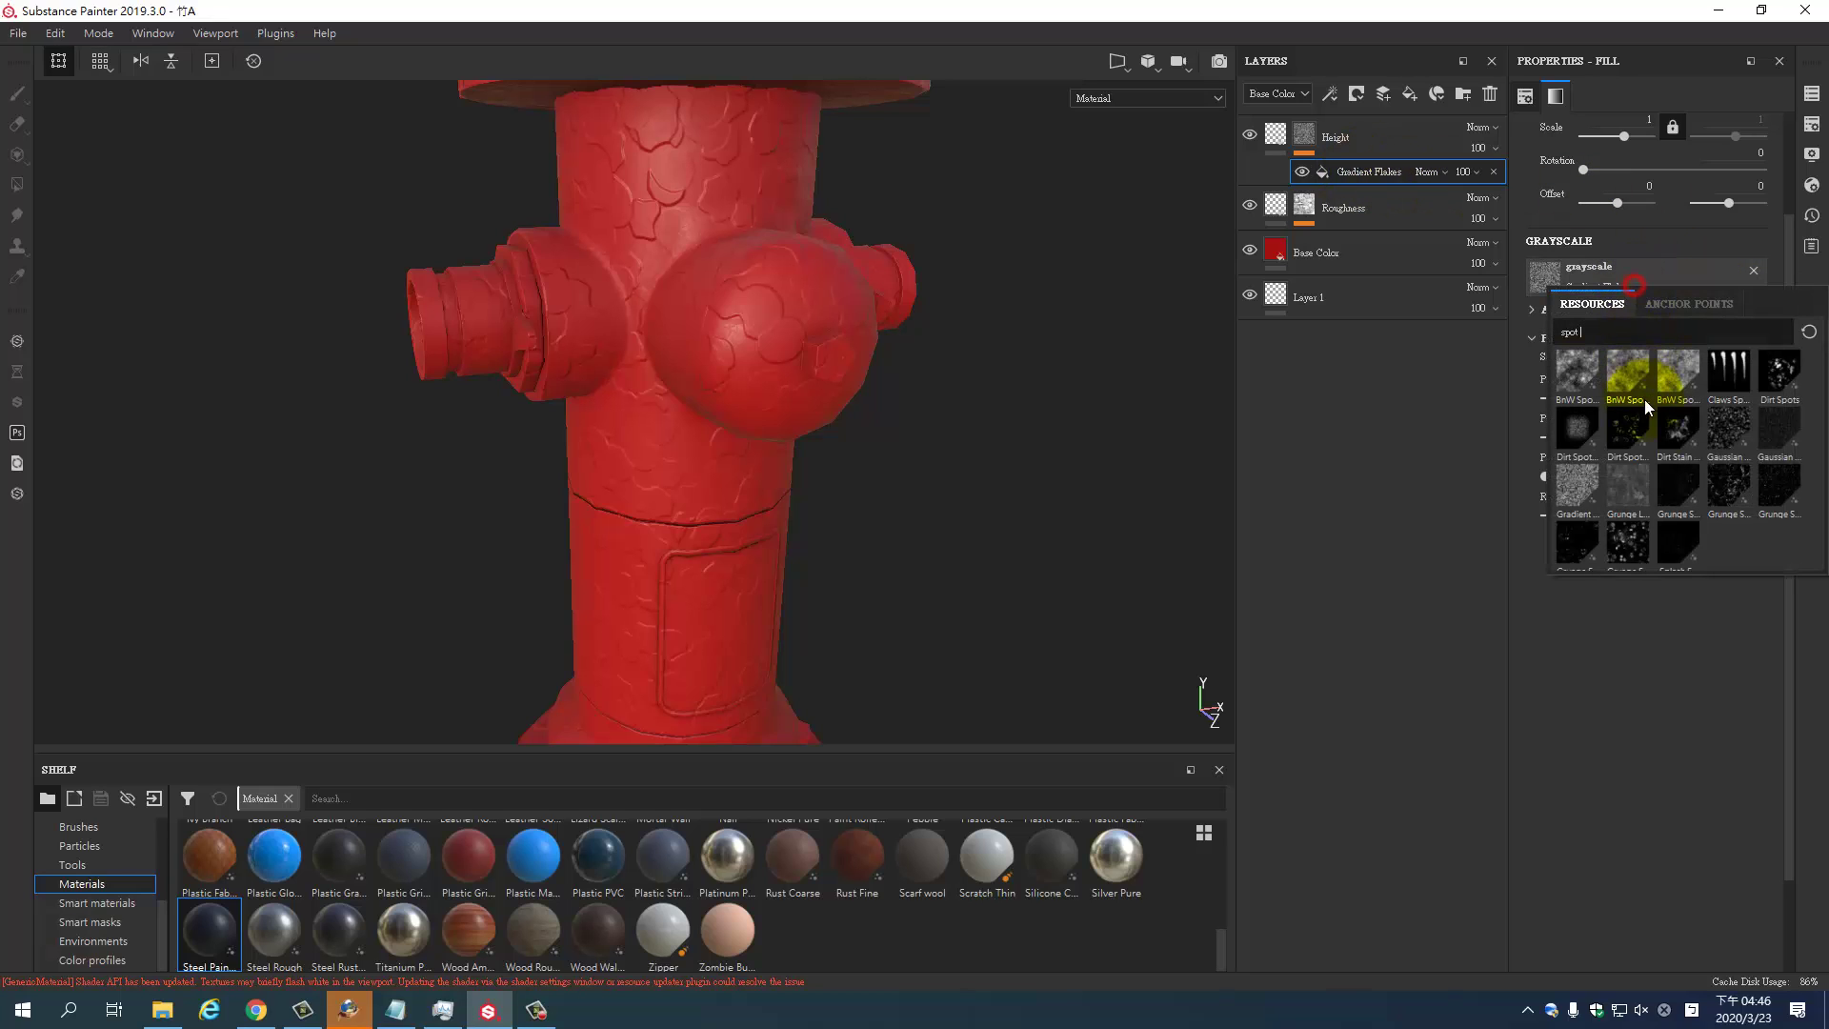
pyautogui.click(1631, 556)
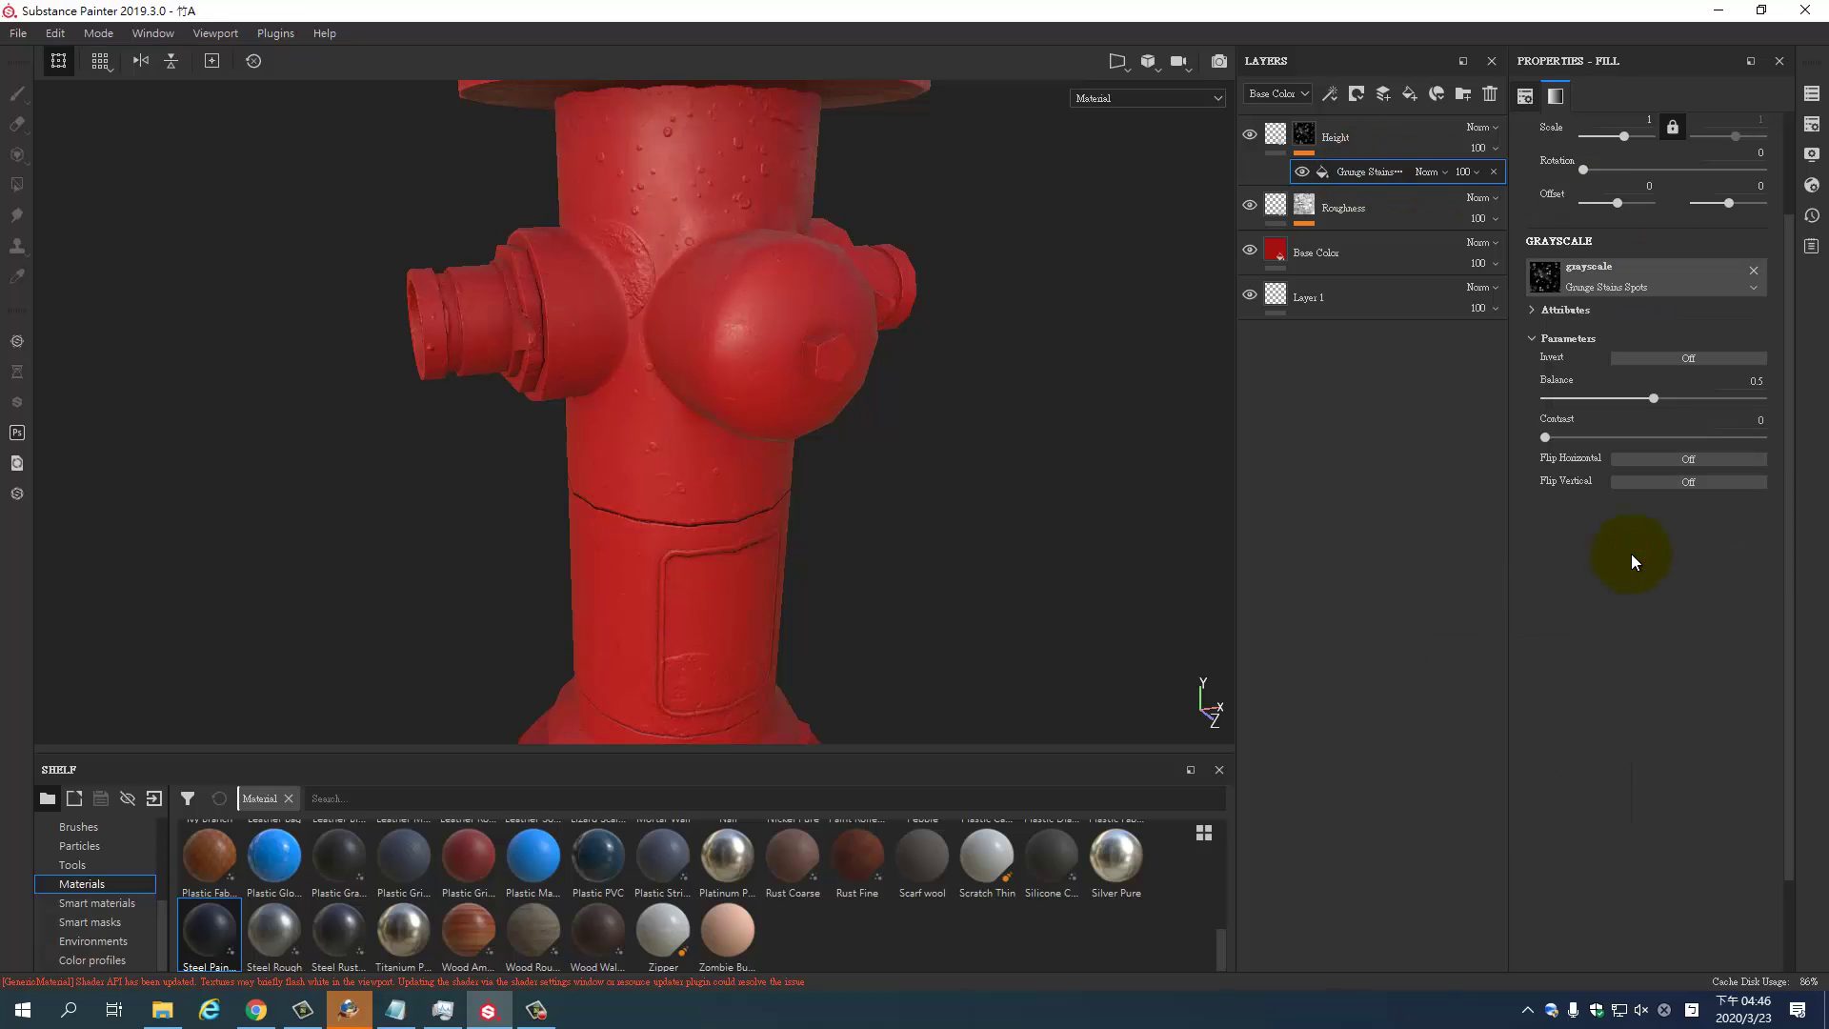
pyautogui.moveTo(1038, 535)
pyautogui.keyDown('alt'); pyautogui.mouseDown()
pyautogui.moveTo(1205, 499)
pyautogui.moveTo(1263, 441)
pyautogui.moveTo(829, 522)
pyautogui.moveTo(654, 518)
pyautogui.moveTo(1180, 515)
pyautogui.moveTo(1438, 391)
pyautogui.mouseUp(); pyautogui.keyUp('alt')
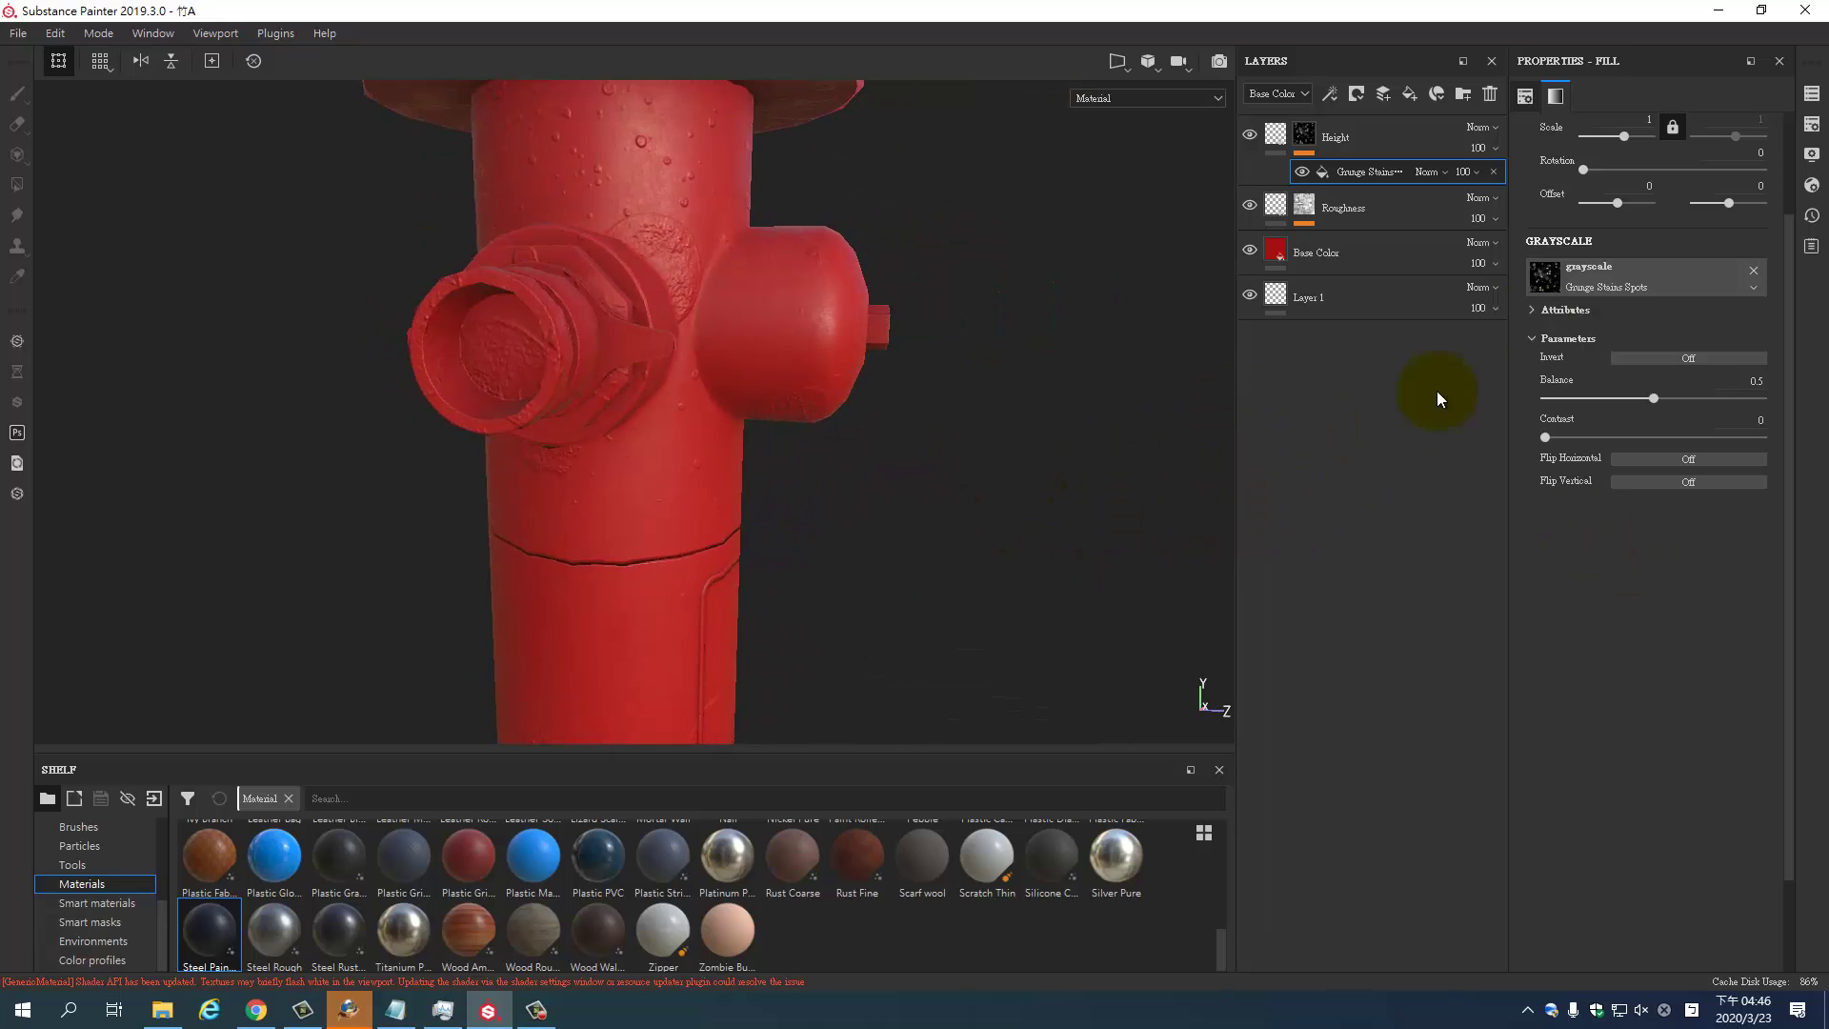
# Compare BnW Spots 1, 2 and 3 as the grayscale texture, settling on BnW Spots 1
pyautogui.click(1628, 289)
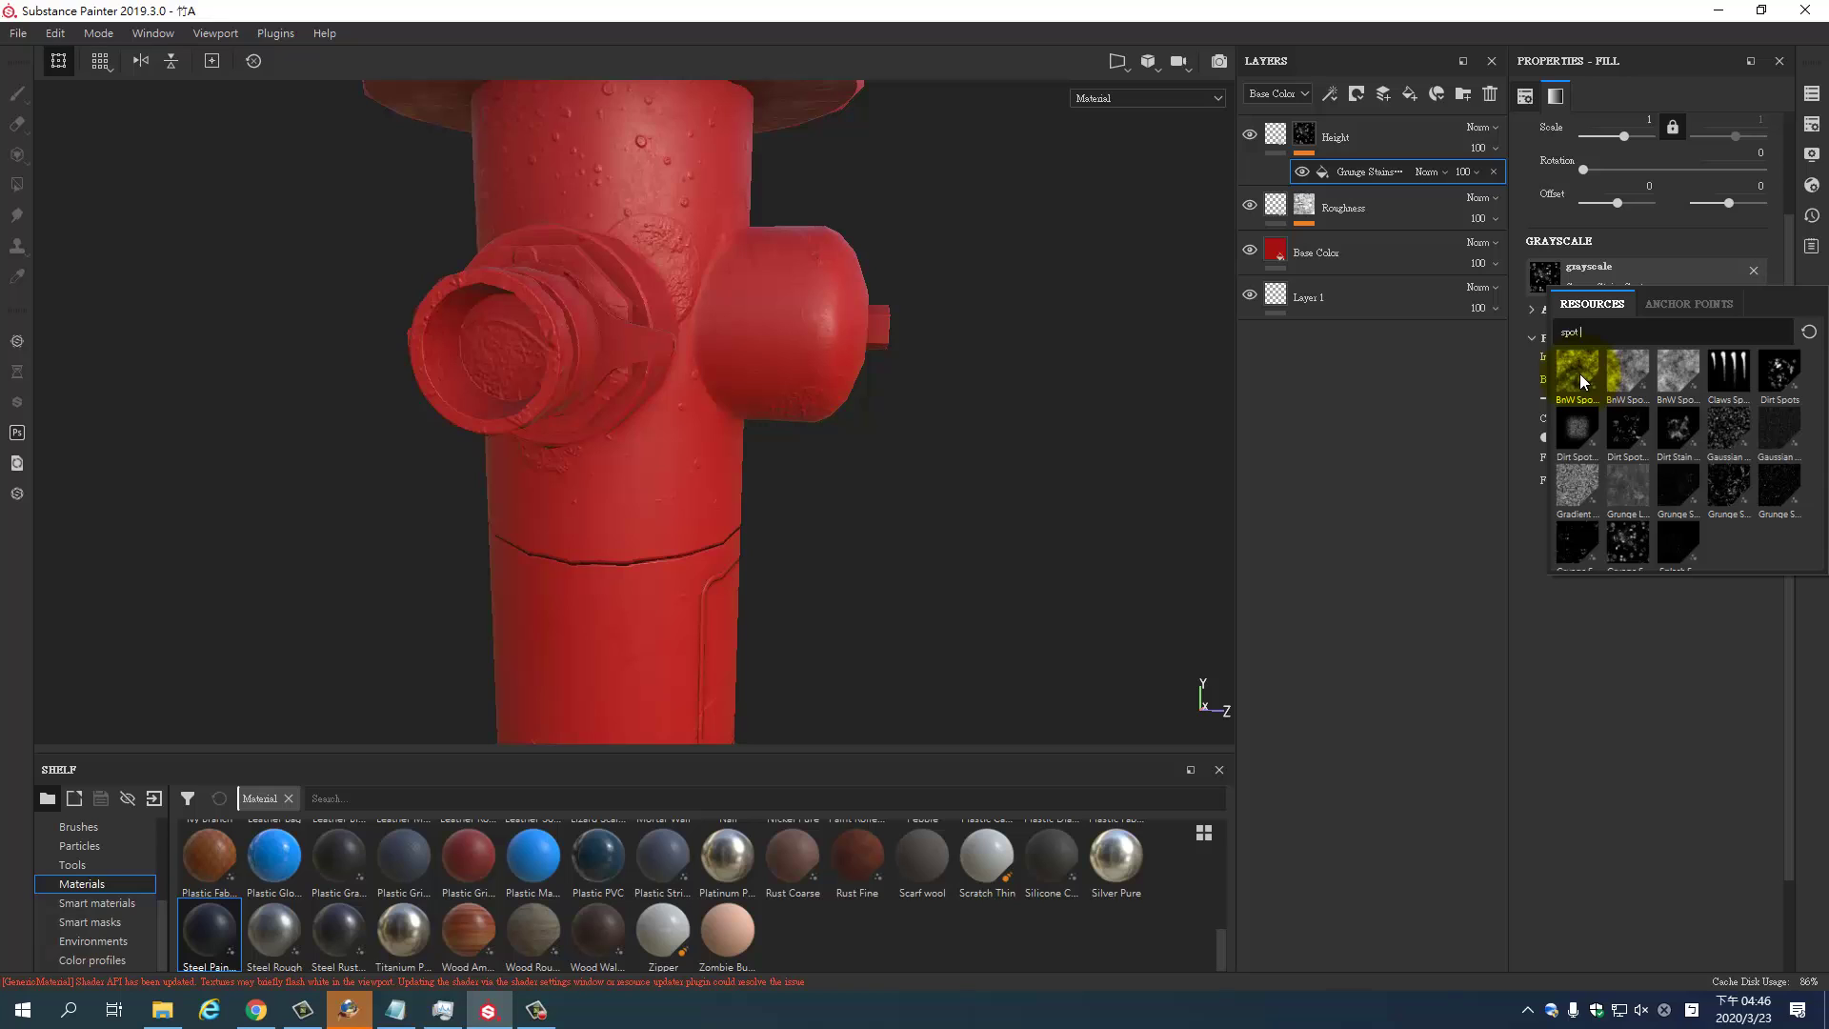
pyautogui.click(1579, 373)
pyautogui.click(1629, 280)
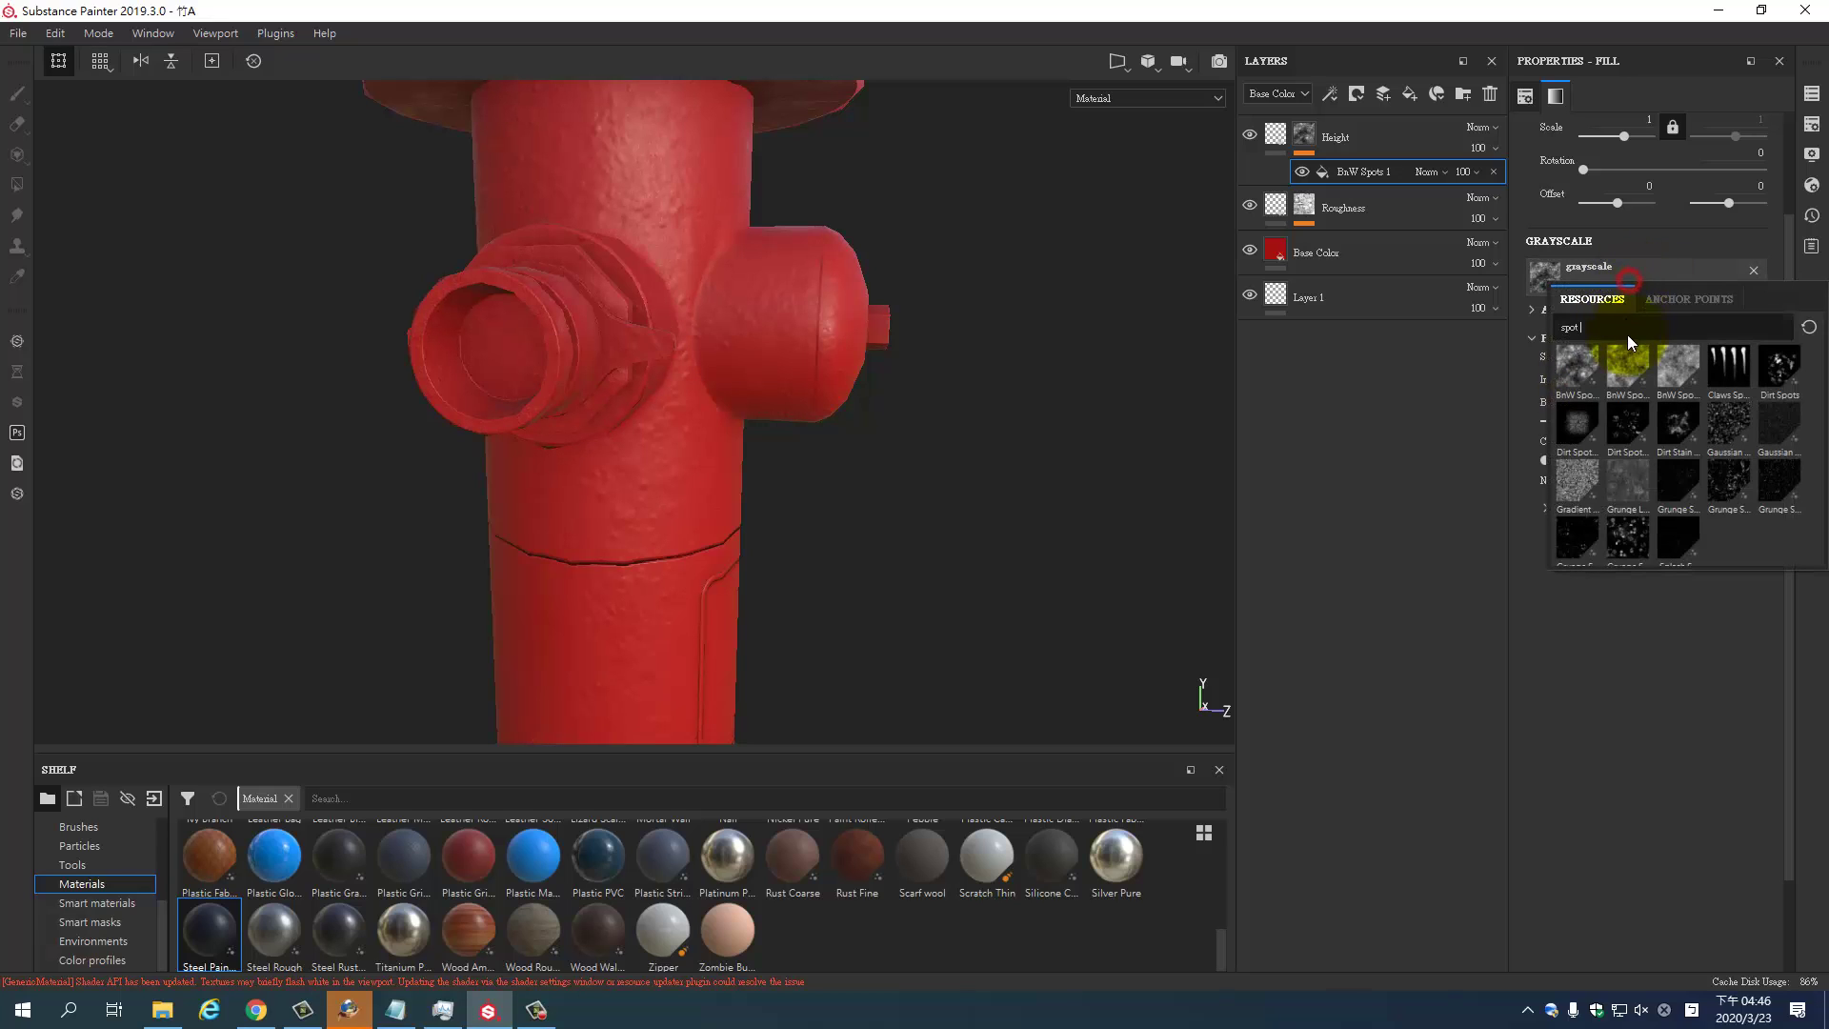
pyautogui.click(1638, 366)
pyautogui.click(1616, 277)
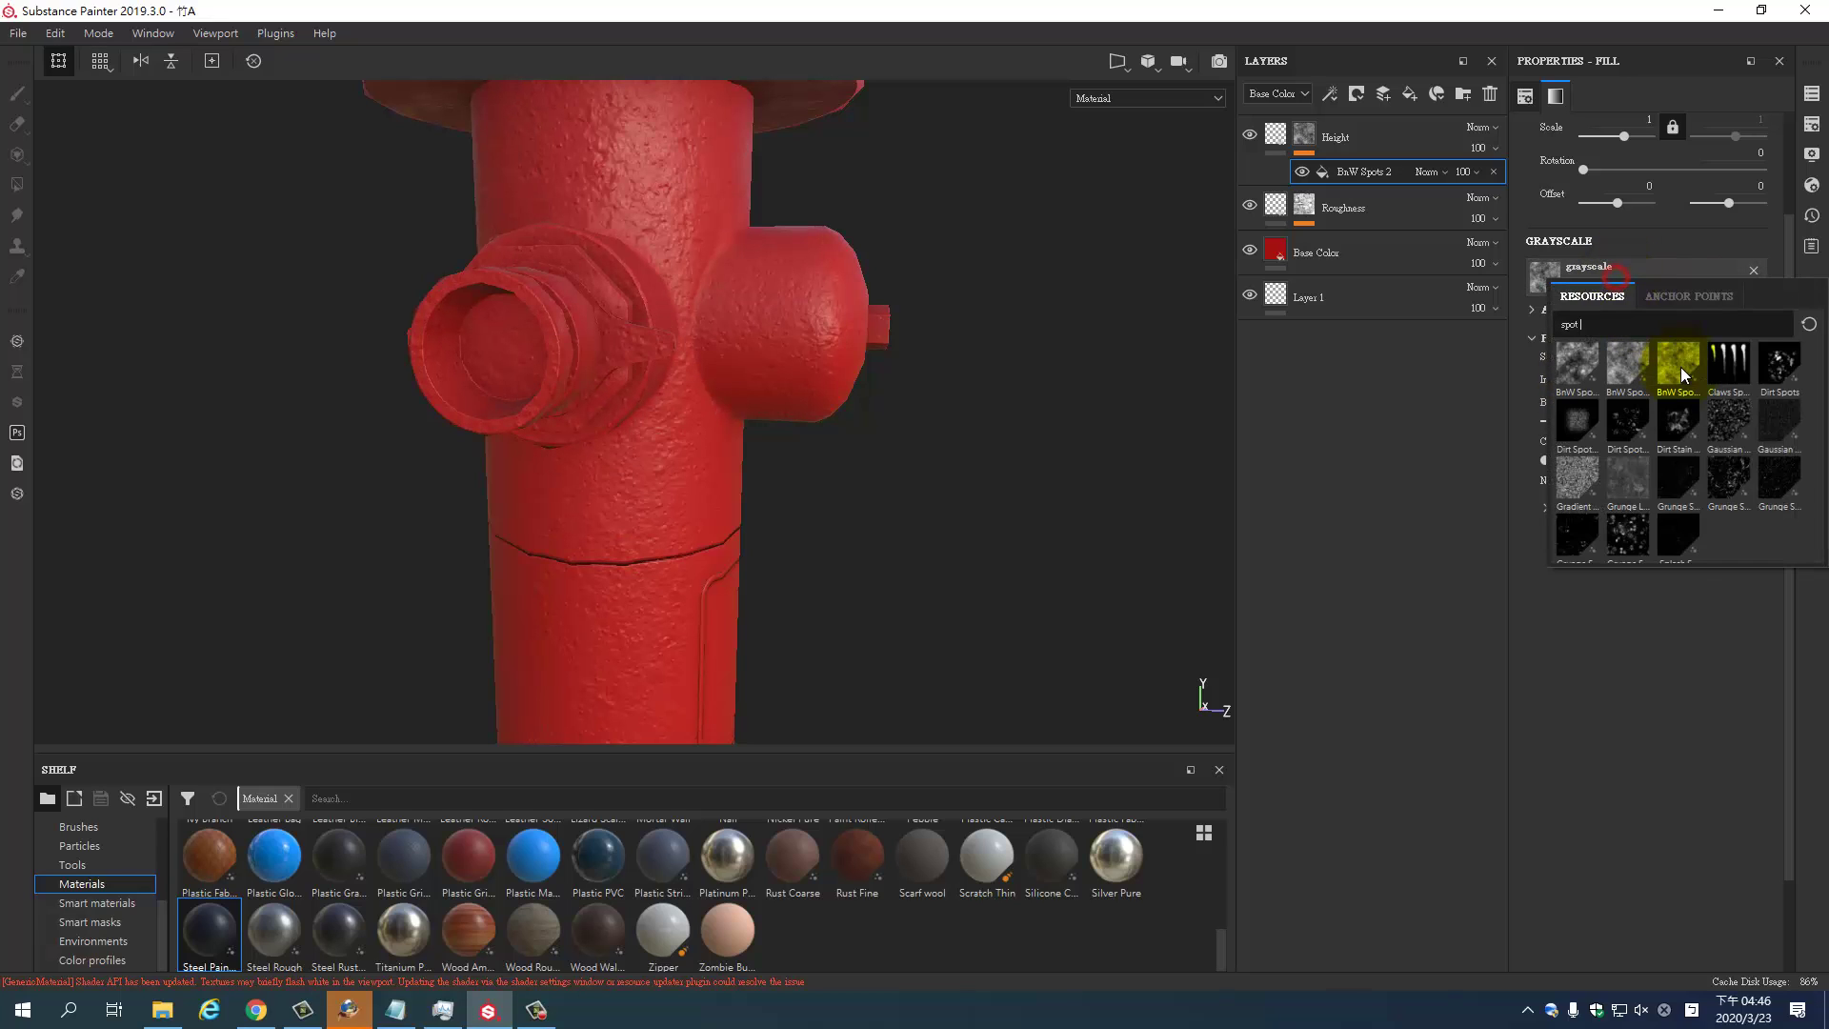
pyautogui.click(1678, 368)
pyautogui.click(1615, 286)
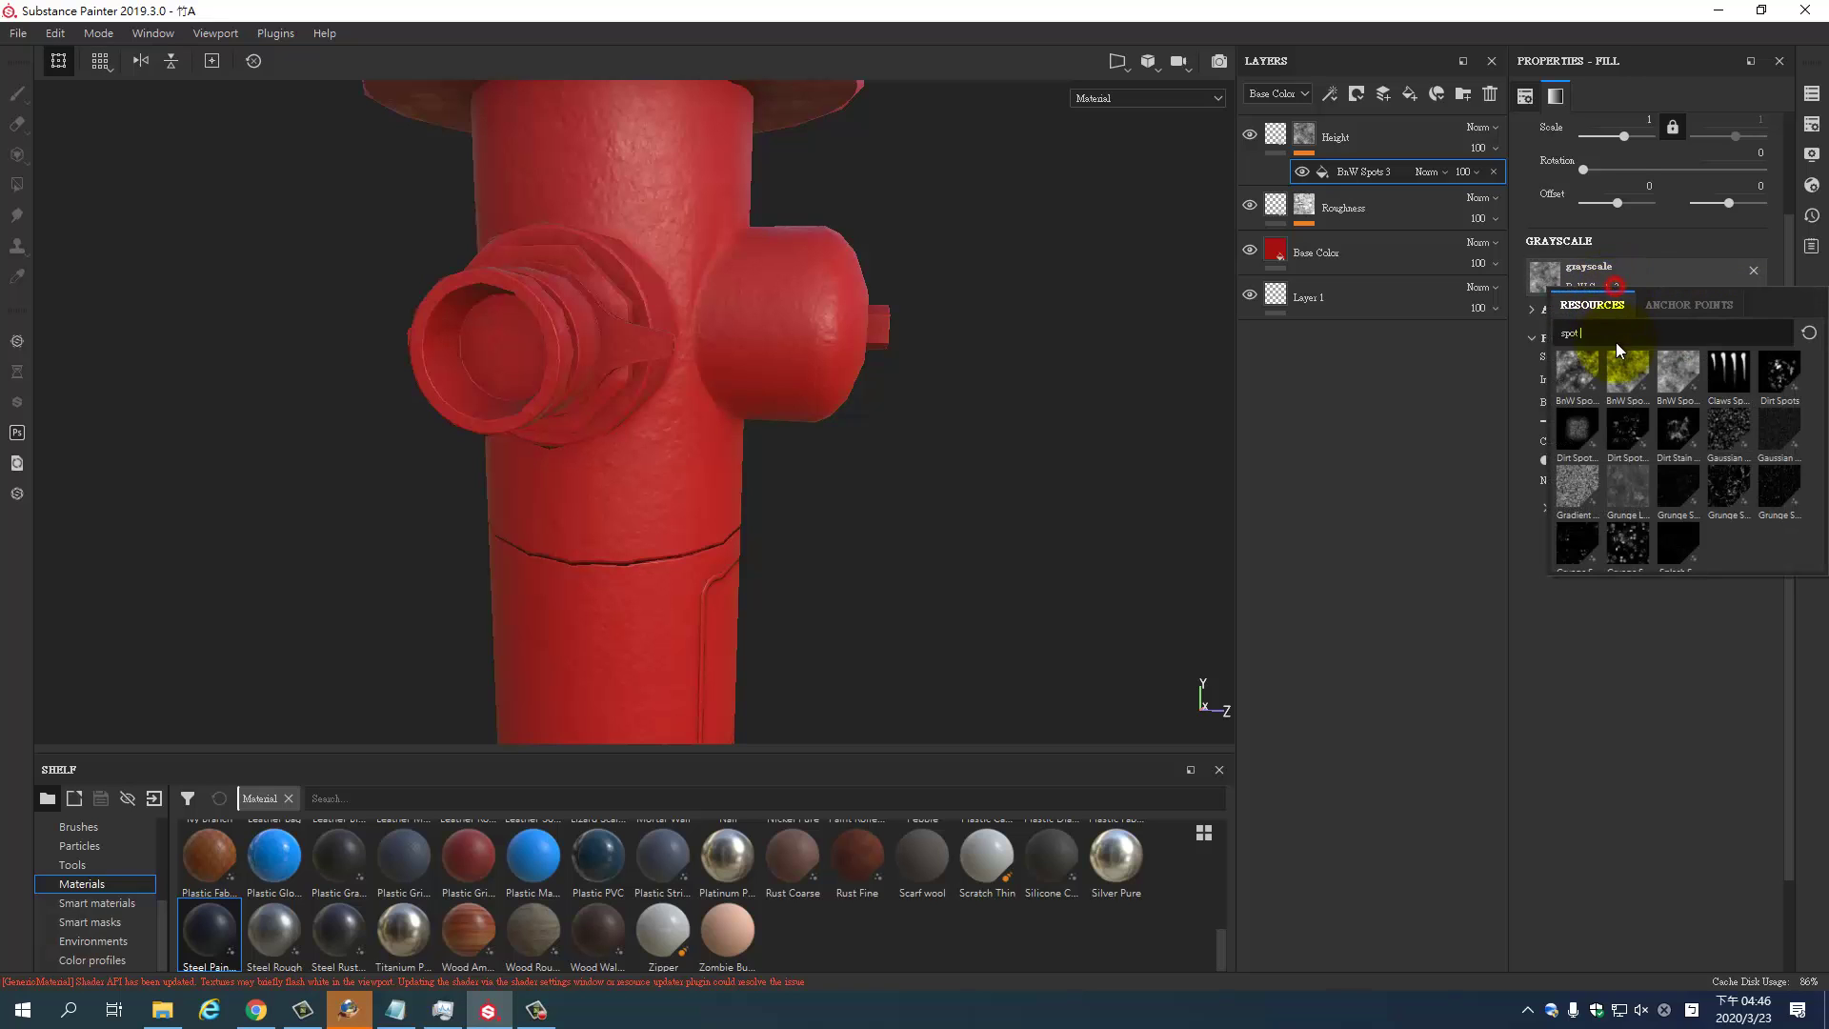
pyautogui.click(1632, 379)
pyautogui.moveTo(1153, 426)
pyautogui.keyDown('alt'); pyautogui.mouseDown()
pyautogui.moveTo(878, 388)
pyautogui.moveTo(1075, 432)
pyautogui.moveTo(1062, 348)
pyautogui.moveTo(952, 417)
pyautogui.moveTo(906, 502)
pyautogui.mouseUp(); pyautogui.keyUp('alt')
pyautogui.click(1640, 288)
pyautogui.click(1577, 366)
pyautogui.scroll(-3, 857, 441)
# Expand the BnW Spots 1 noise parameters and set the noise Scale to 2
pyautogui.scroll(-1, 866, 429)
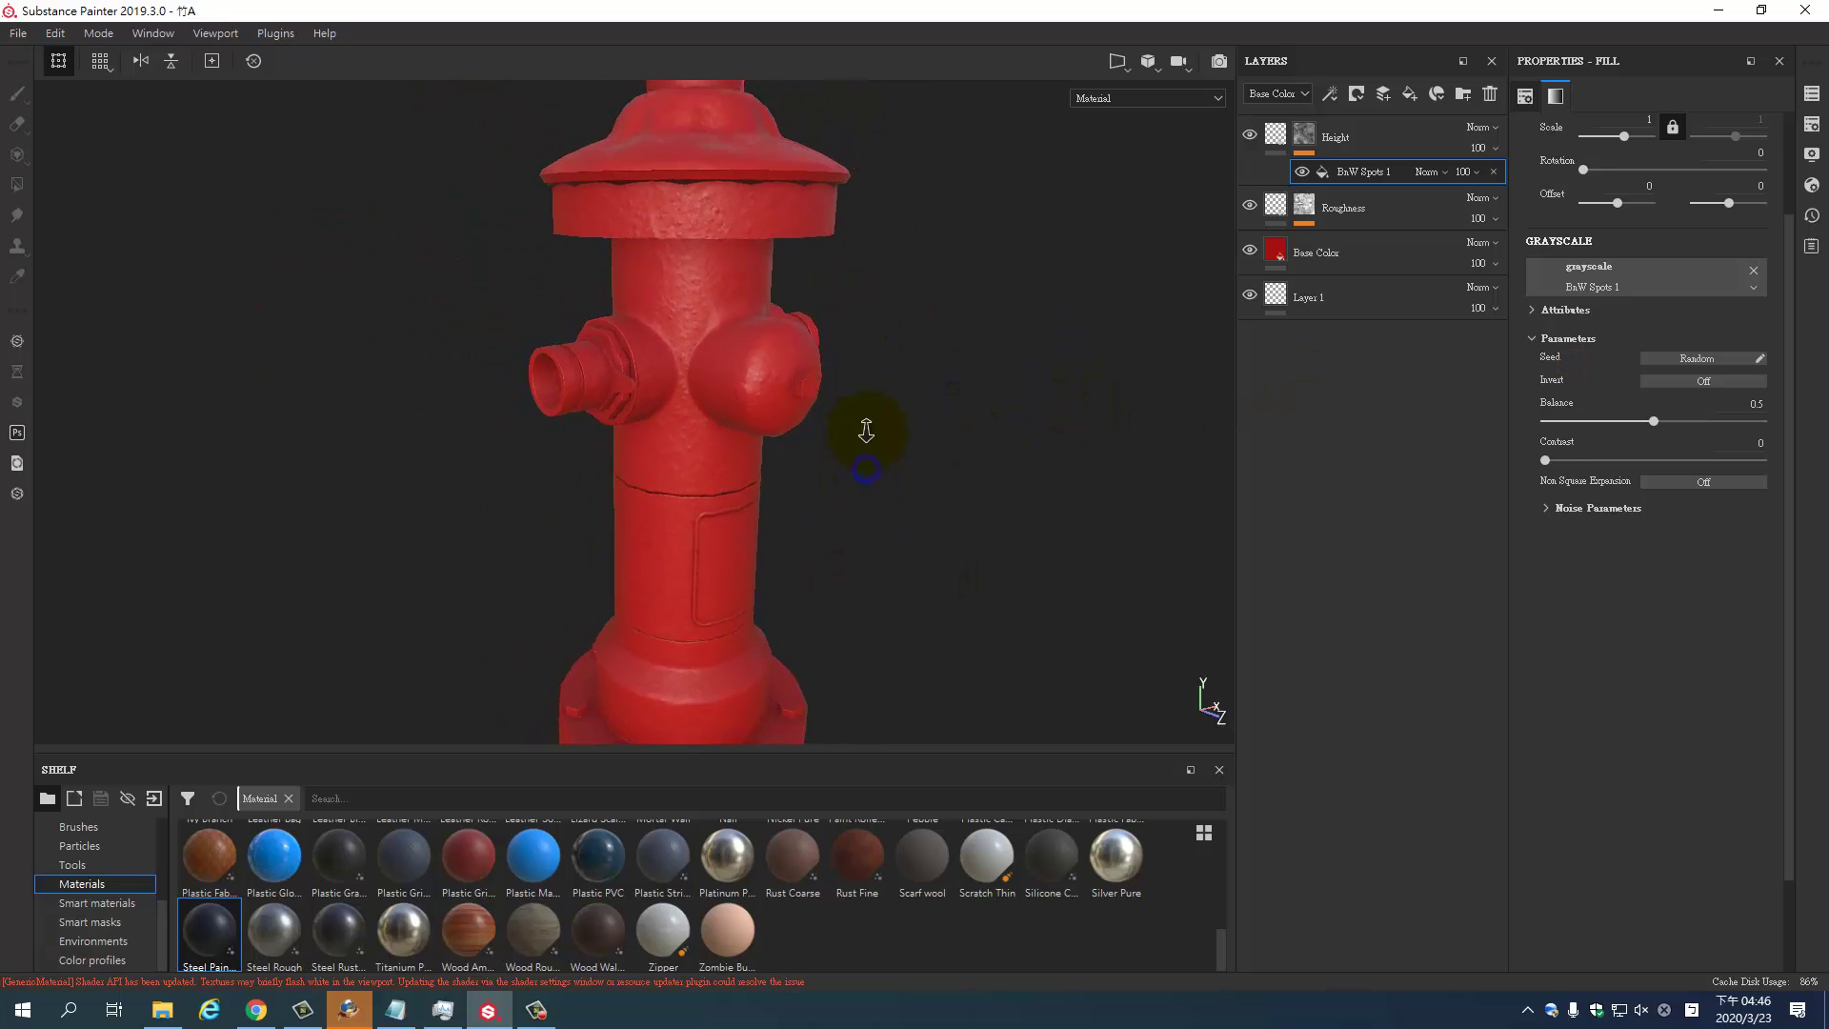
pyautogui.scroll(4, 889, 569)
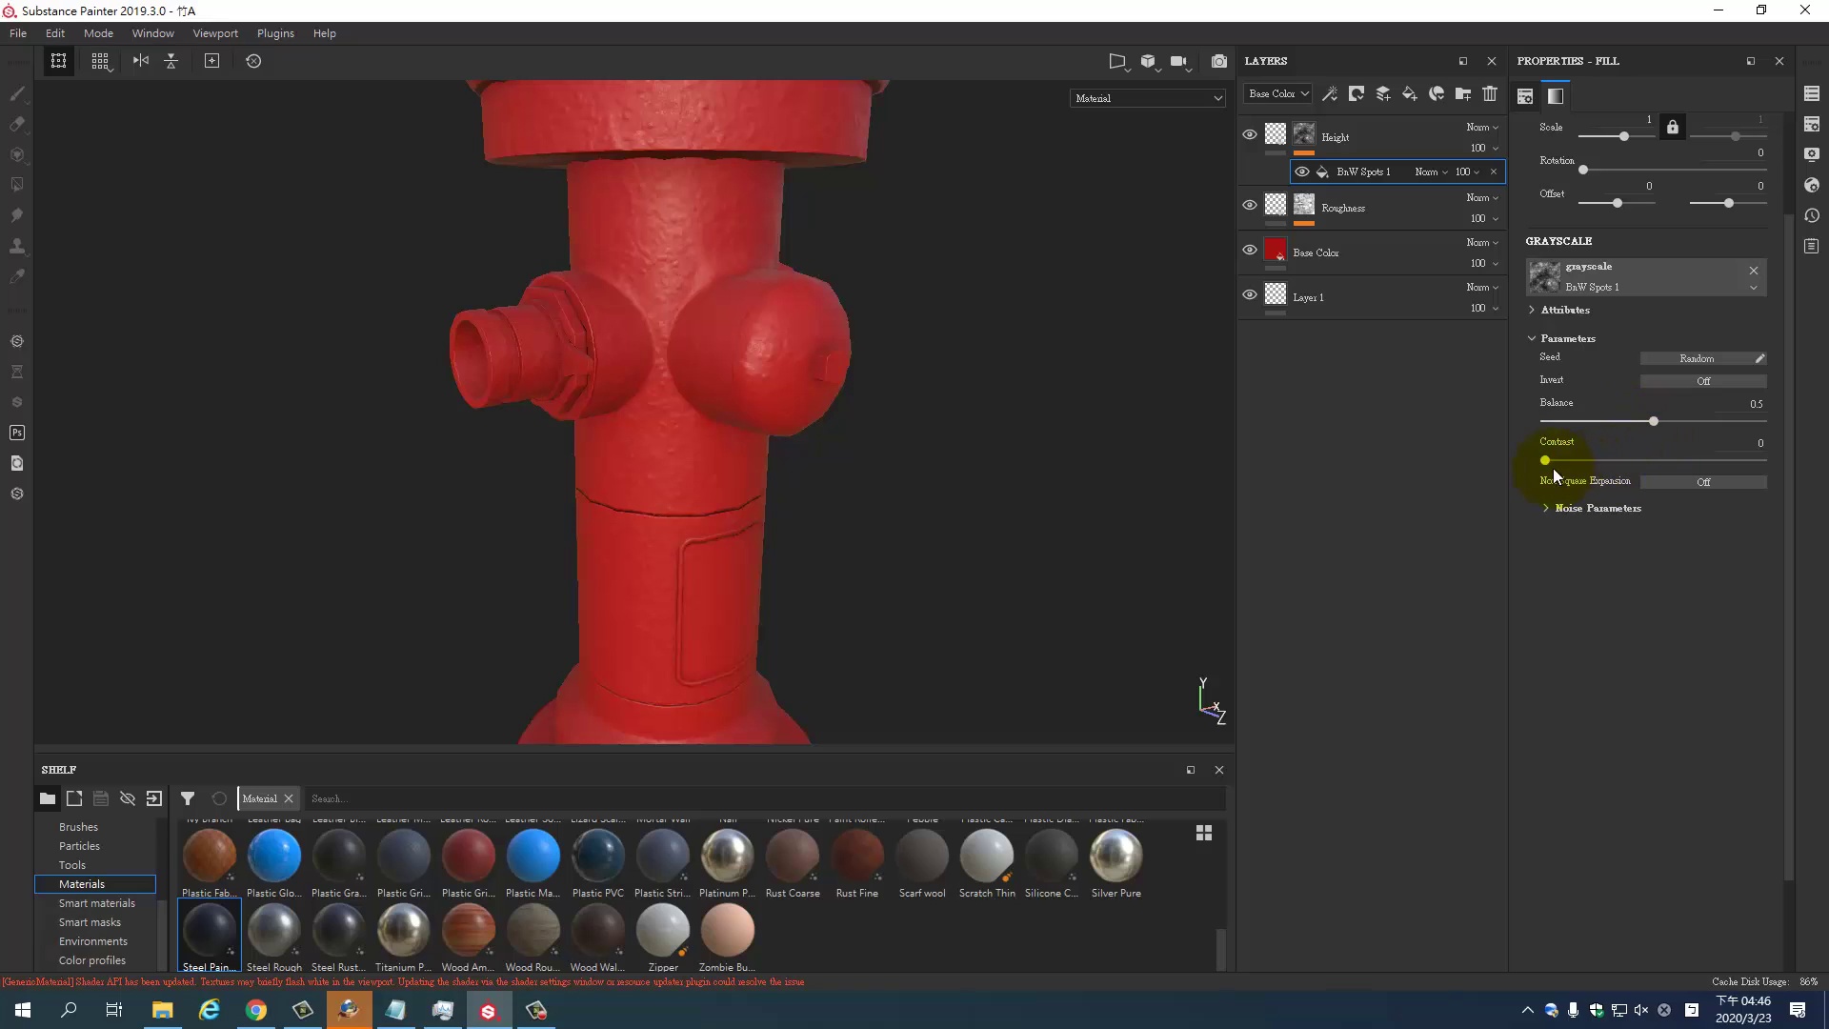
pyautogui.click(1544, 507)
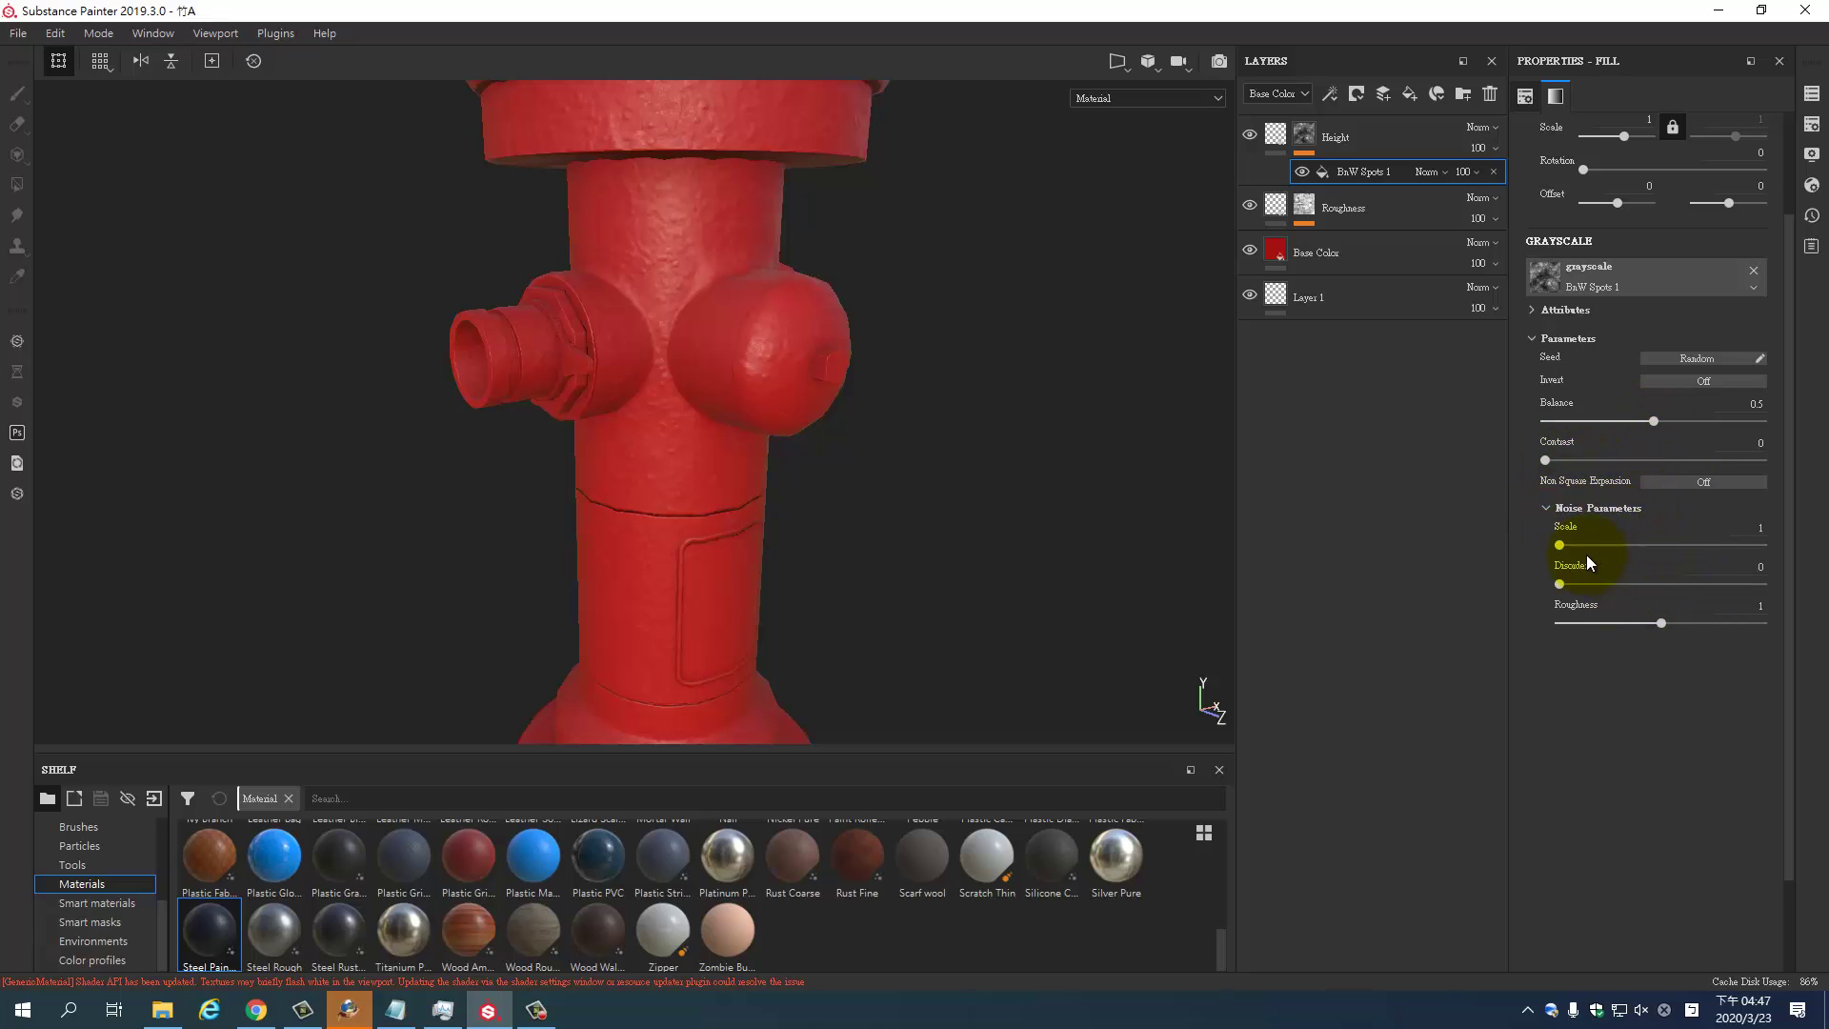
pyautogui.click(1562, 545)
pyautogui.moveTo(1576, 549); pyautogui.dragTo(1590, 547)
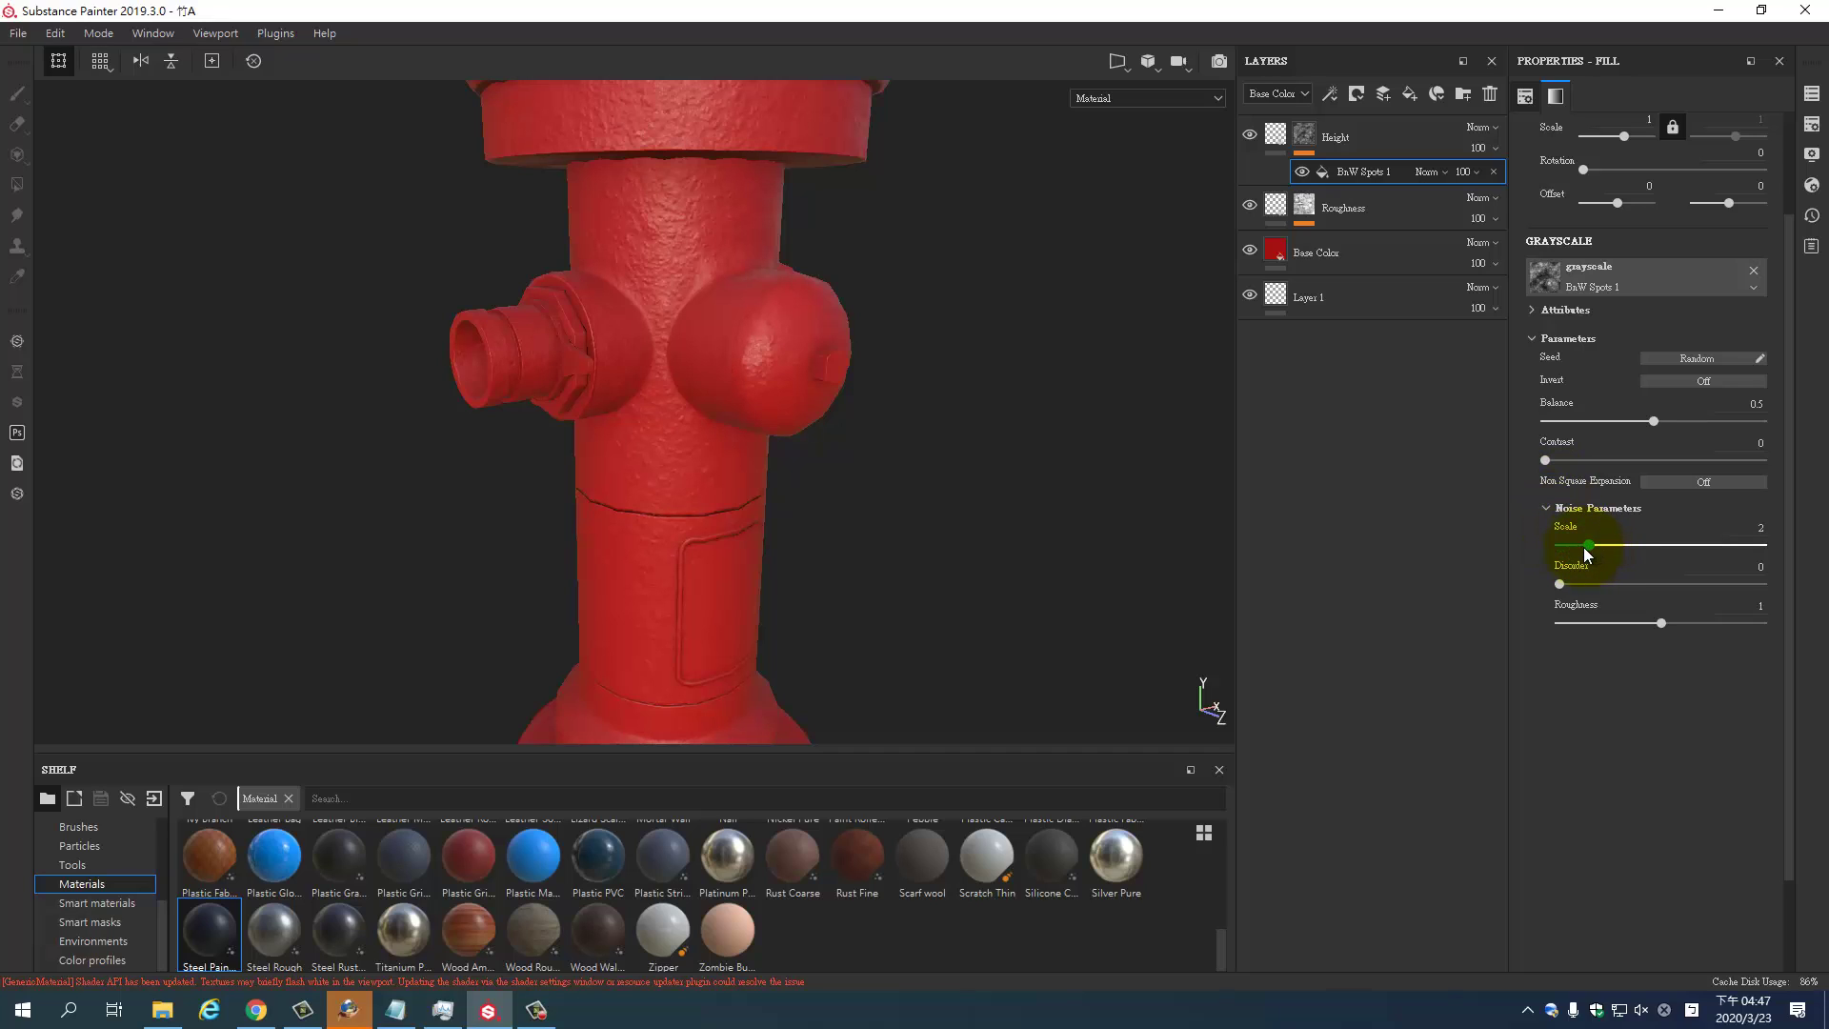
pyautogui.hotkey('ctrl', 'z')
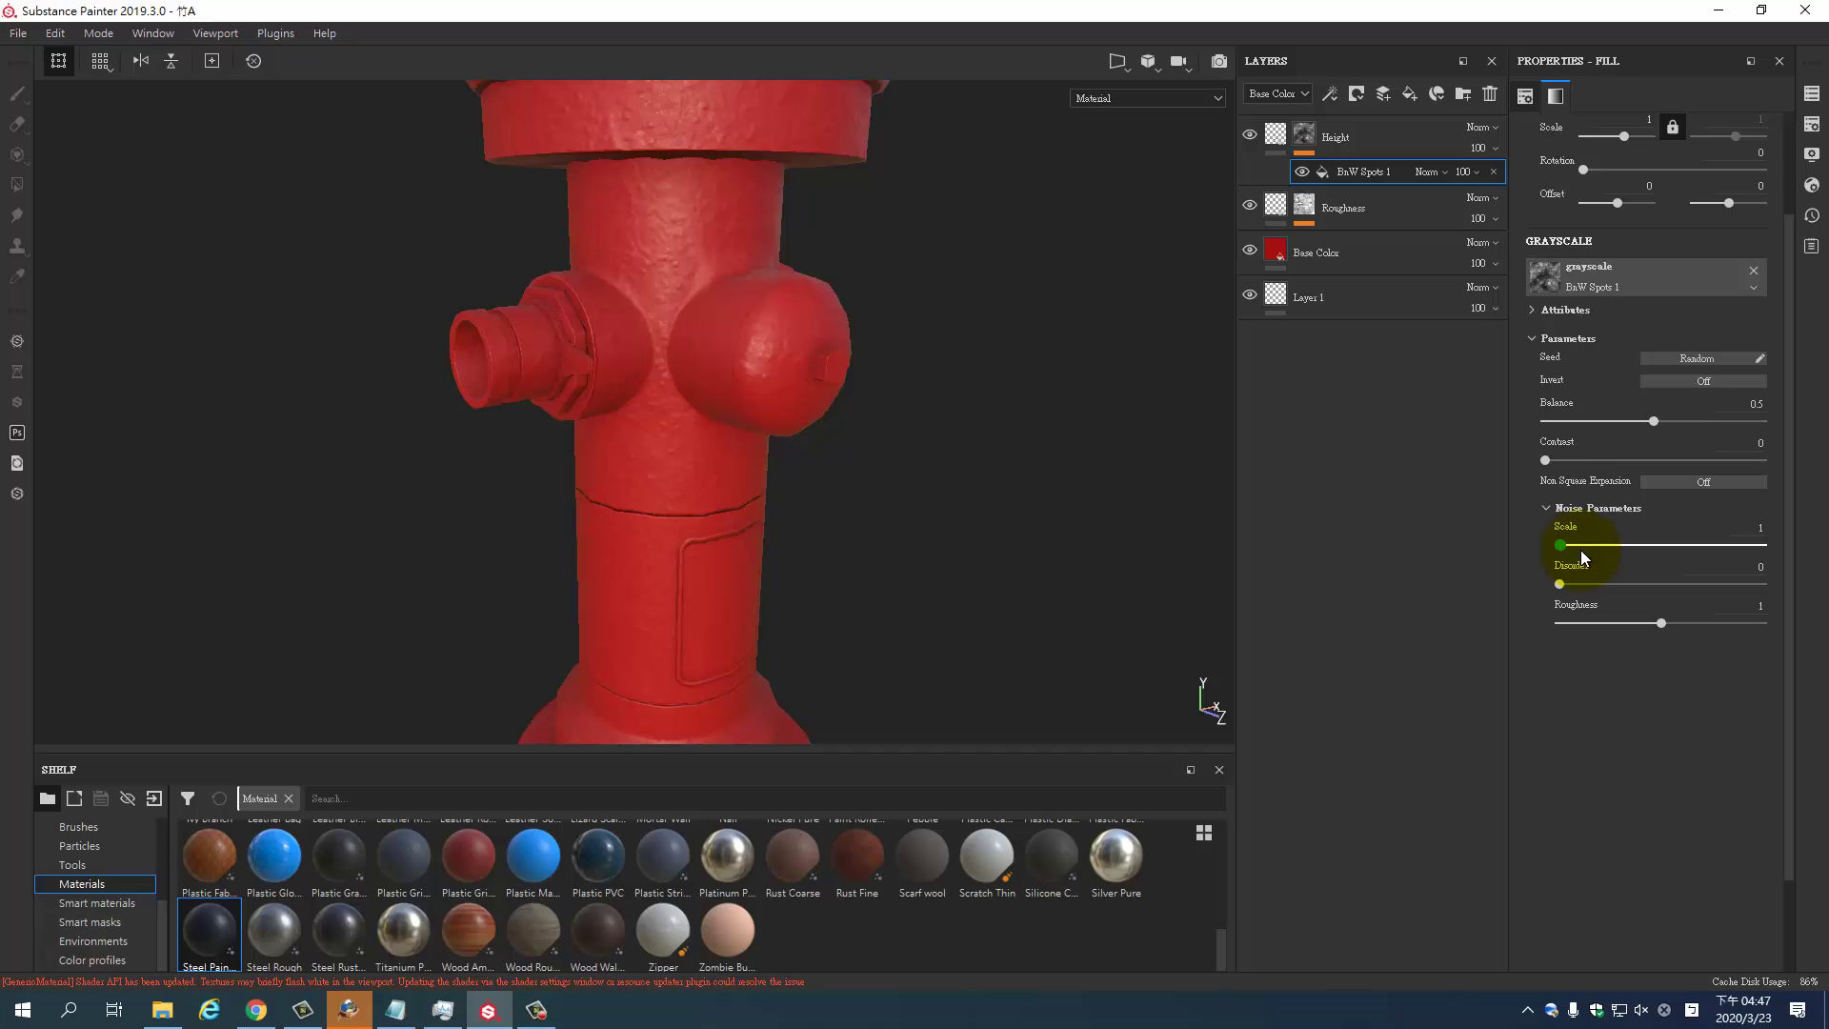
pyautogui.click(1754, 527)
pyautogui.write('2')
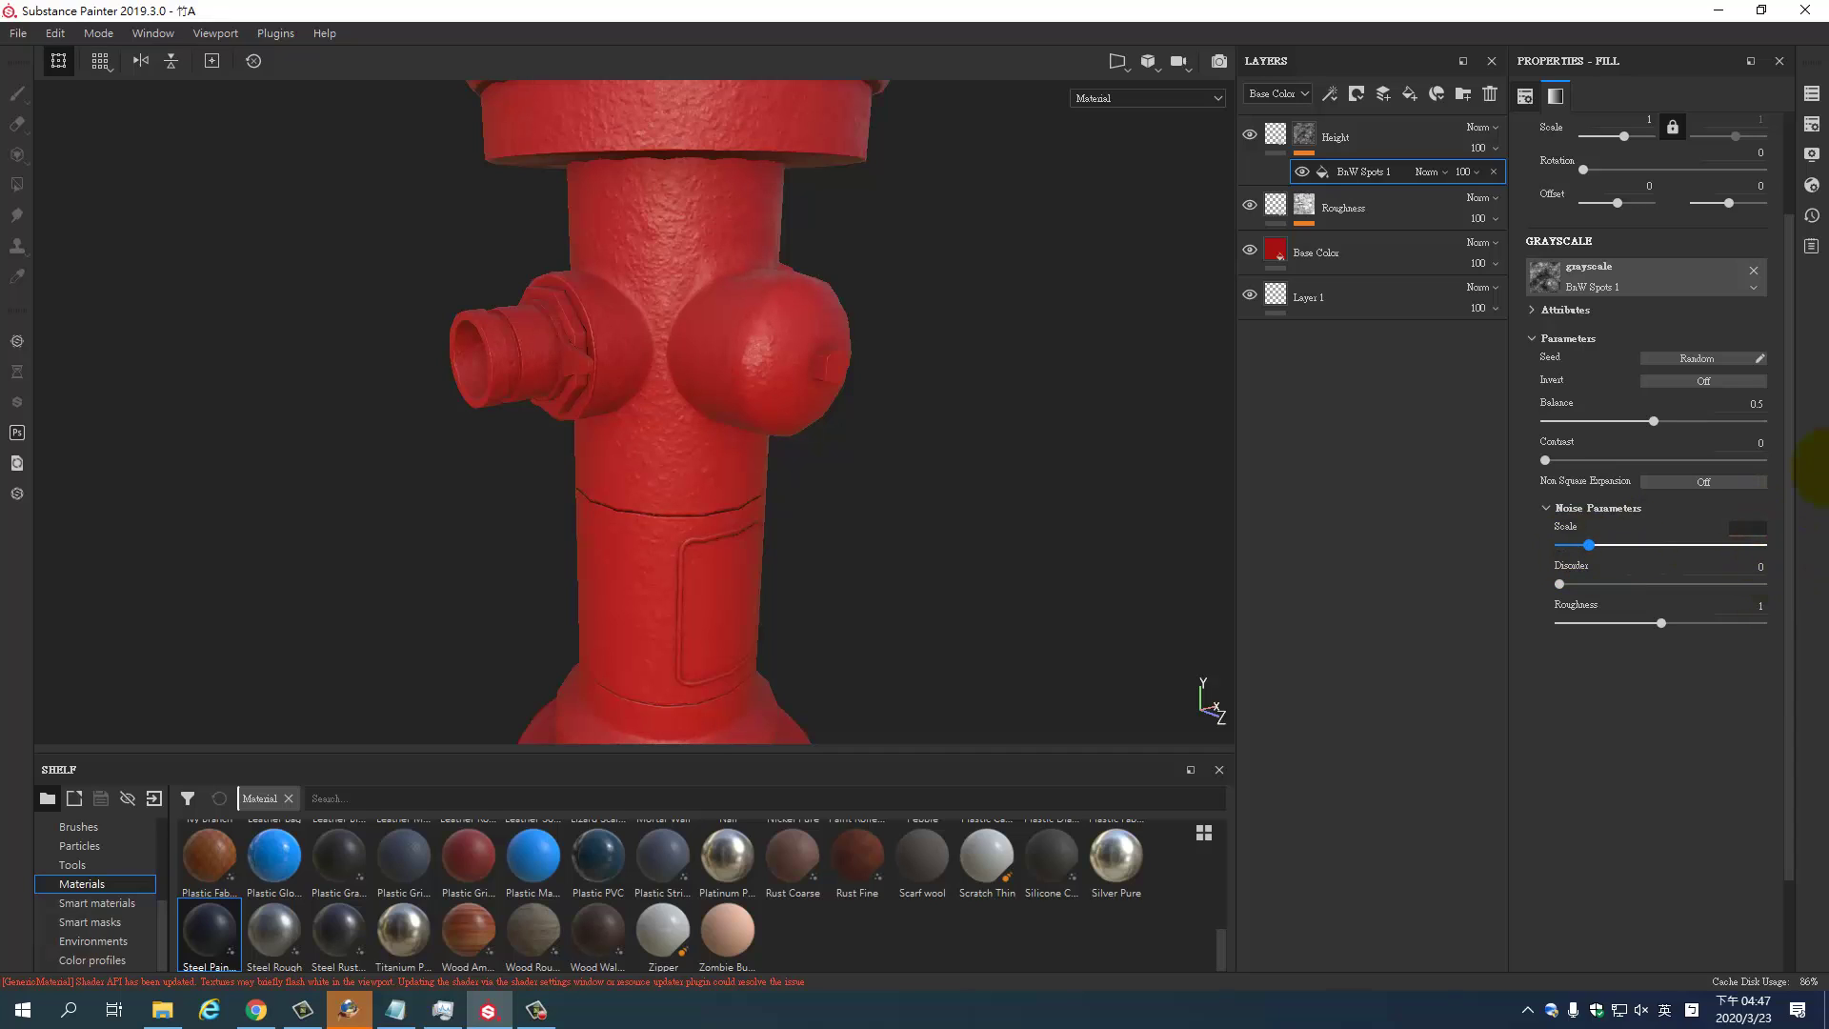
pyautogui.press('Return')
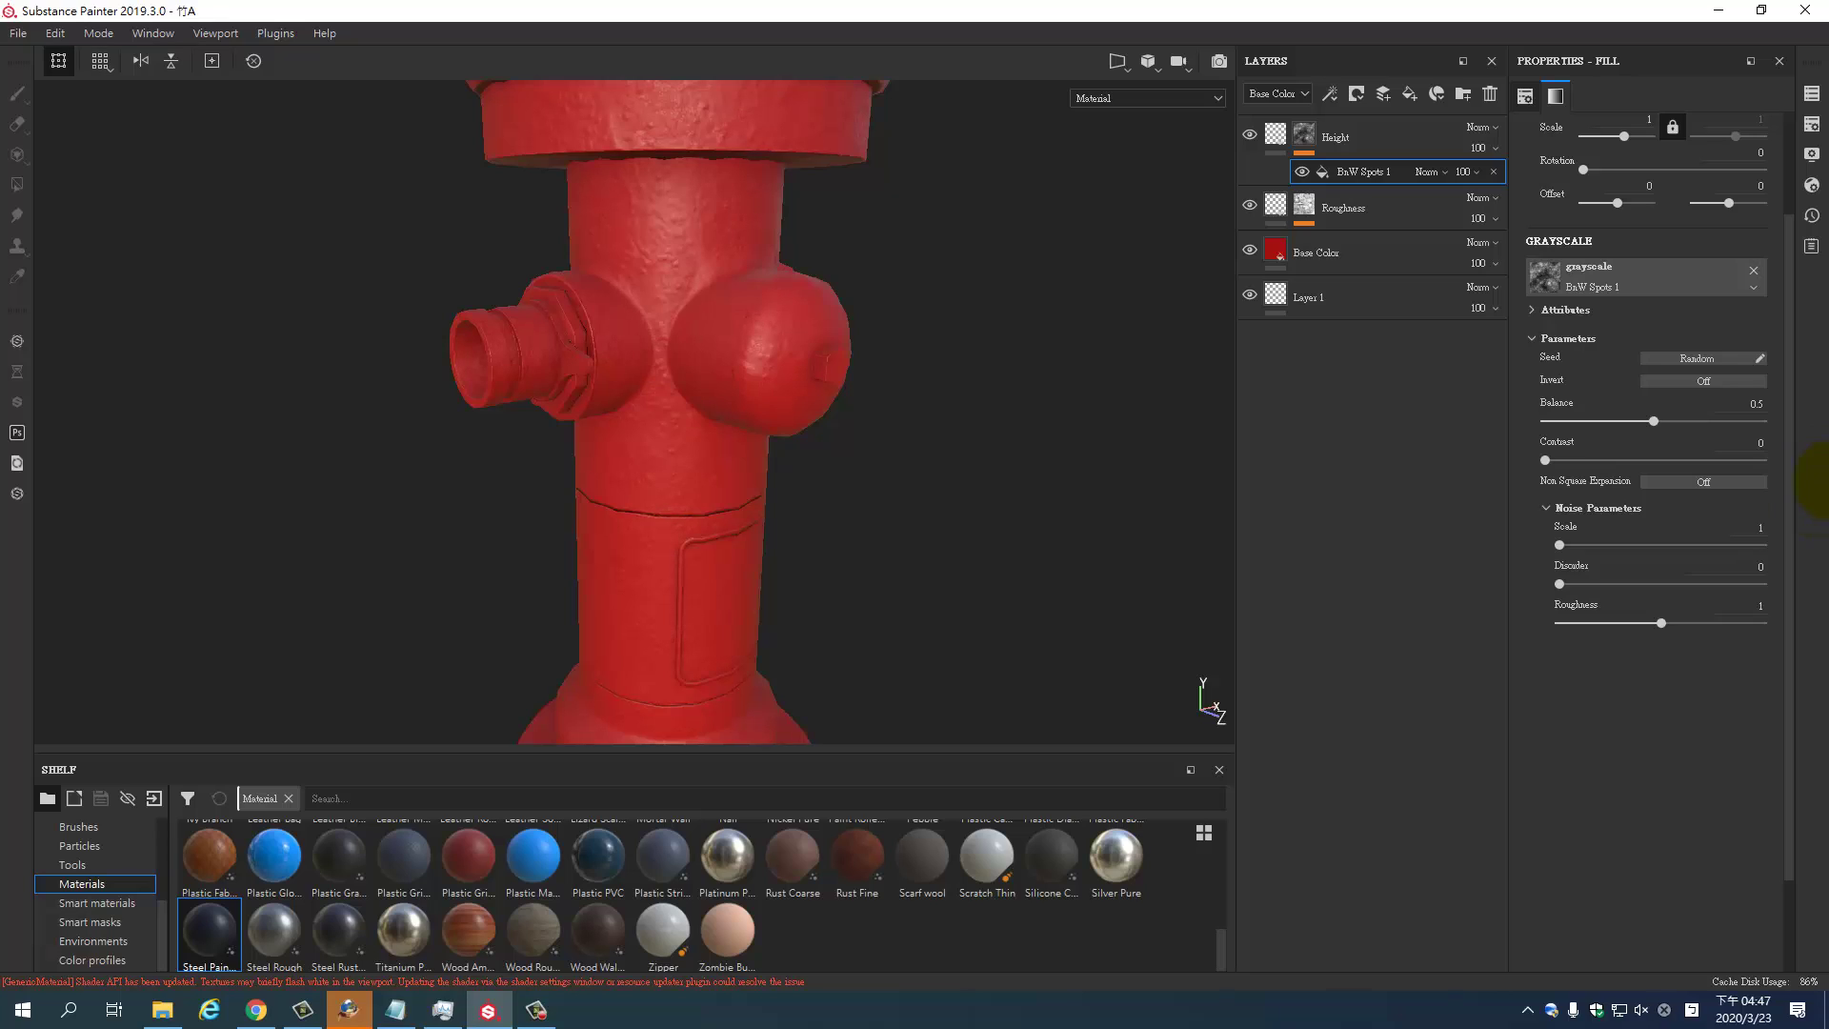
pyautogui.click(1755, 527)
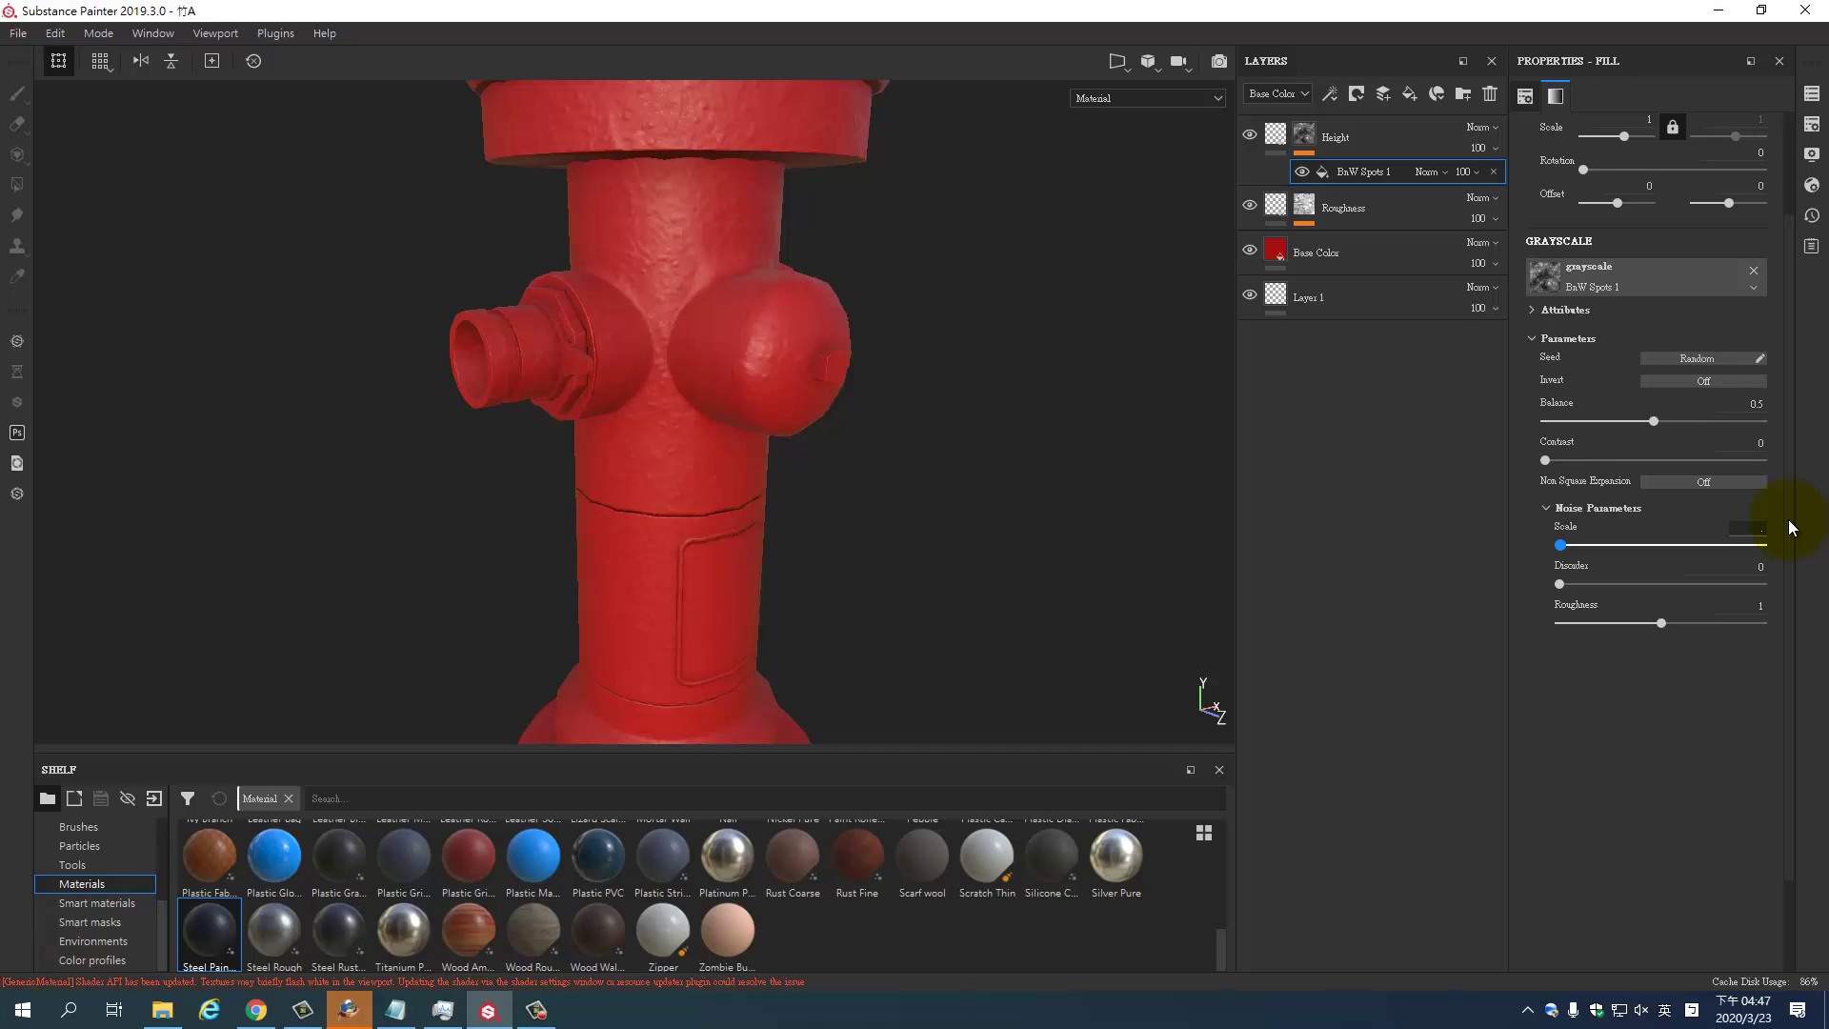
pyautogui.press('Return')
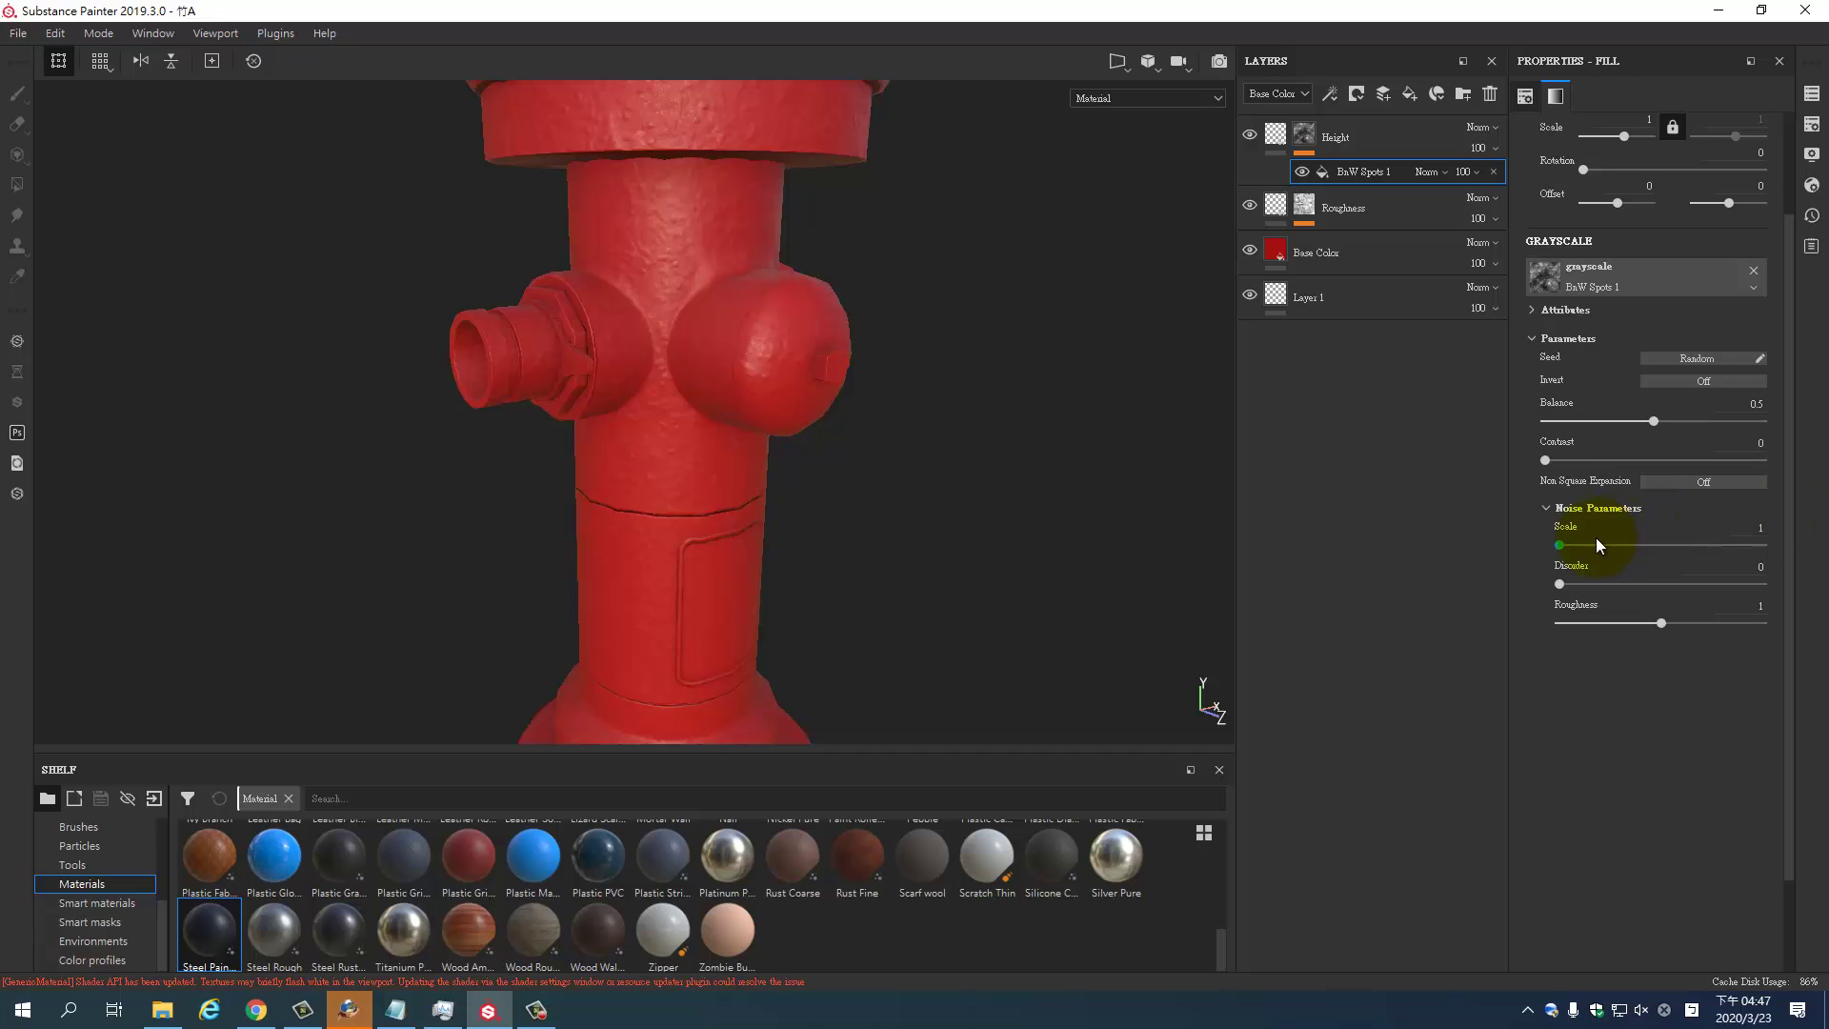
pyautogui.moveTo(1562, 547); pyautogui.dragTo(1587, 549)
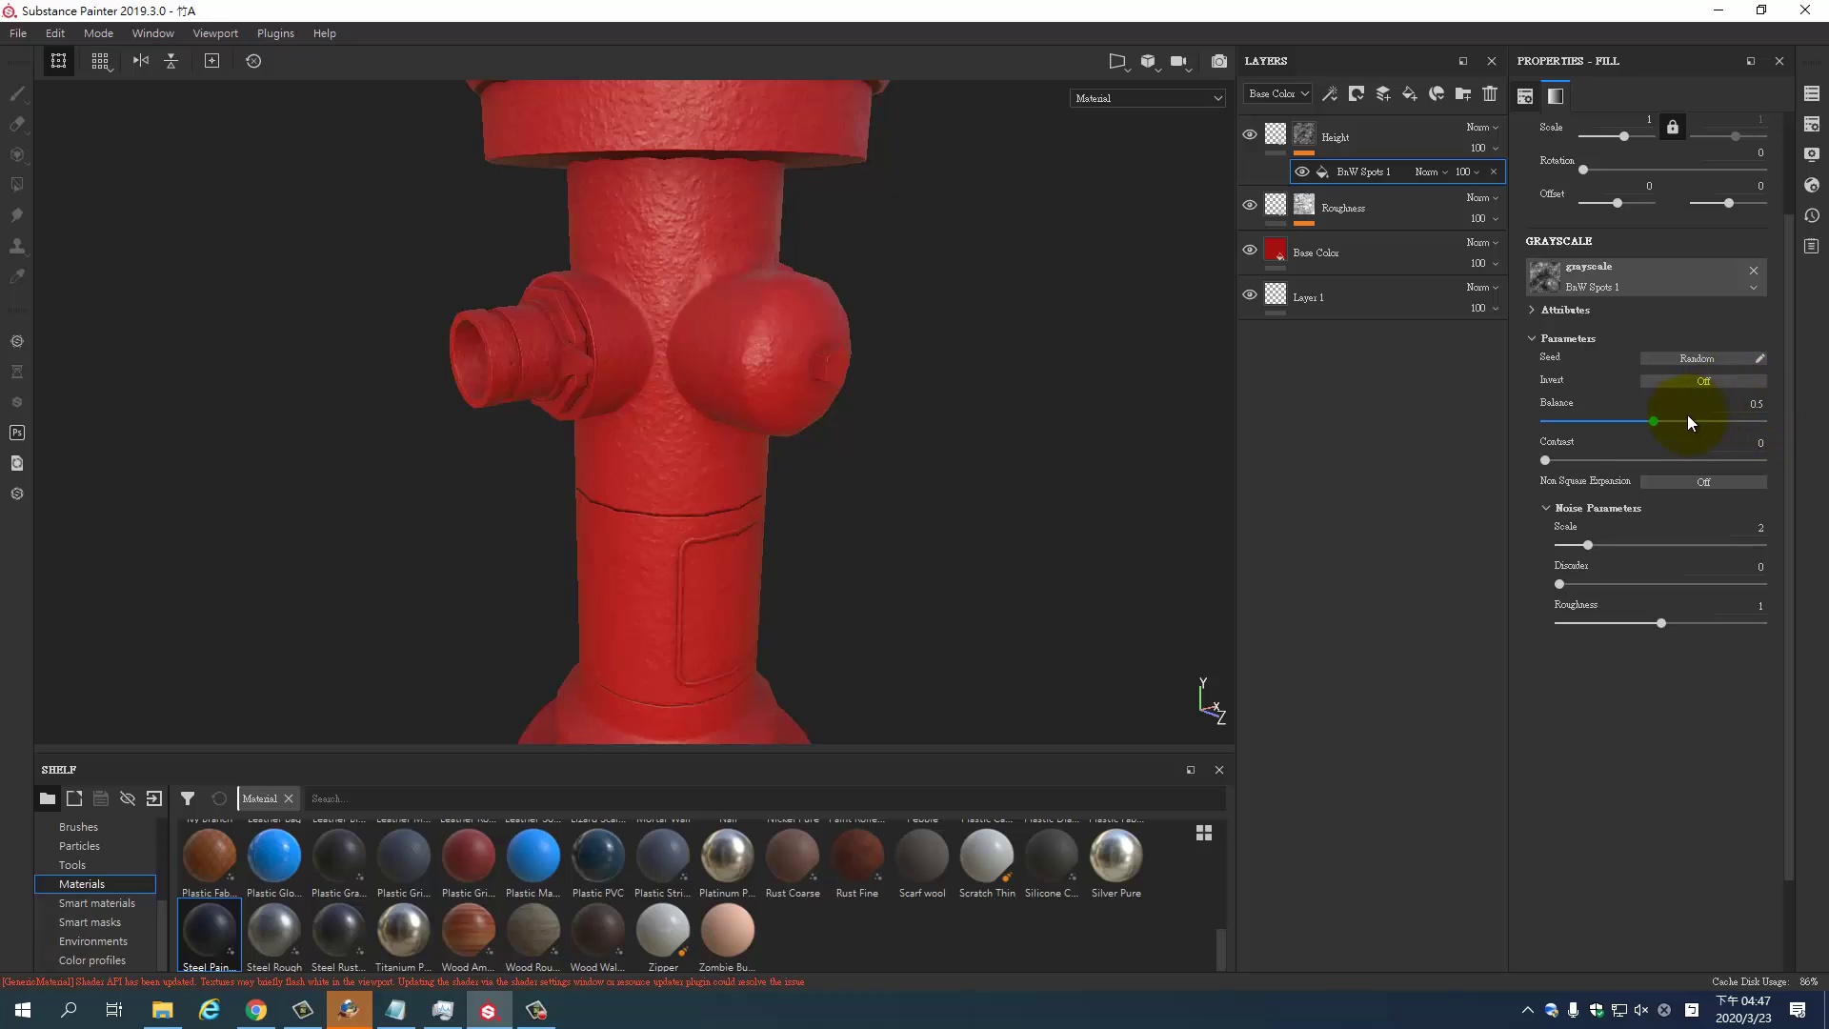
# Keep contrast at 0 and set the noise Disorder to 0.27 and Roughness to 0.71
pyautogui.click(1546, 461)
pyautogui.moveTo(1545, 461); pyautogui.dragTo(1590, 461)
pyautogui.moveTo(1569, 469); pyautogui.dragTo(1559, 466)
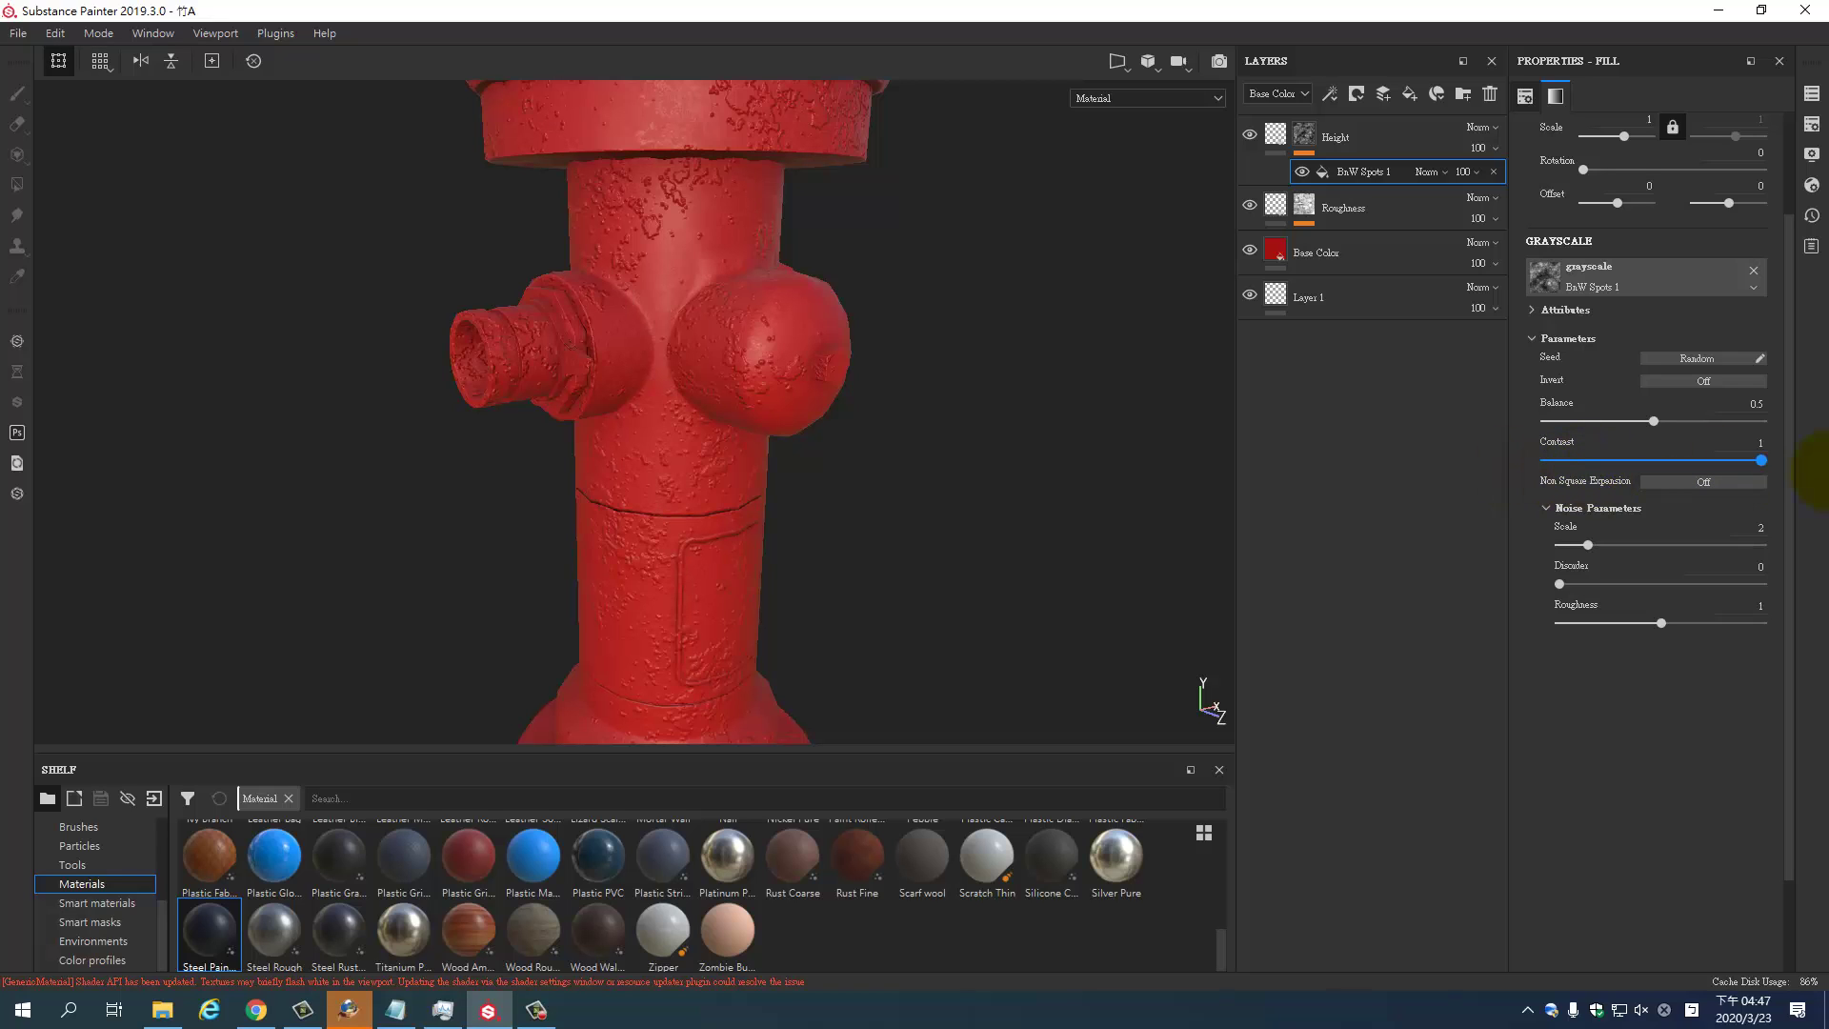
pyautogui.moveTo(1414, 492); pyautogui.dragTo(1452, 482)
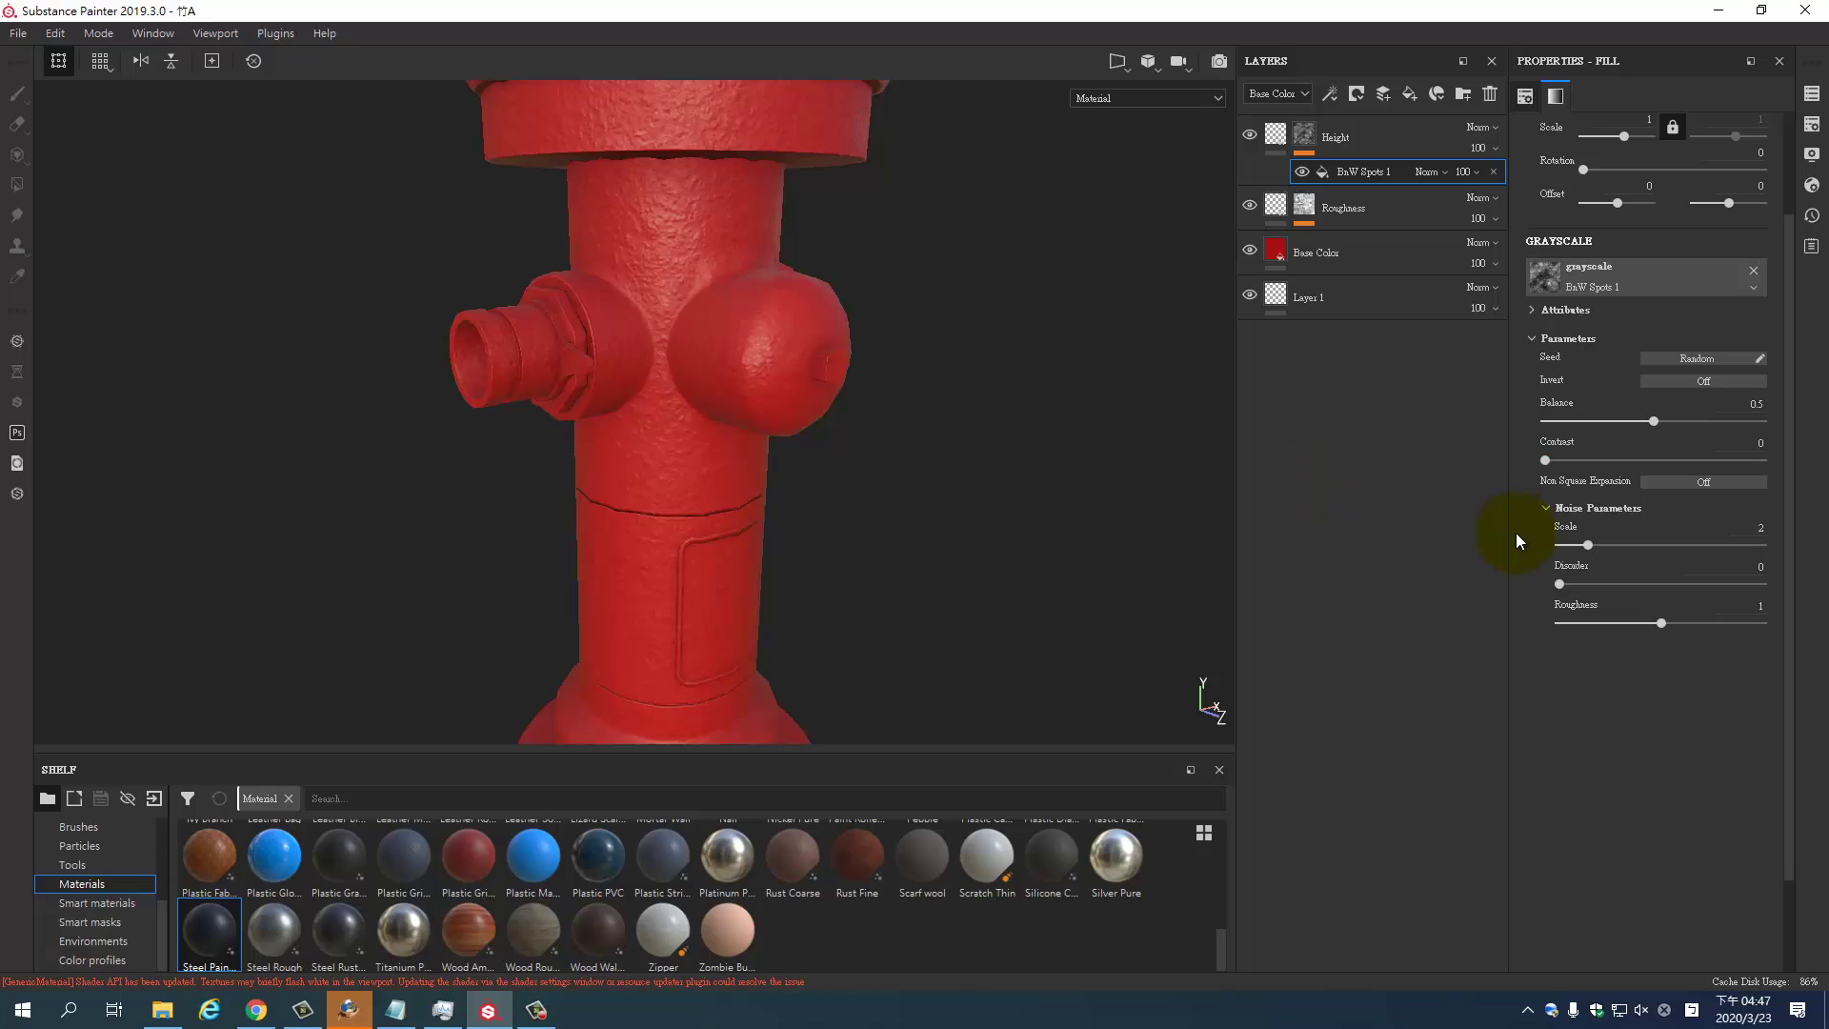
pyautogui.moveTo(1564, 581)
pyautogui.mouseDown()
pyautogui.moveTo(1615, 597)
pyautogui.moveTo(1627, 625)
pyautogui.mouseUp()
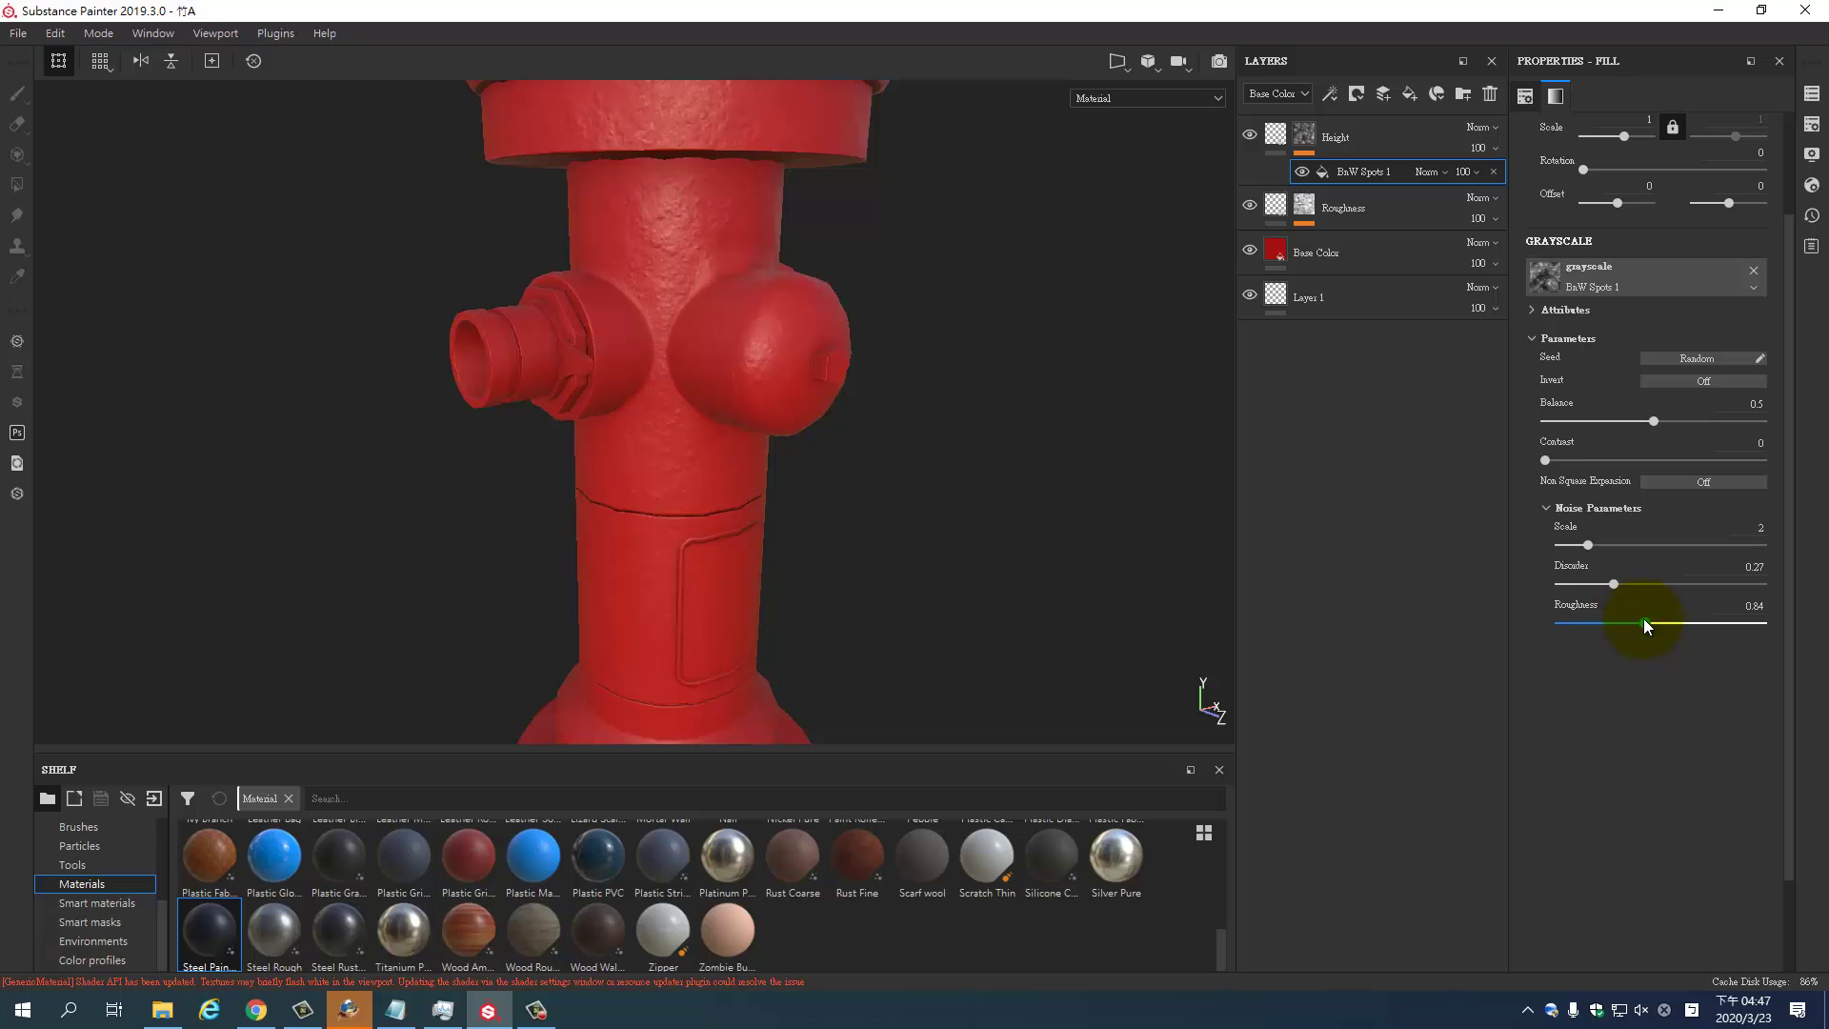
pyautogui.moveTo(1644, 619)
pyautogui.mouseDown()
pyautogui.moveTo(1629, 623)
pyautogui.moveTo(1776, 625)
pyautogui.moveTo(1631, 637)
pyautogui.mouseUp()
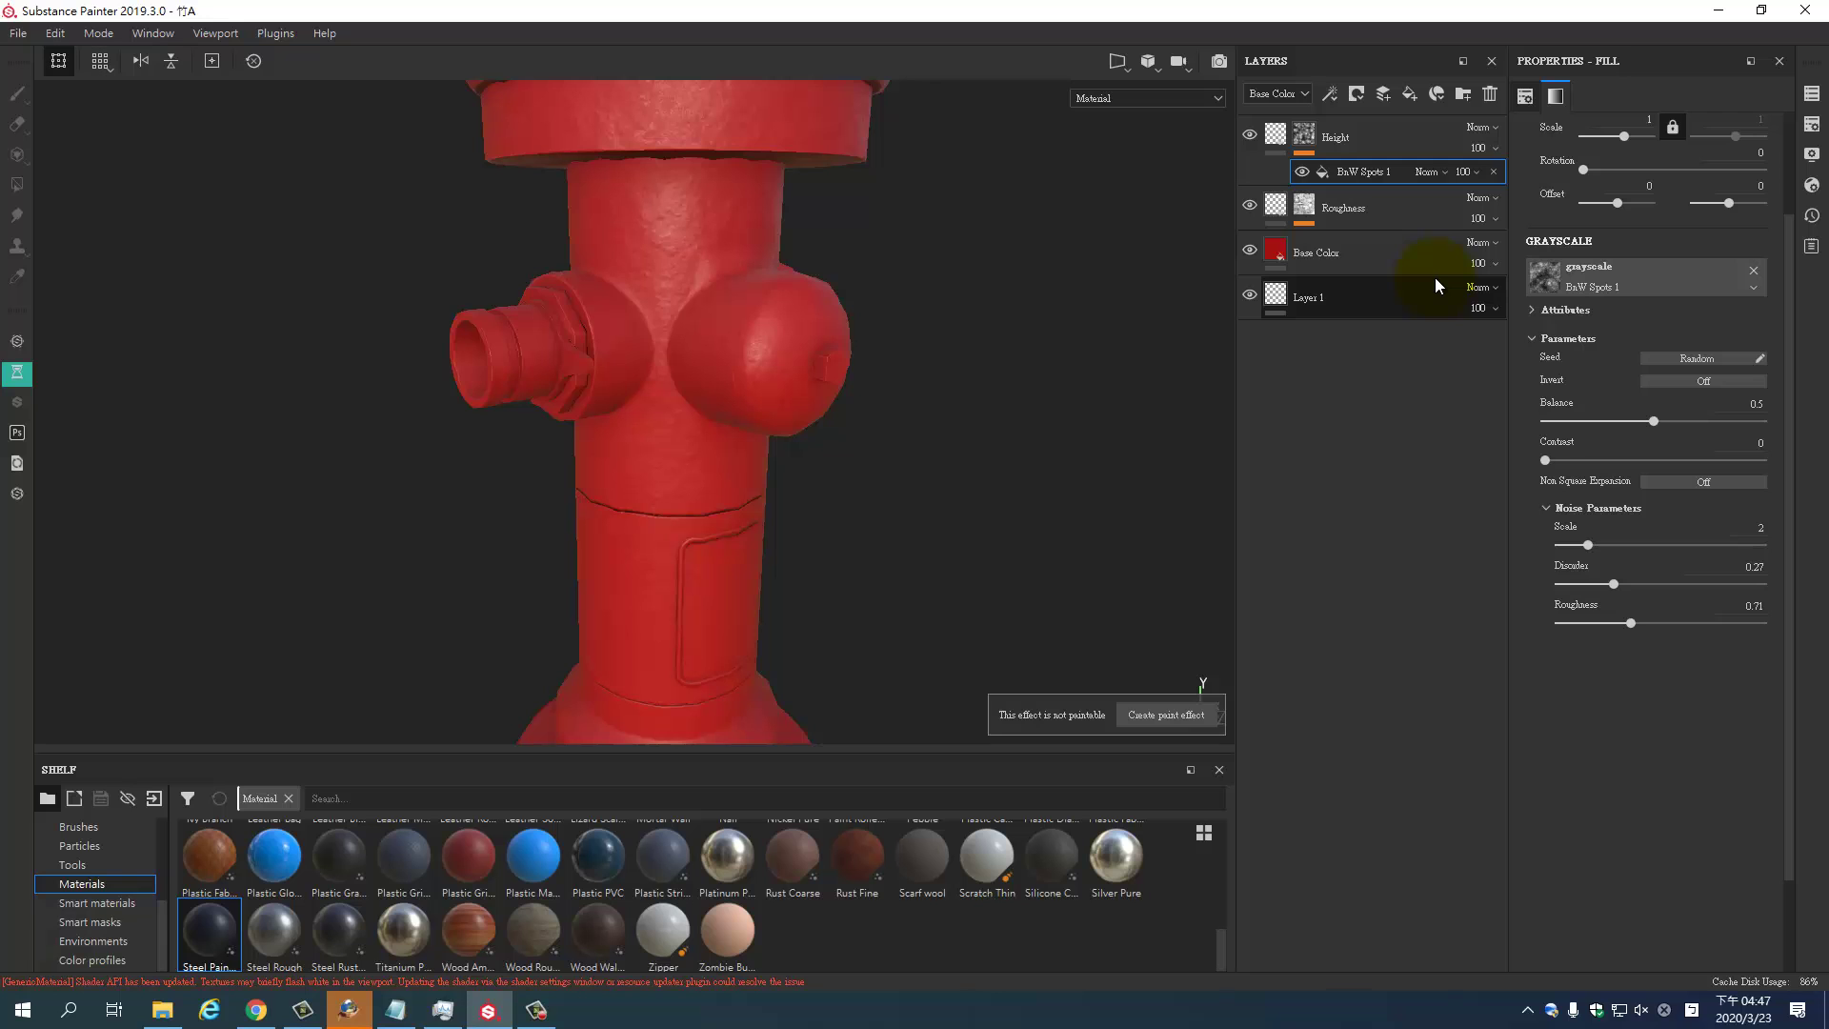
pyautogui.keyDown('alt'); pyautogui.moveTo(977, 232); pyautogui.dragTo(897, 382, button='middle'); pyautogui.keyUp('alt')
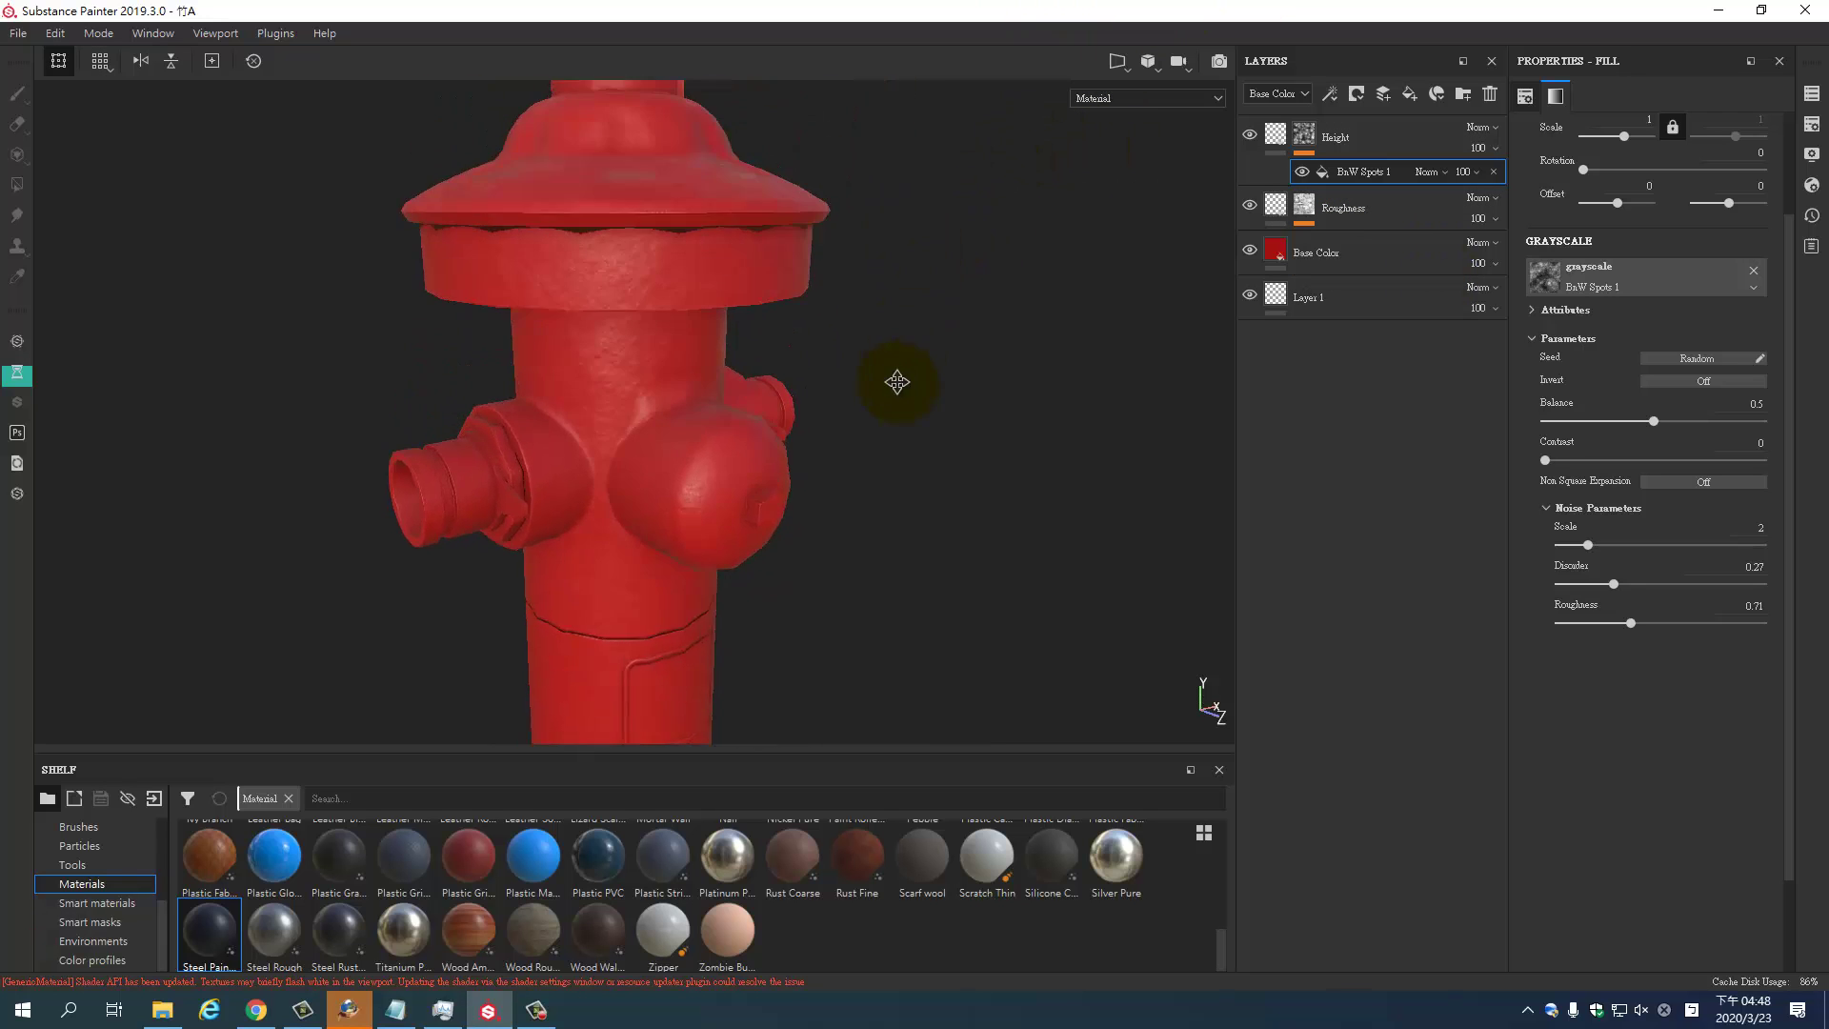
pyautogui.moveTo(897, 382)
pyautogui.keyDown('alt'); pyautogui.mouseDown()
pyautogui.moveTo(918, 461)
pyautogui.moveTo(980, 498)
pyautogui.moveTo(1158, 329)
pyautogui.moveTo(870, 523)
pyautogui.moveTo(829, 502)
pyautogui.moveTo(853, 474)
pyautogui.mouseUp(); pyautogui.keyUp('alt')
pyautogui.moveTo(854, 473)
pyautogui.keyDown('alt'); pyautogui.mouseDown(button='middle')
pyautogui.moveTo(877, 401)
pyautogui.moveTo(891, 425)
pyautogui.moveTo(947, 438)
pyautogui.mouseUp(button='middle'); pyautogui.keyUp('alt')
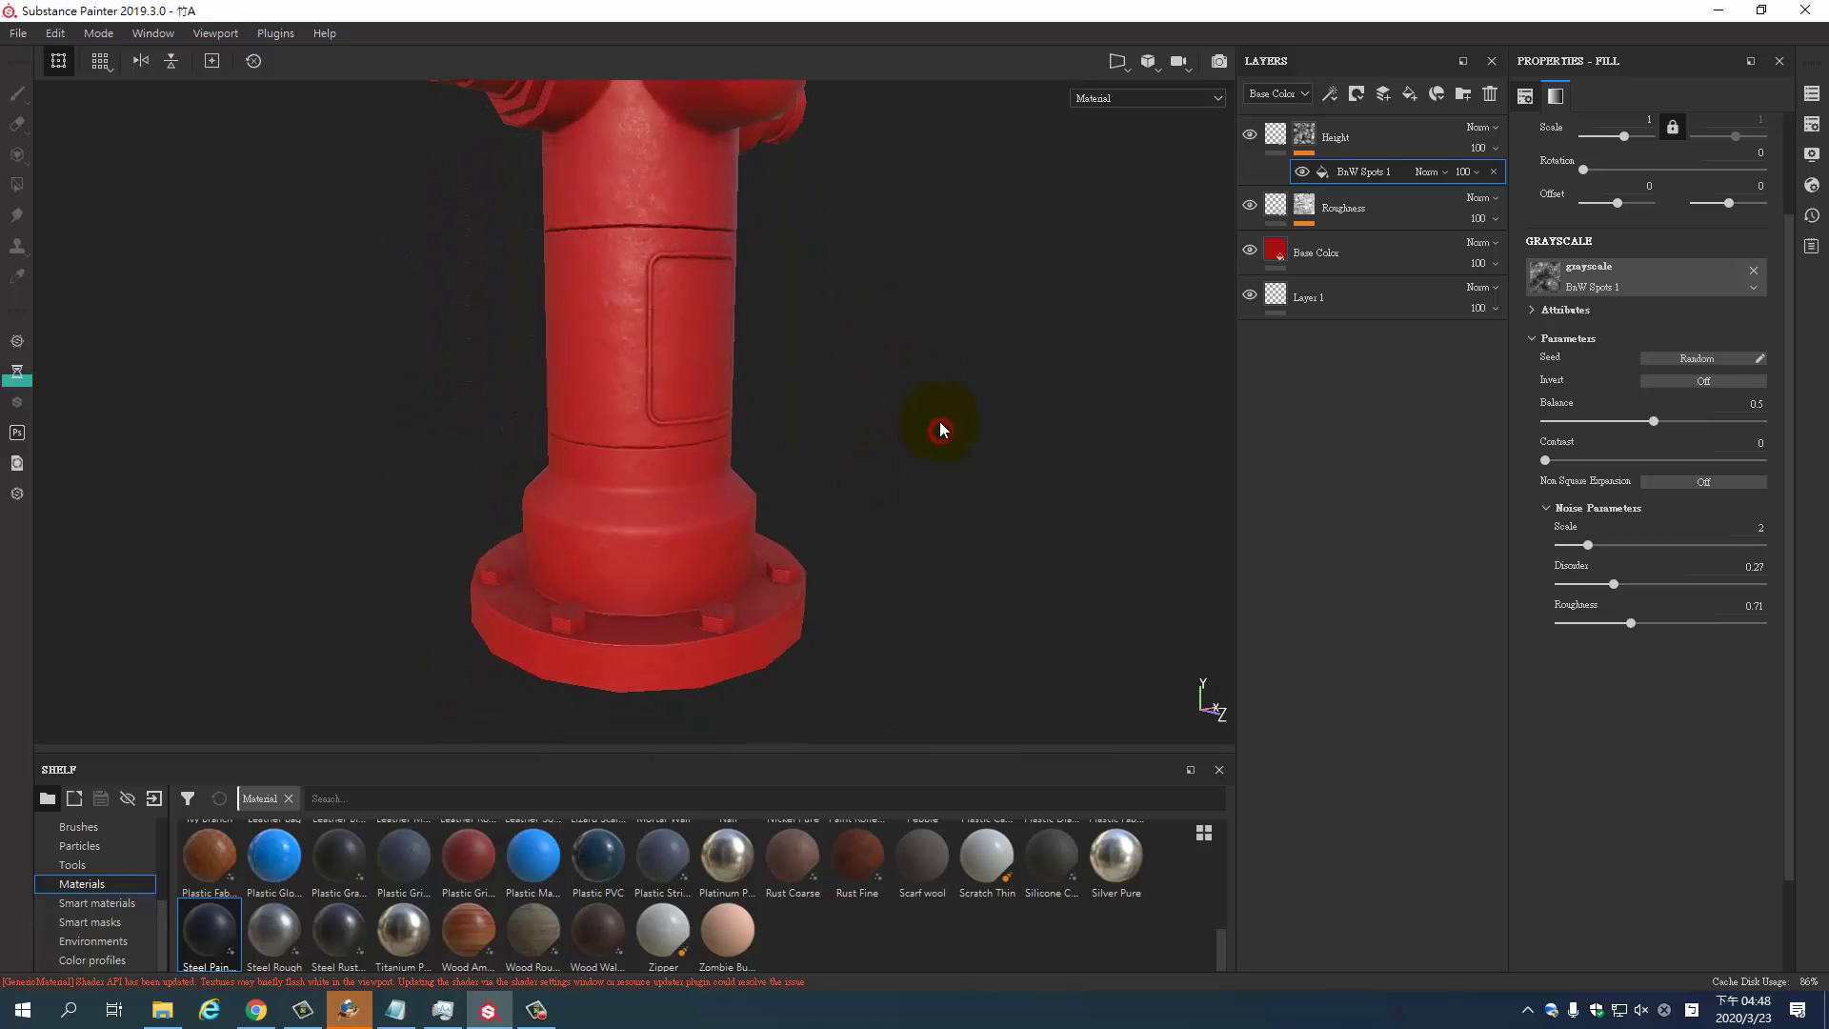
pyautogui.moveTo(940, 430)
pyautogui.keyDown('alt'); pyautogui.mouseDown(button='right')
pyautogui.moveTo(907, 428)
pyautogui.moveTo(911, 403)
pyautogui.mouseUp(button='right'); pyautogui.keyUp('alt')
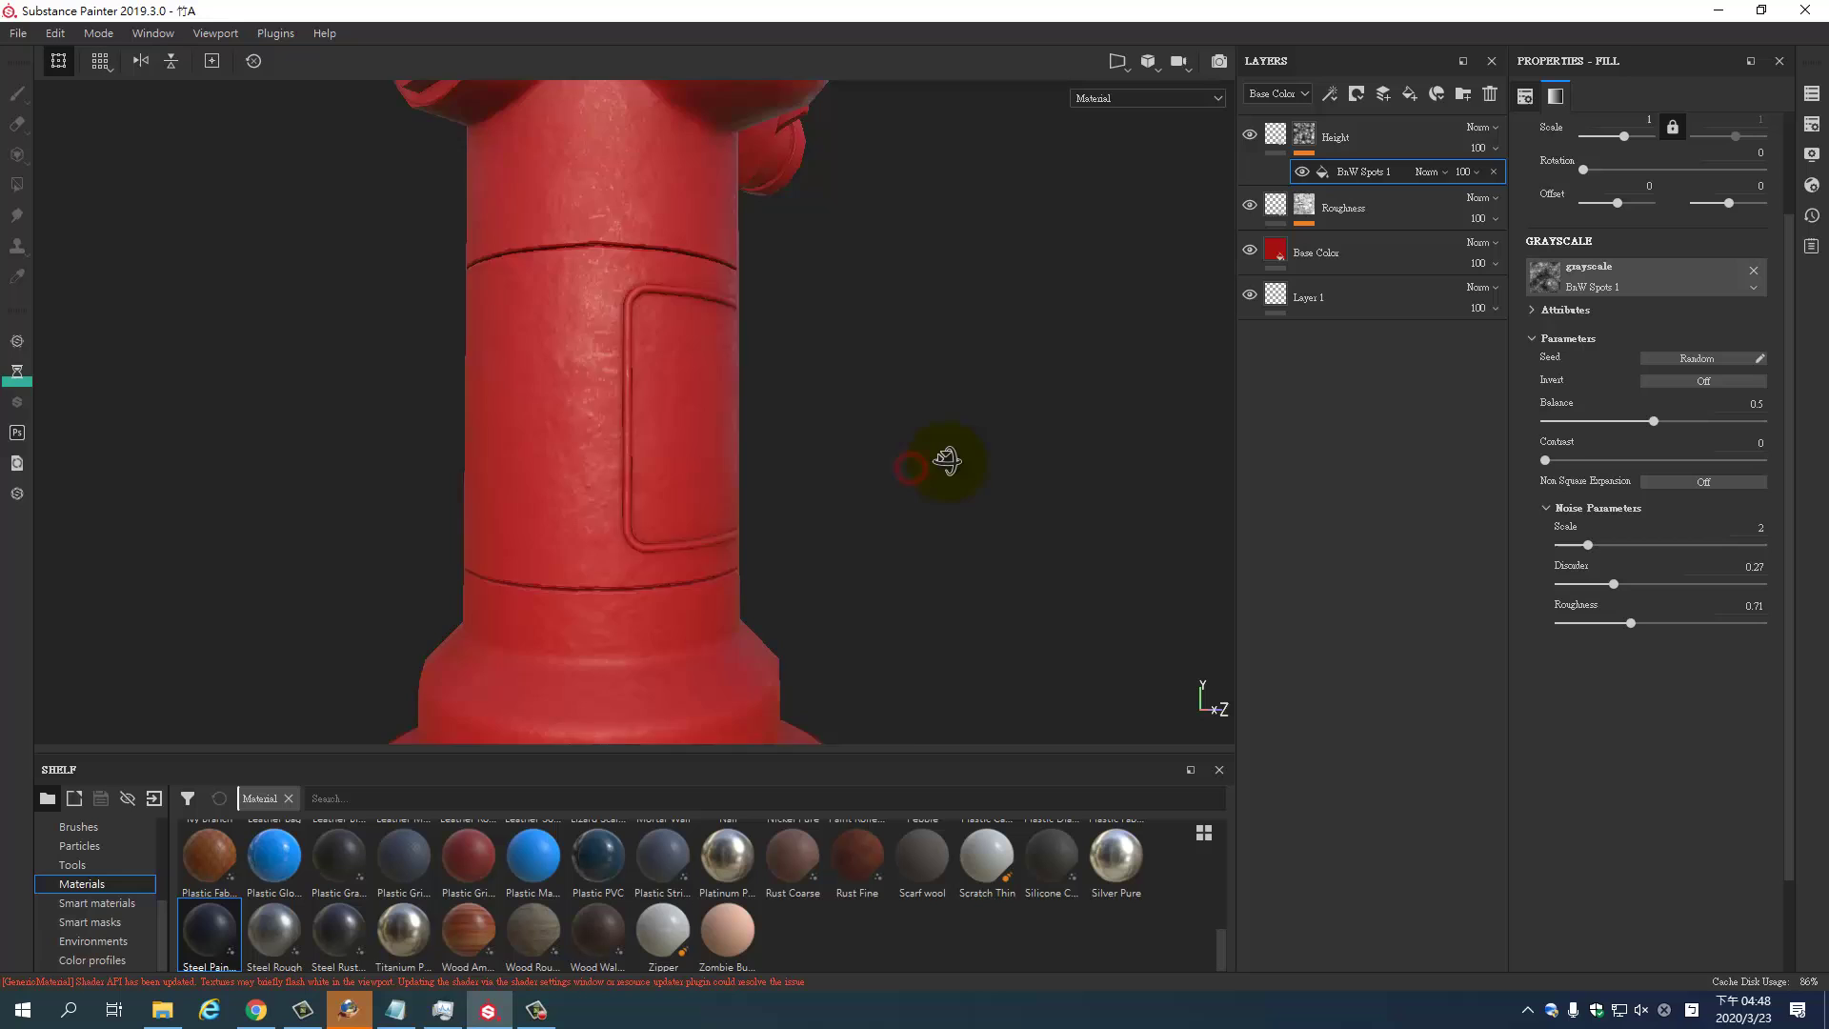
pyautogui.moveTo(946, 462)
pyautogui.keyDown('alt'); pyautogui.mouseDown()
pyautogui.moveTo(931, 486)
pyautogui.moveTo(947, 298)
pyautogui.moveTo(906, 335)
pyautogui.moveTo(1013, 307)
pyautogui.moveTo(919, 346)
pyautogui.mouseUp(); pyautogui.keyUp('alt')
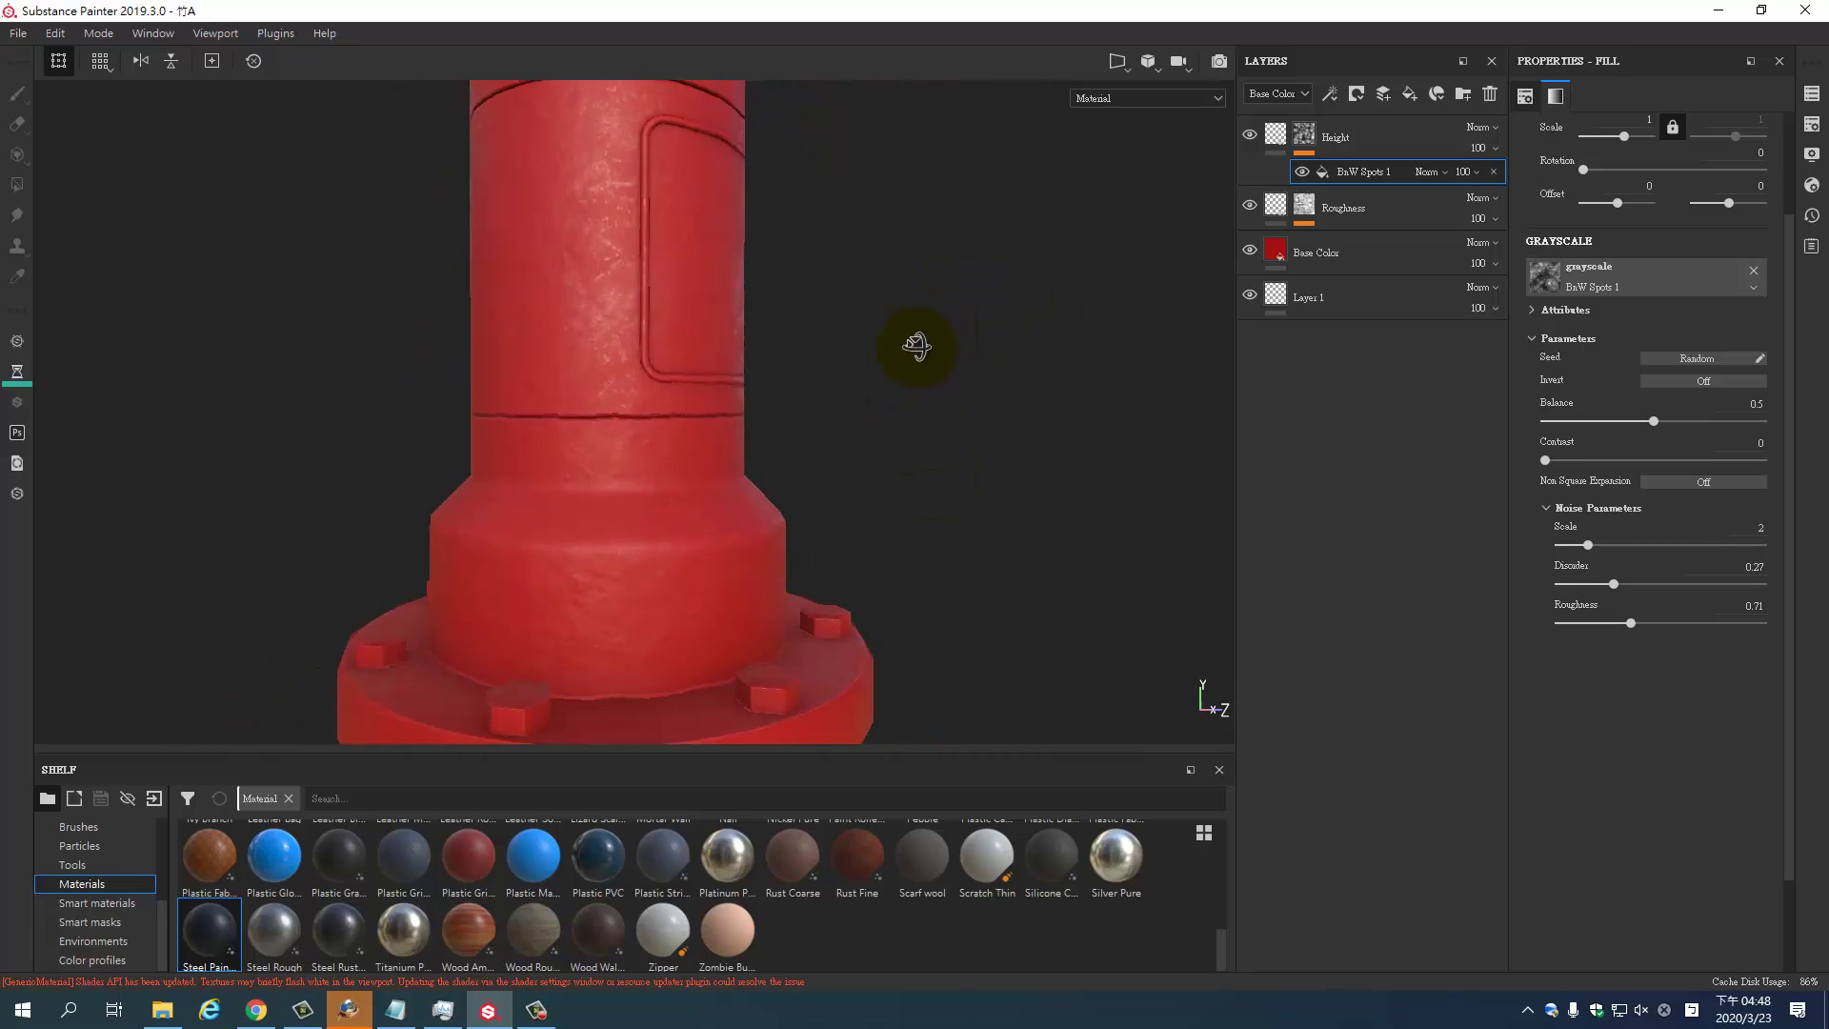
# Lower the Base Color layer's roughness to about 0.34 and make the Roughness layer rougher
pyautogui.click(1323, 256)
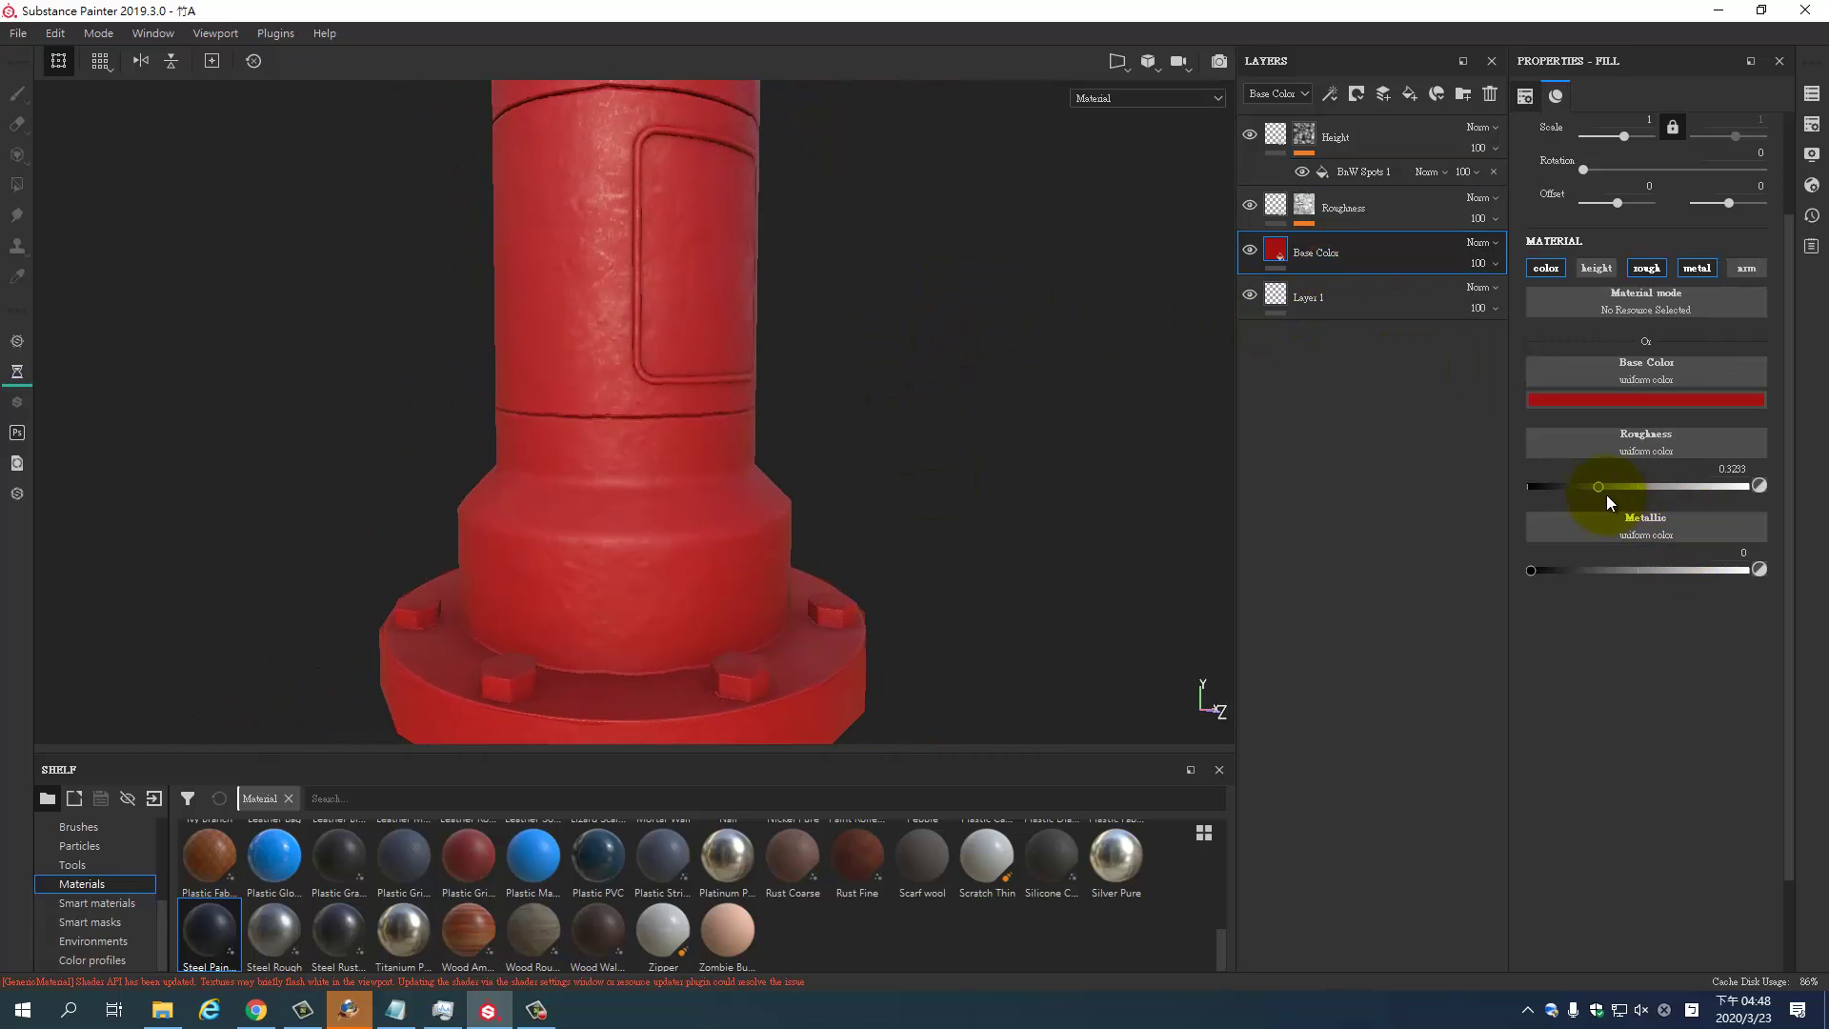
pyautogui.moveTo(1603, 488); pyautogui.dragTo(1590, 493)
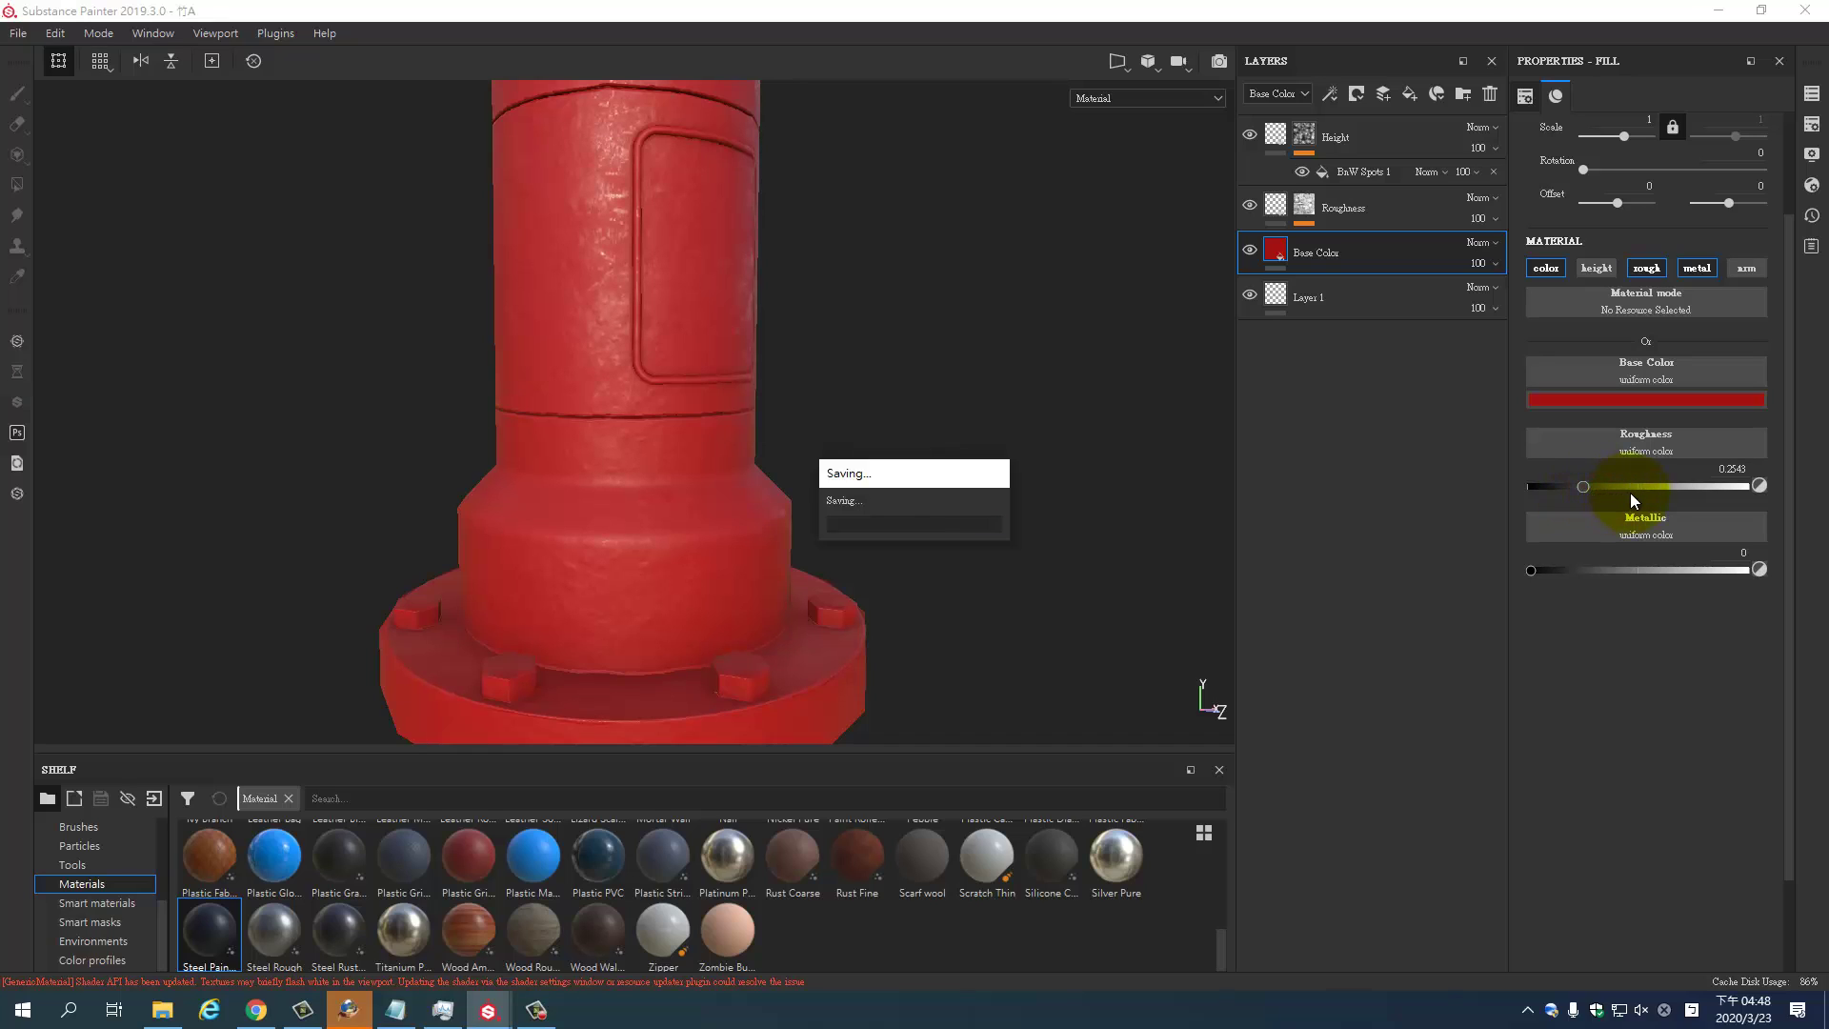
pyautogui.moveTo(1580, 489)
pyautogui.mouseDown()
pyautogui.moveTo(1695, 492)
pyautogui.moveTo(1604, 500)
pyautogui.moveTo(1627, 498)
pyautogui.mouseUp()
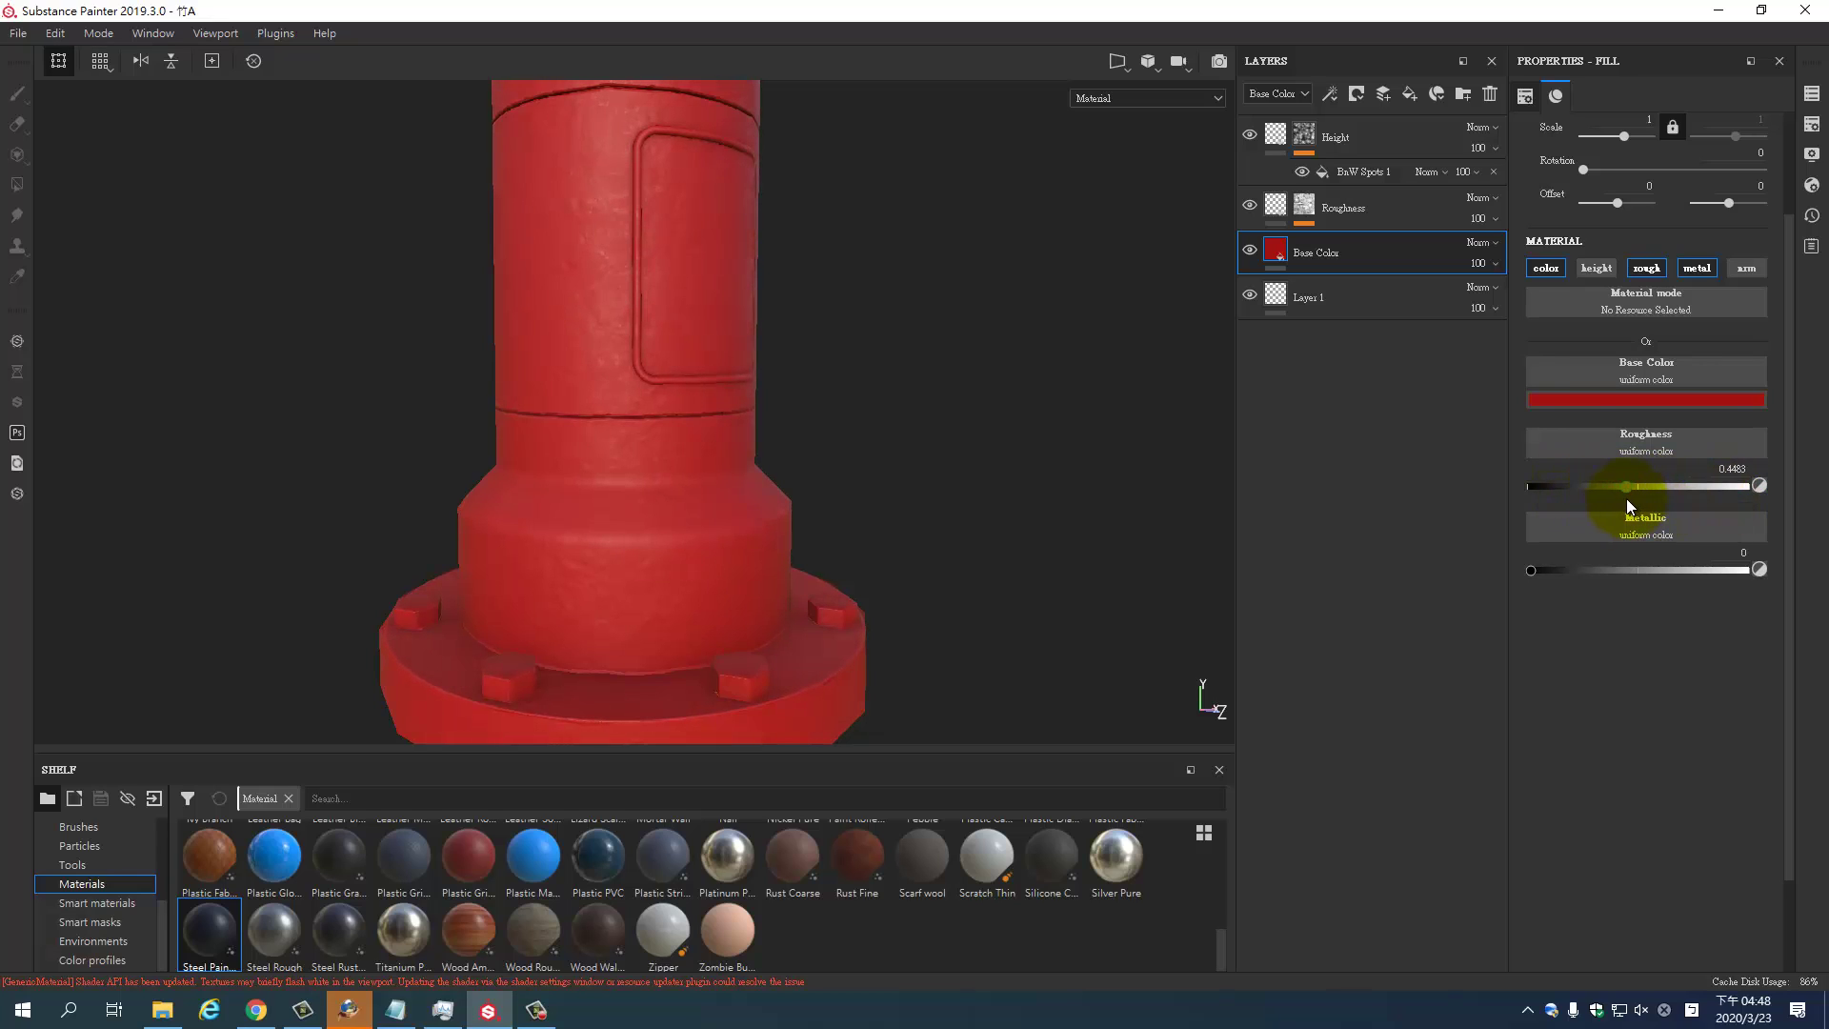
pyautogui.moveTo(1013, 454)
pyautogui.keyDown('alt'); pyautogui.mouseDown()
pyautogui.moveTo(1102, 409)
pyautogui.moveTo(1078, 449)
pyautogui.mouseUp(); pyautogui.keyUp('alt')
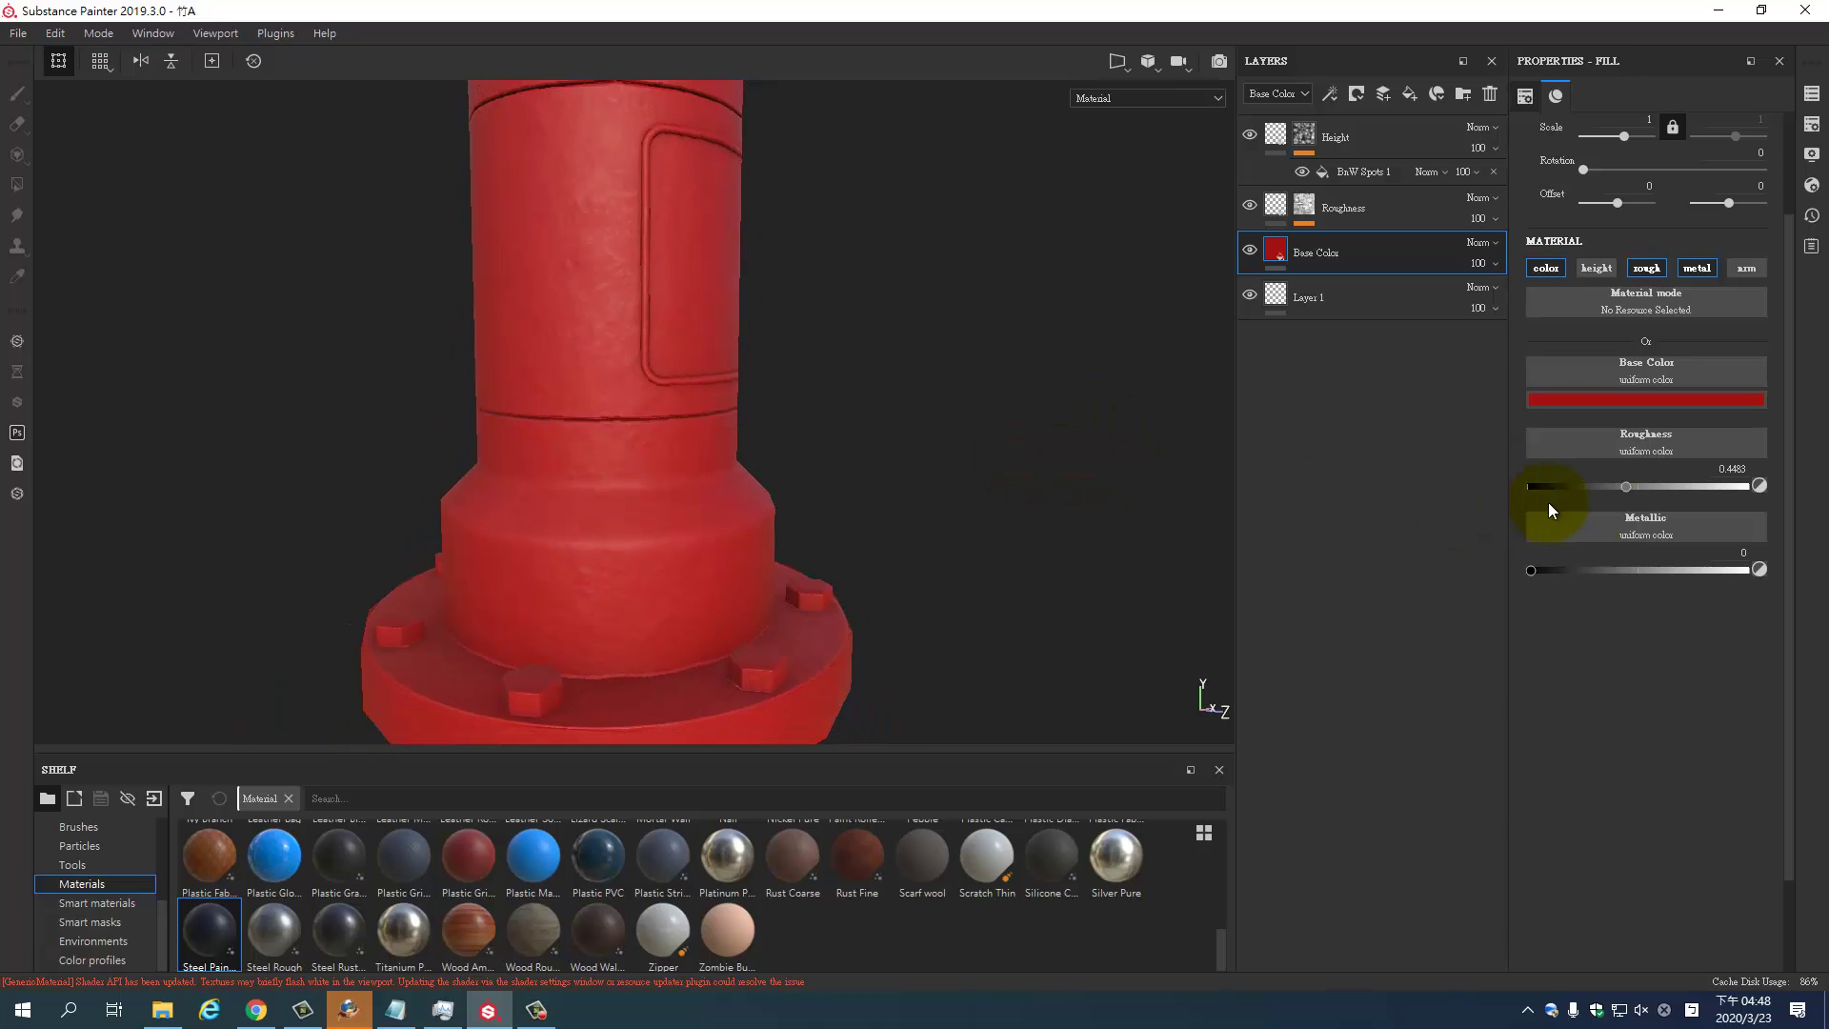
pyautogui.moveTo(1626, 488); pyautogui.dragTo(1603, 487)
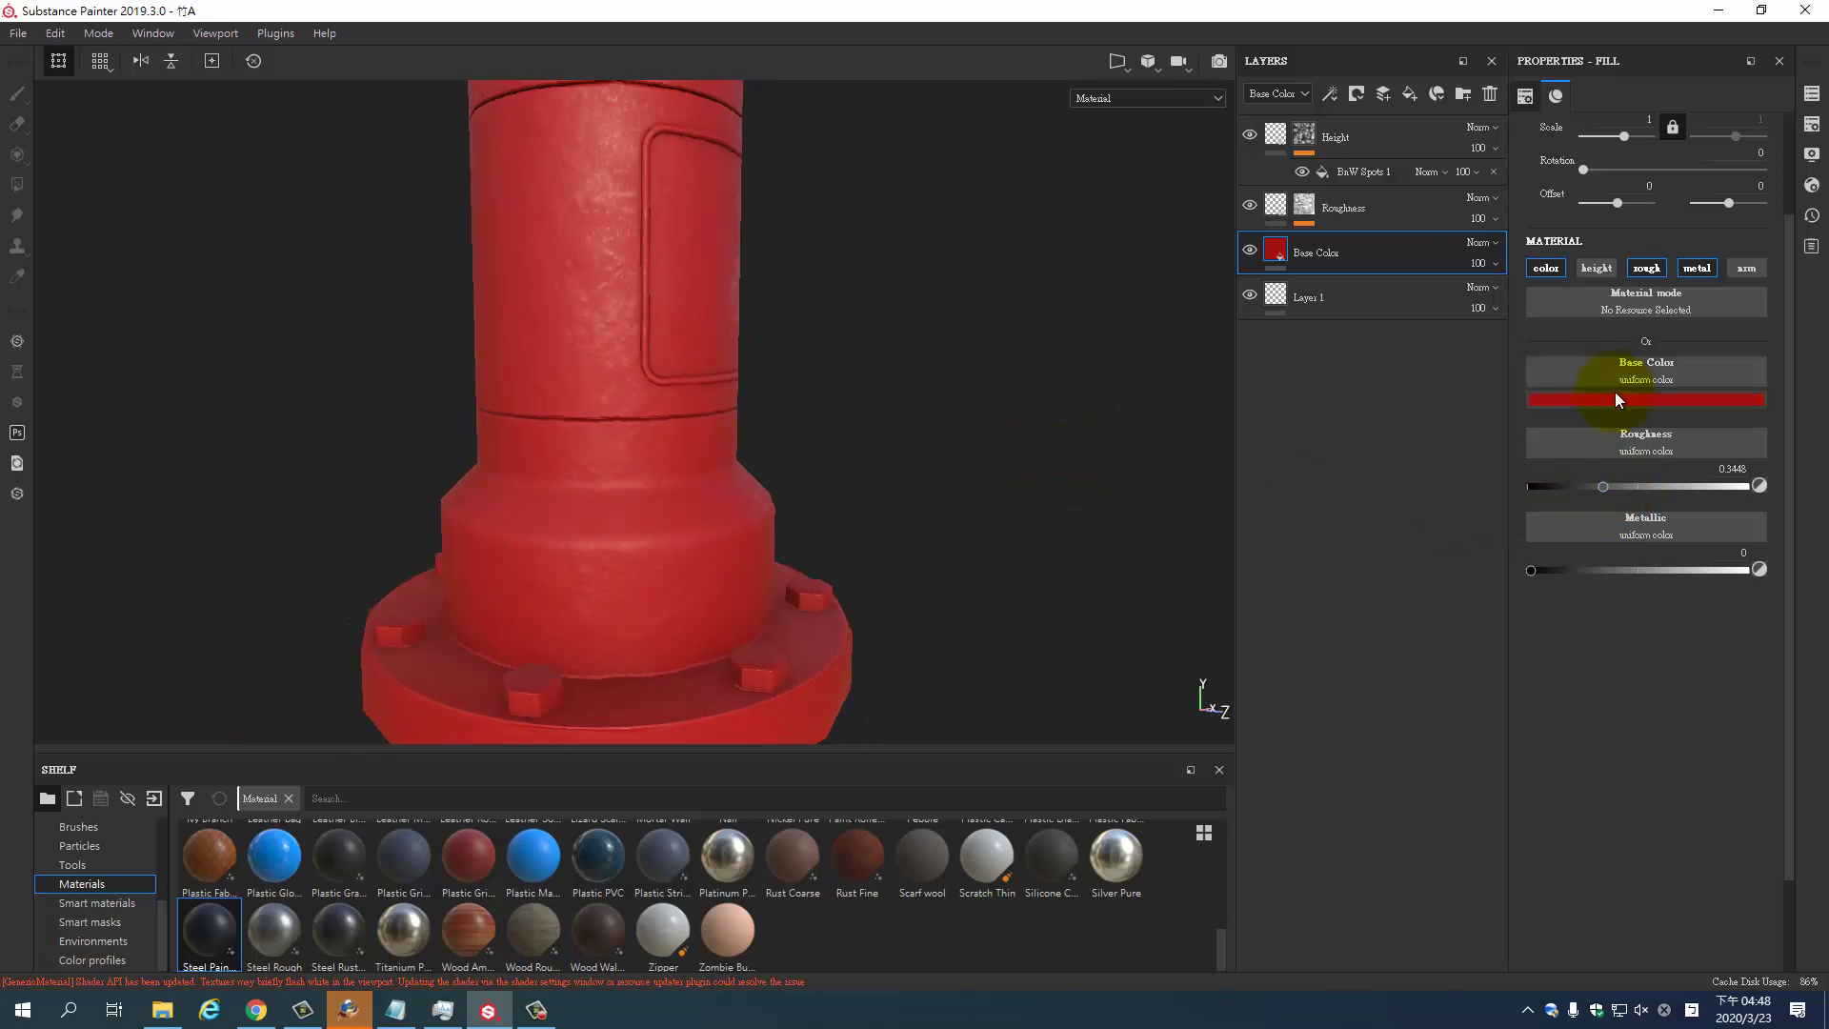
pyautogui.click(1311, 210)
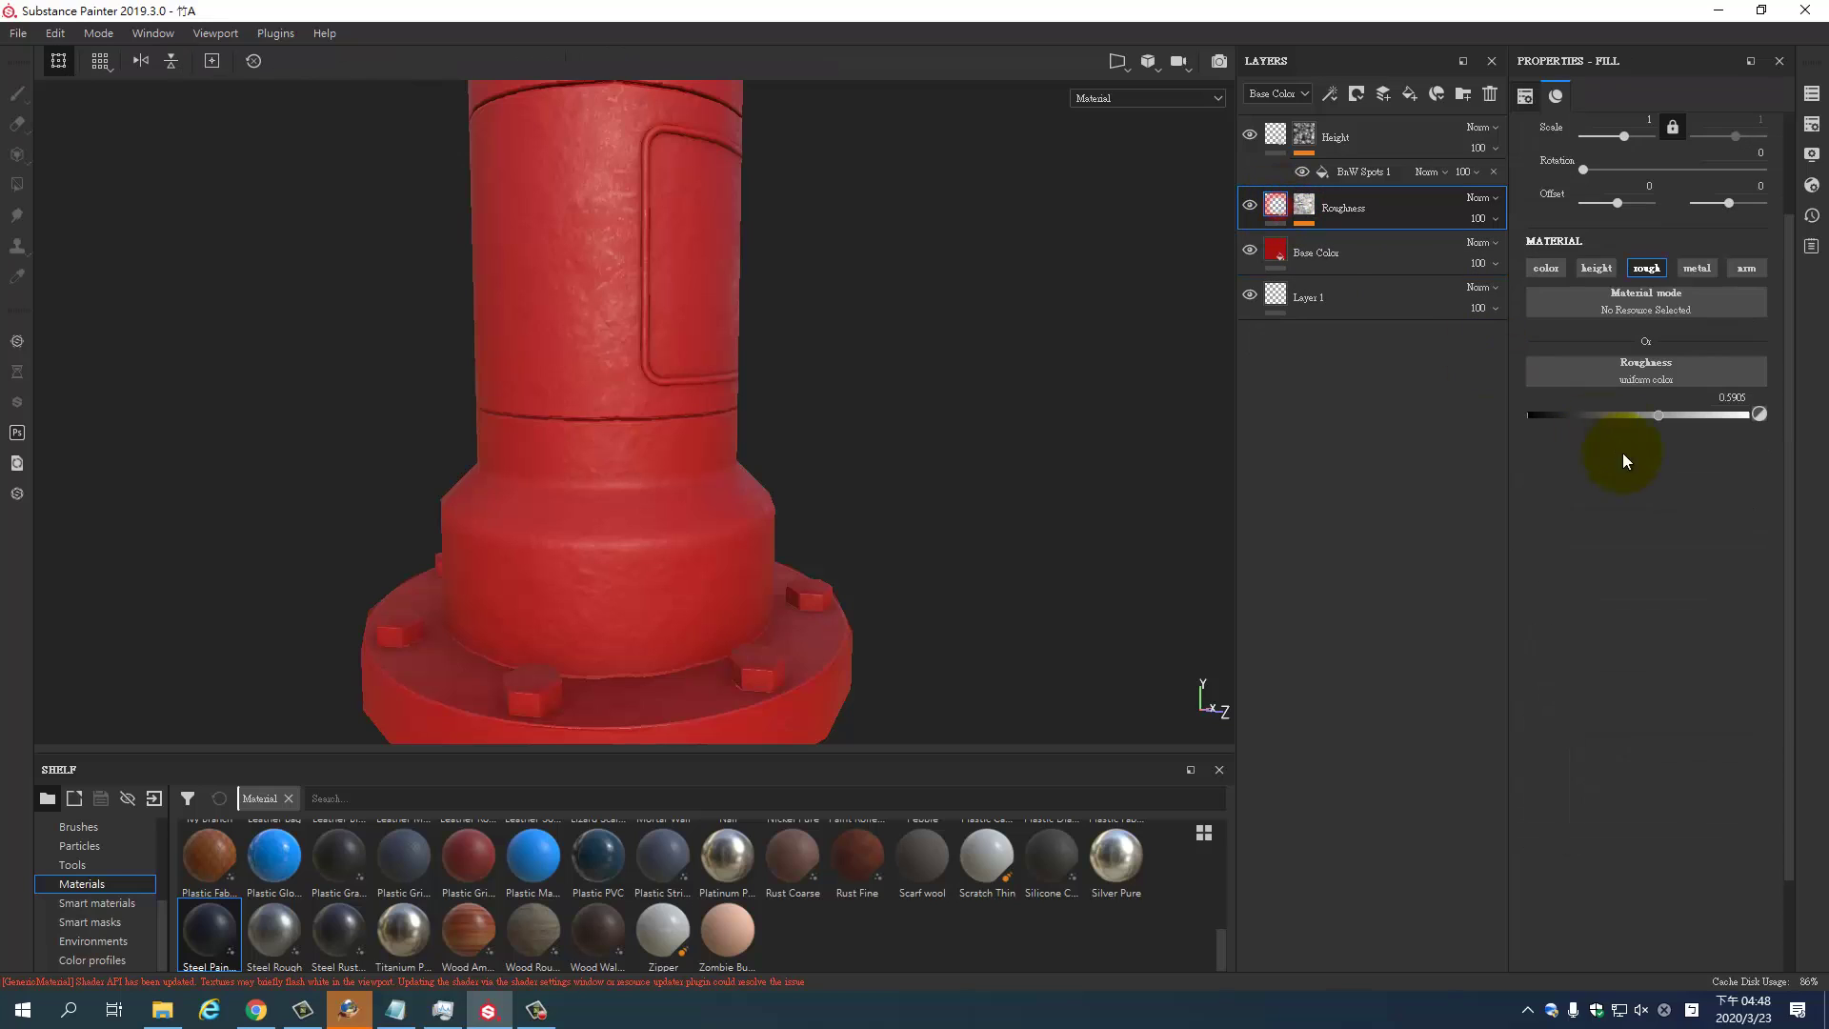
pyautogui.moveTo(1645, 417); pyautogui.dragTo(1641, 428)
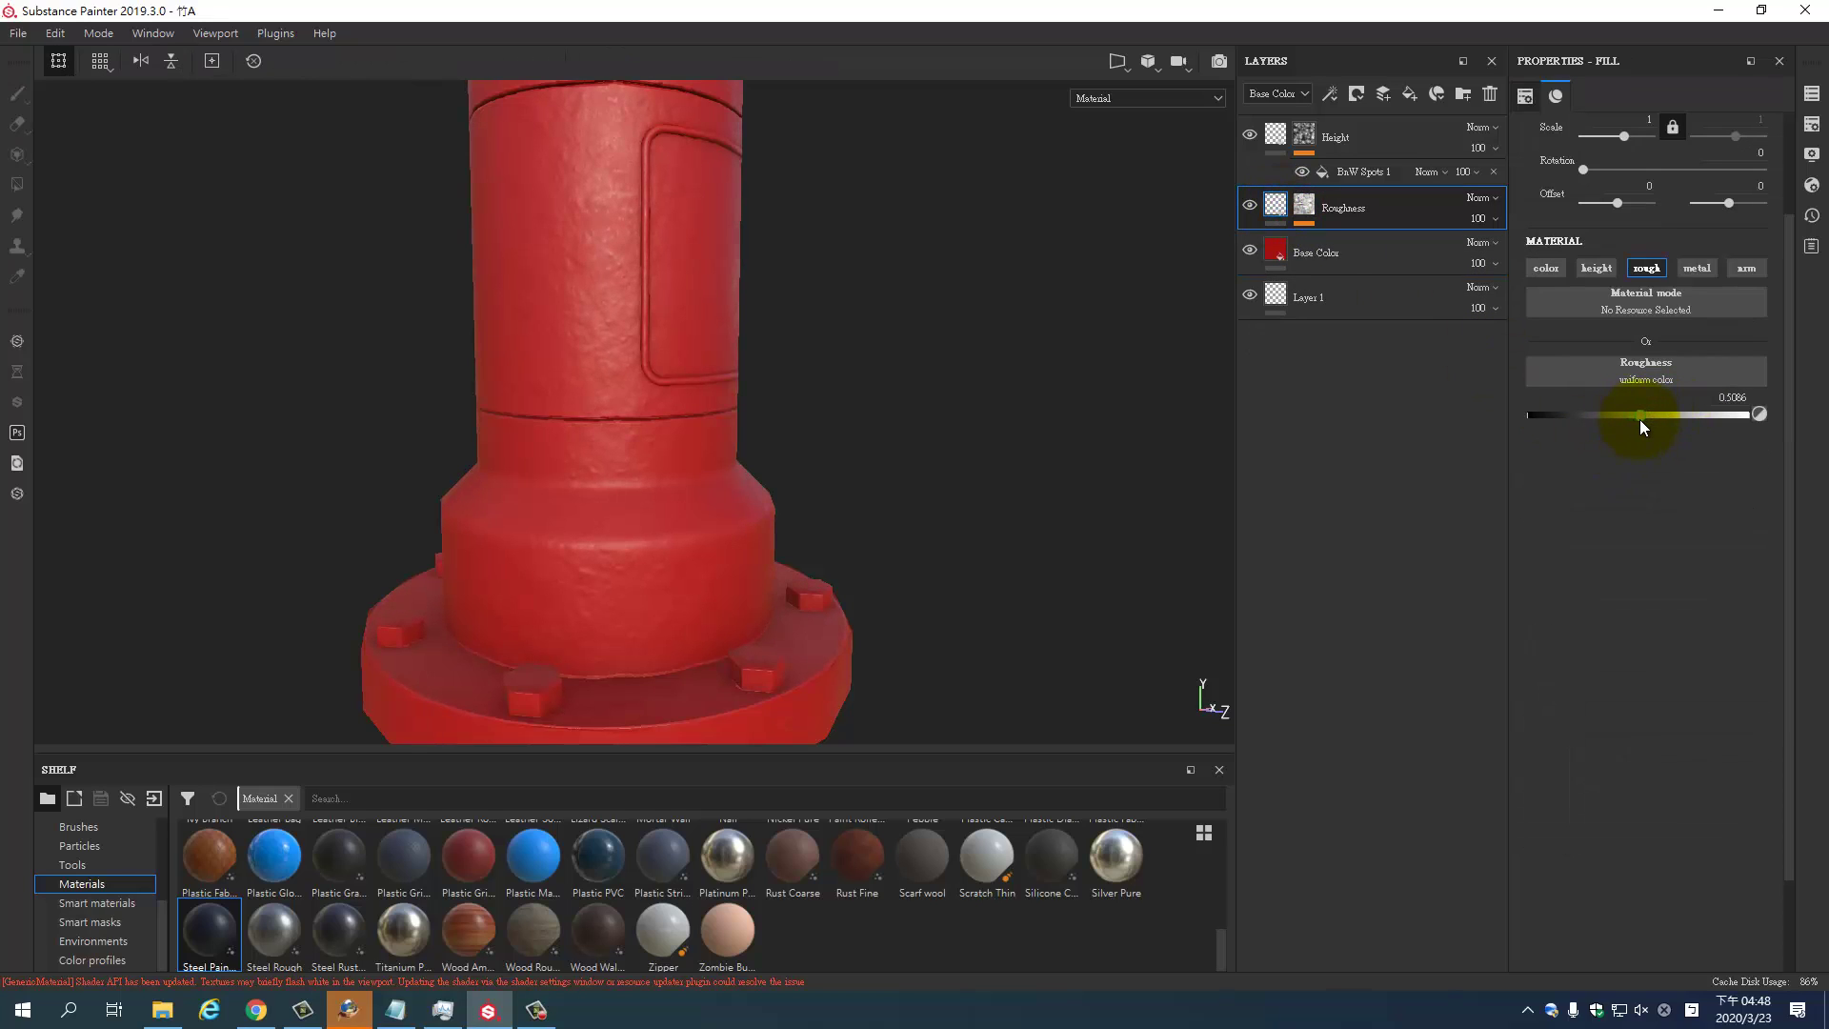
pyautogui.moveTo(1641, 427)
pyautogui.mouseDown()
pyautogui.moveTo(1667, 428)
pyautogui.moveTo(1586, 421)
pyautogui.mouseUp()
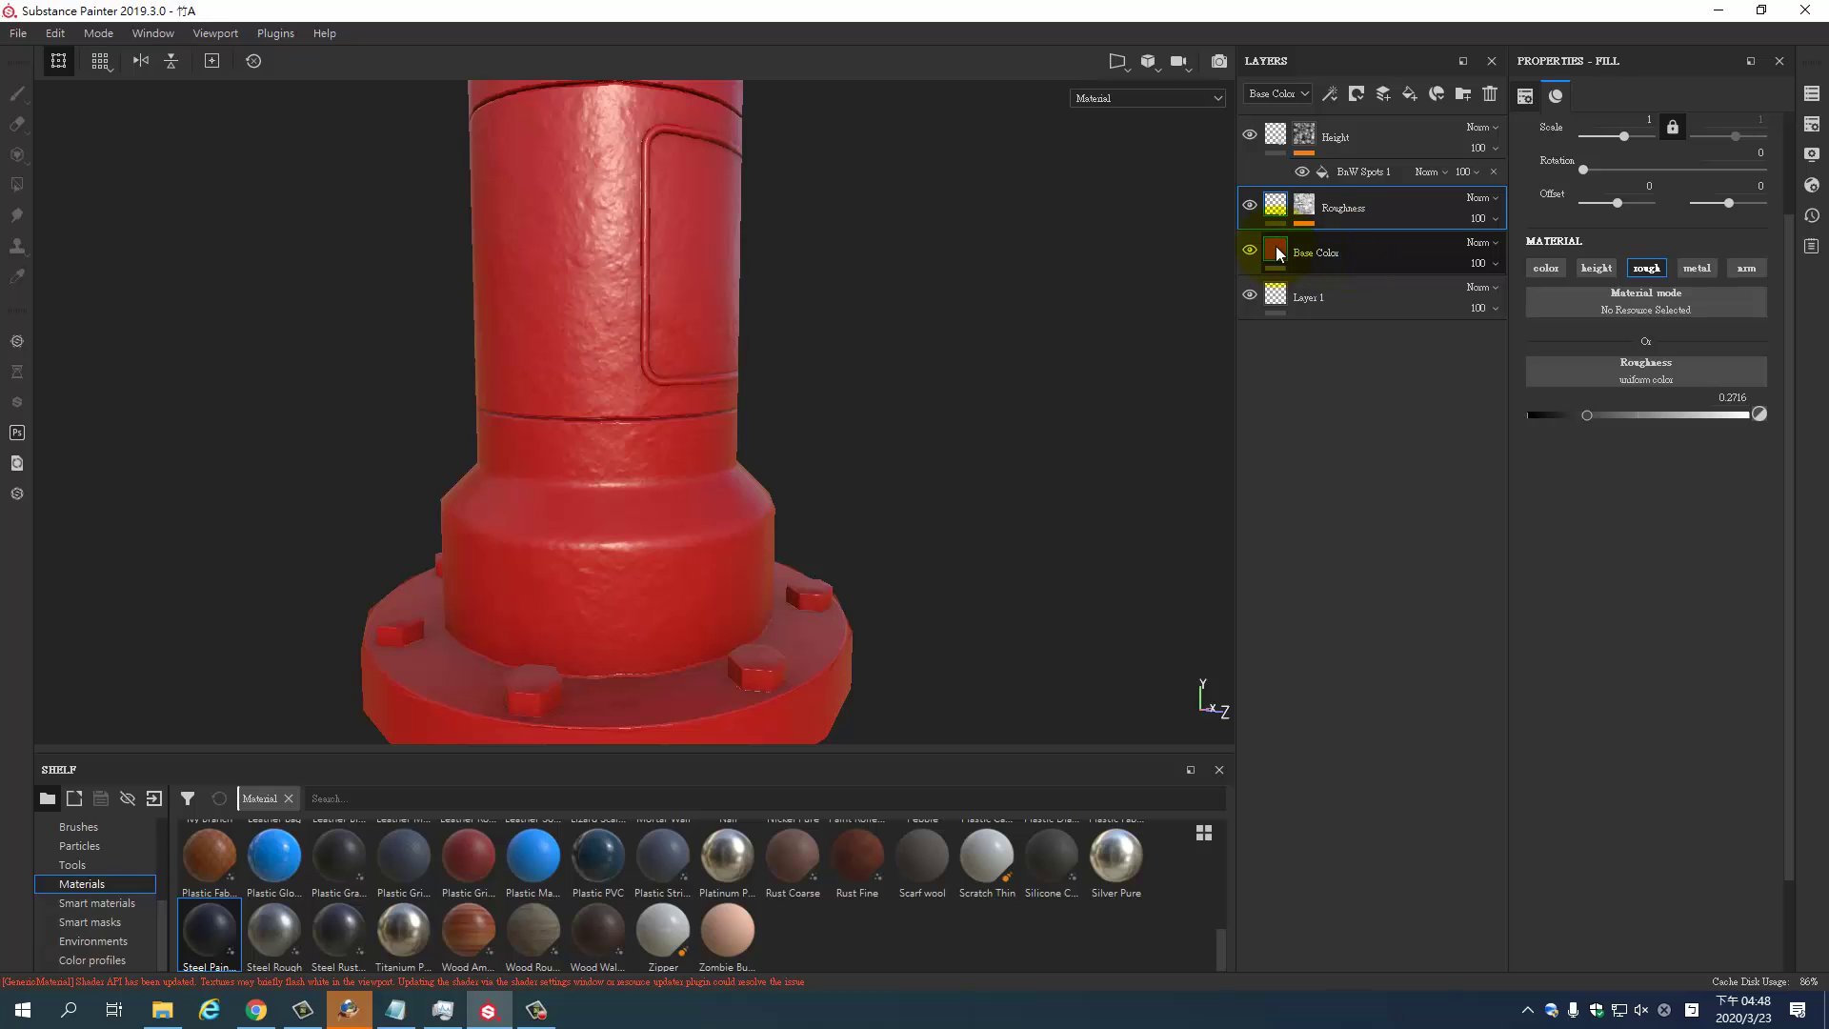
# Set the Roughness layer's roughness to about 0.35 and Base Color's roughness to 0.4353
pyautogui.click(1274, 252)
pyautogui.moveTo(1604, 487)
pyautogui.mouseDown()
pyautogui.moveTo(1677, 500)
pyautogui.moveTo(1651, 502)
pyautogui.mouseUp()
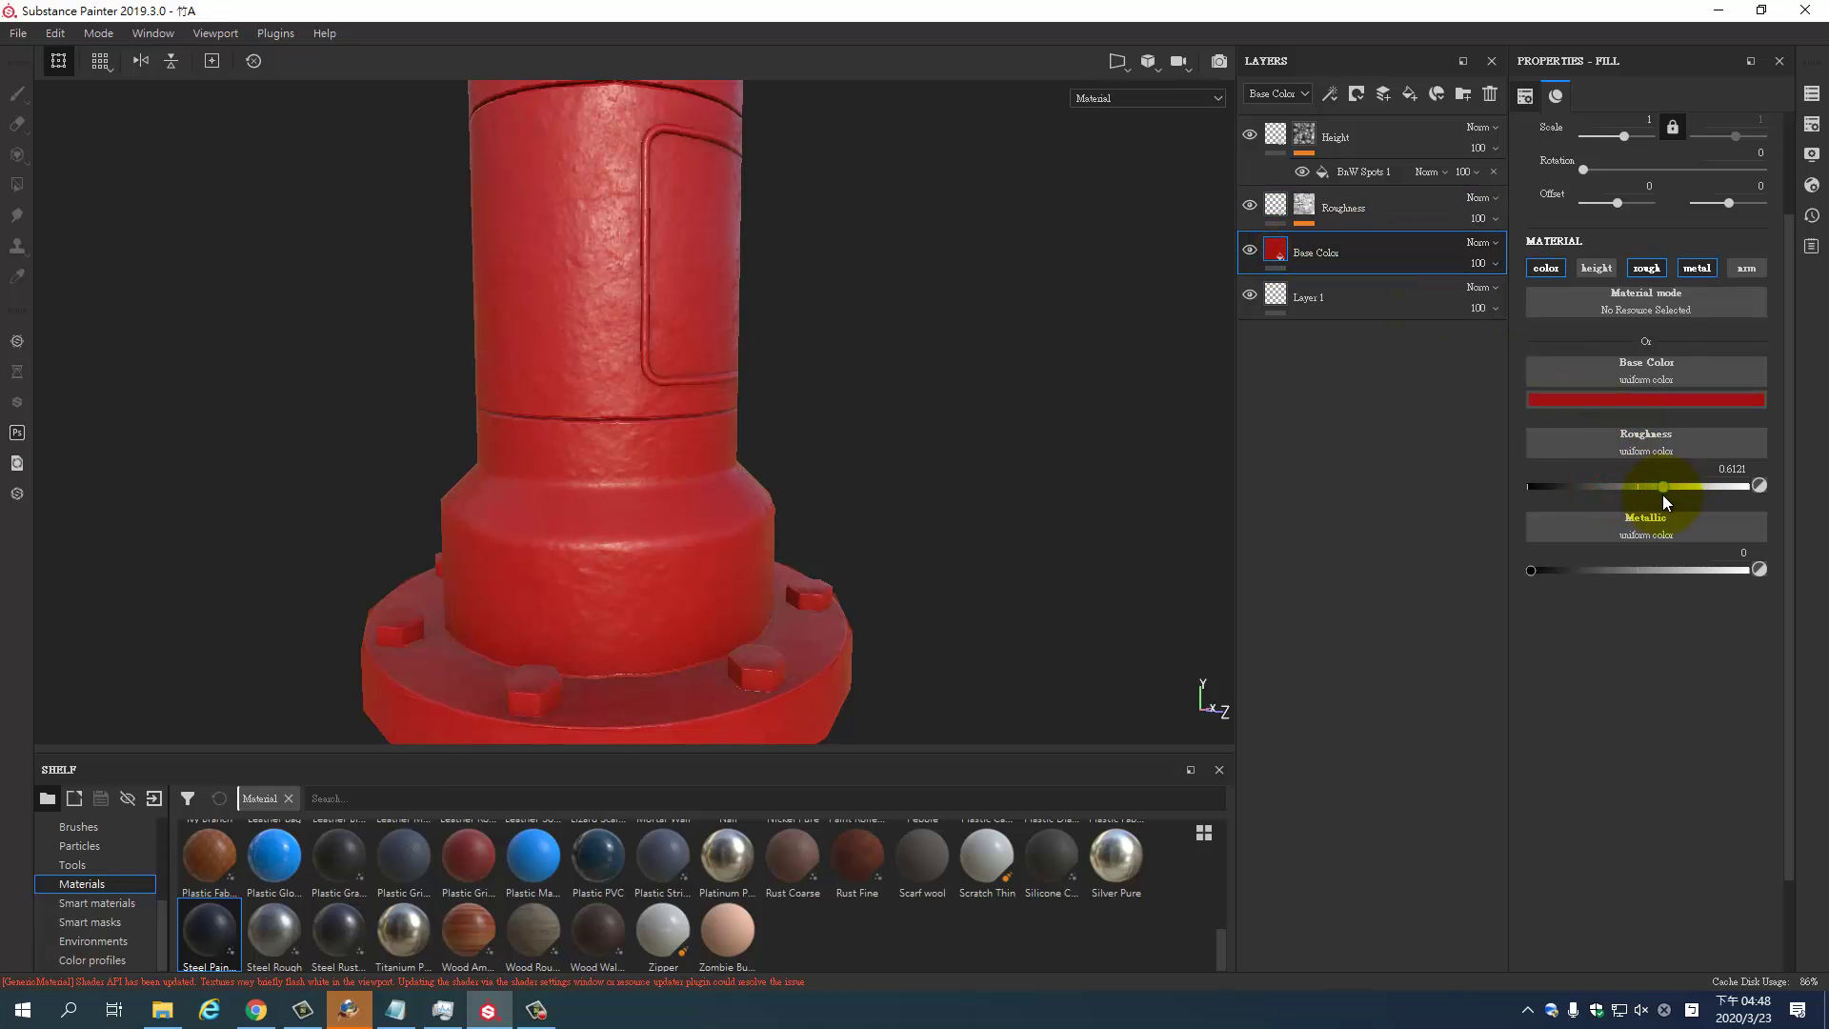
pyautogui.click(1291, 208)
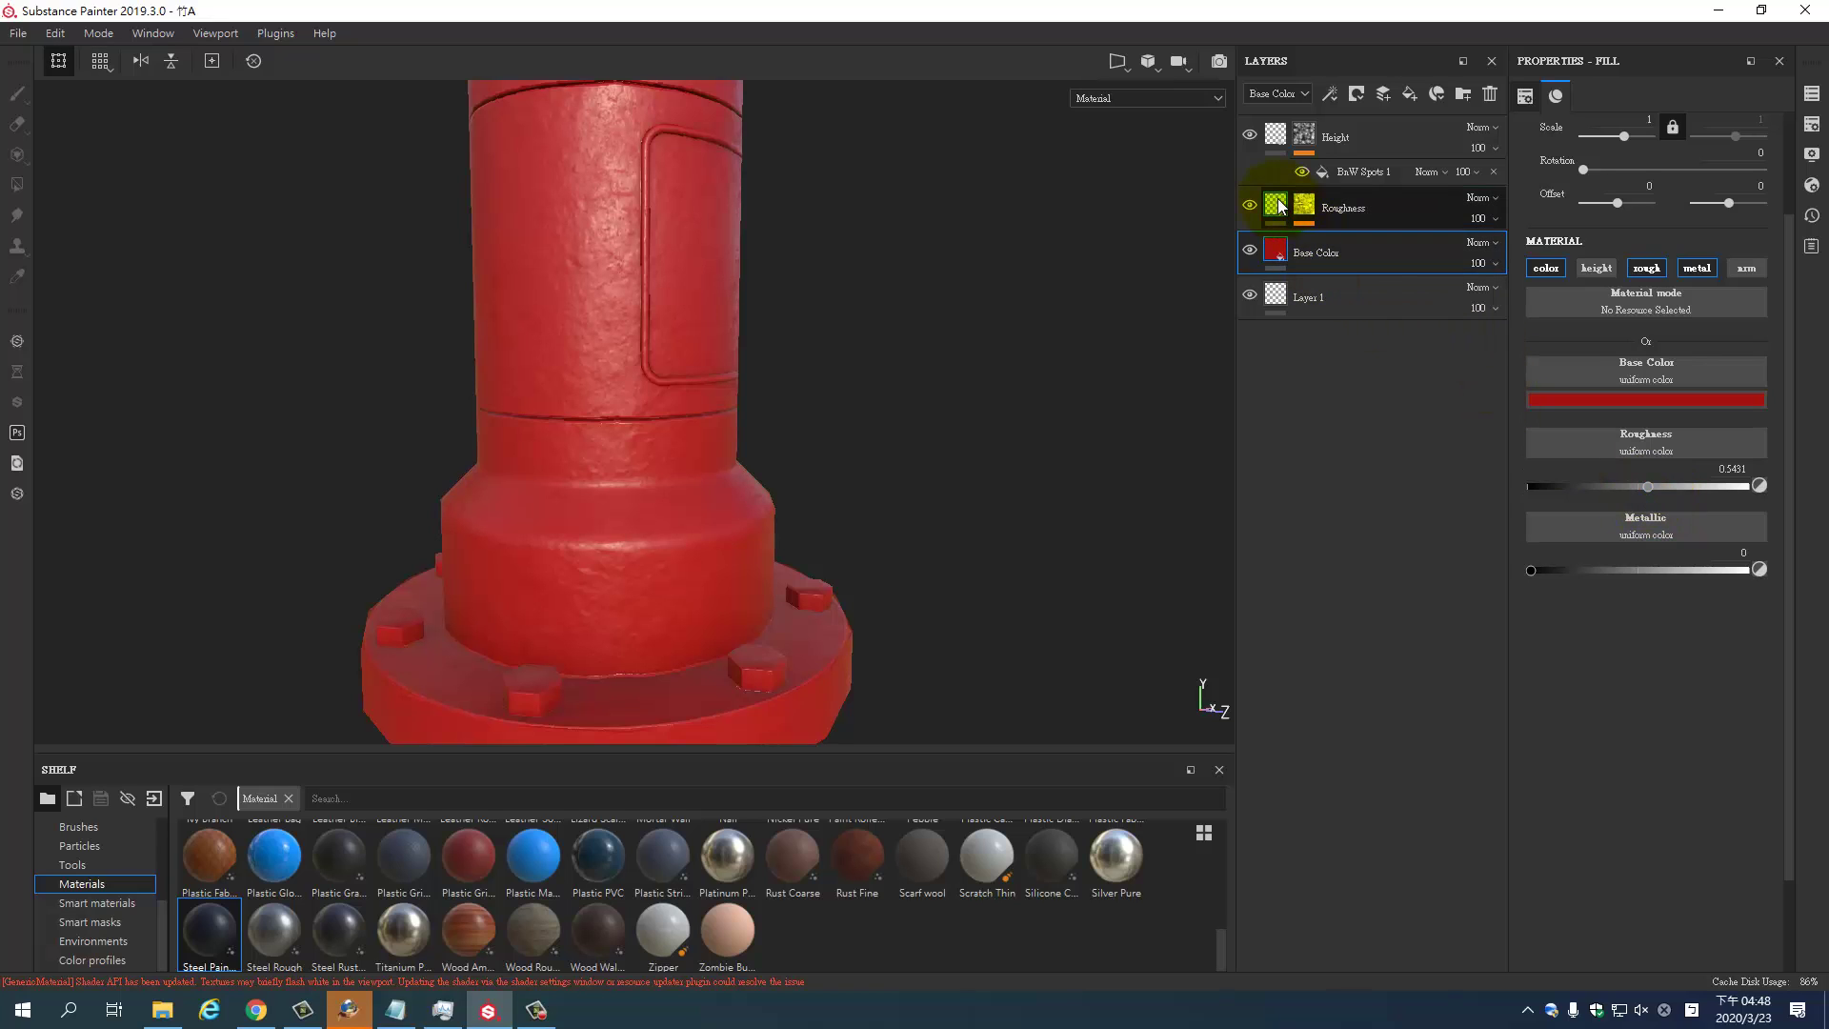
pyautogui.moveTo(1591, 426); pyautogui.dragTo(1597, 426)
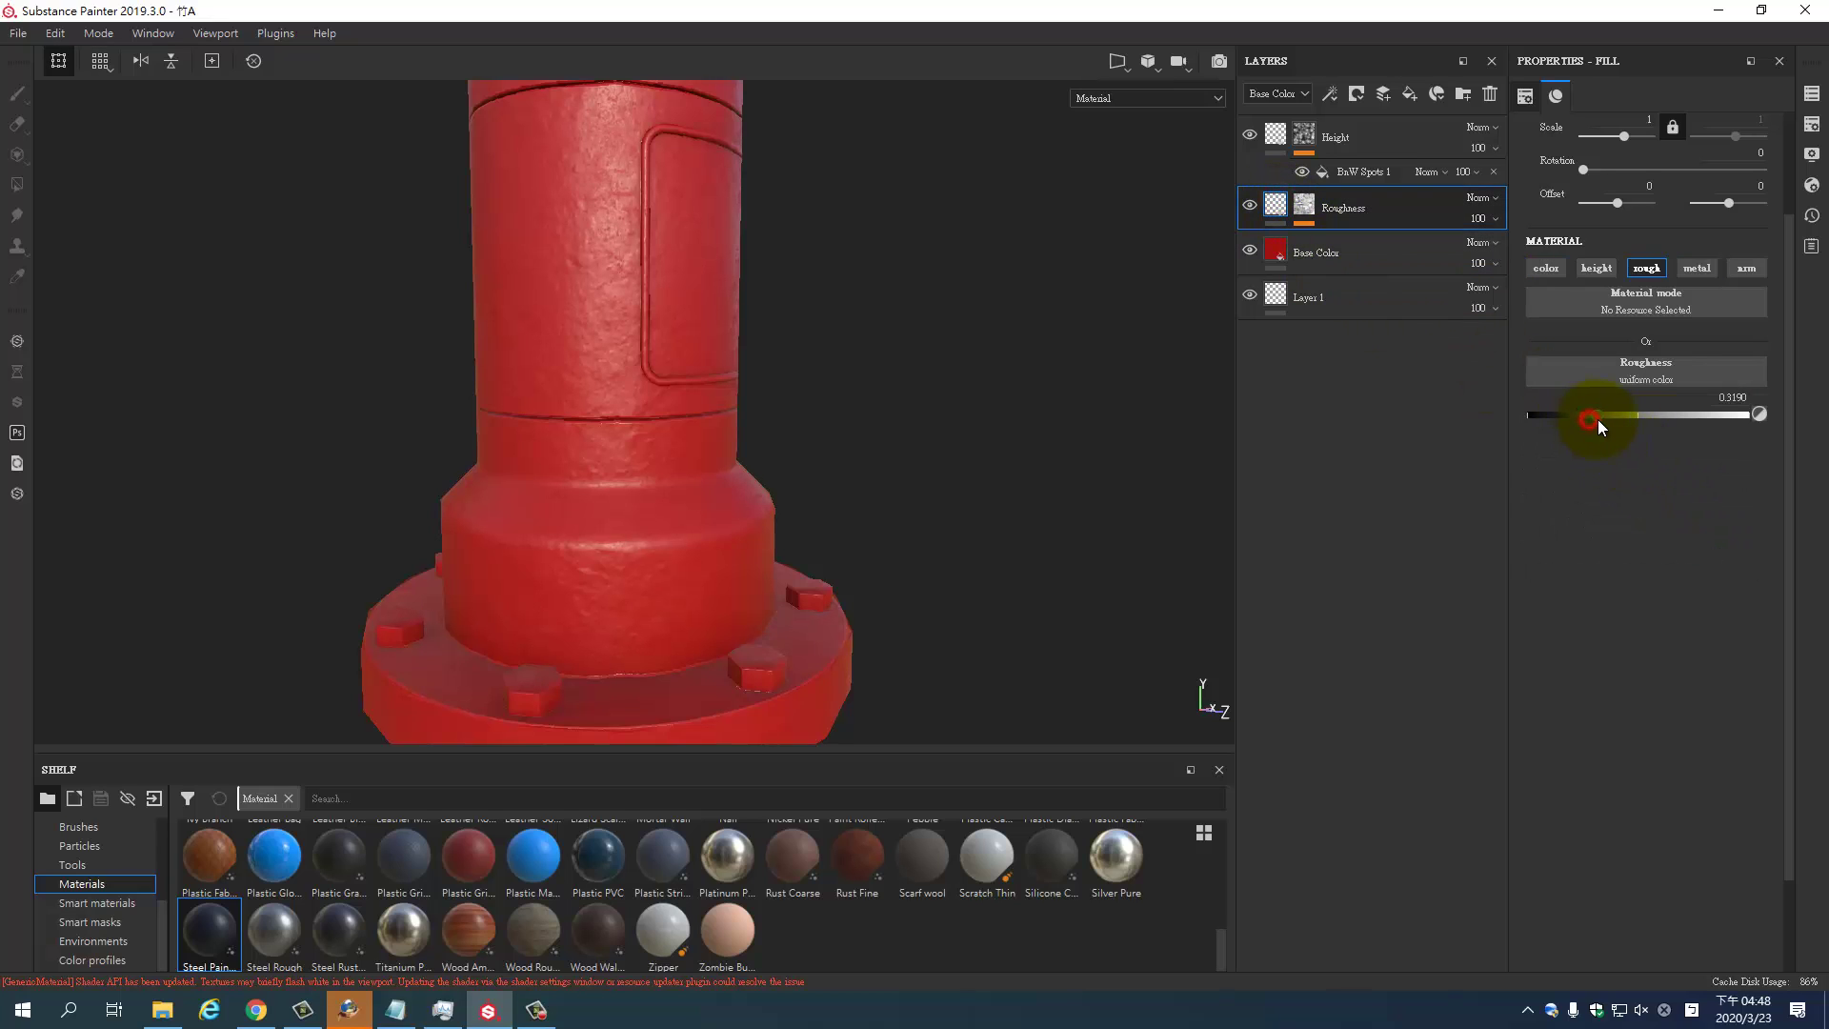
pyautogui.moveTo(1046, 362)
pyautogui.keyDown('alt'); pyautogui.mouseDown()
pyautogui.moveTo(1172, 343)
pyautogui.moveTo(1115, 327)
pyautogui.moveTo(1191, 319)
pyautogui.mouseUp(); pyautogui.keyUp('alt')
pyautogui.click(1263, 256)
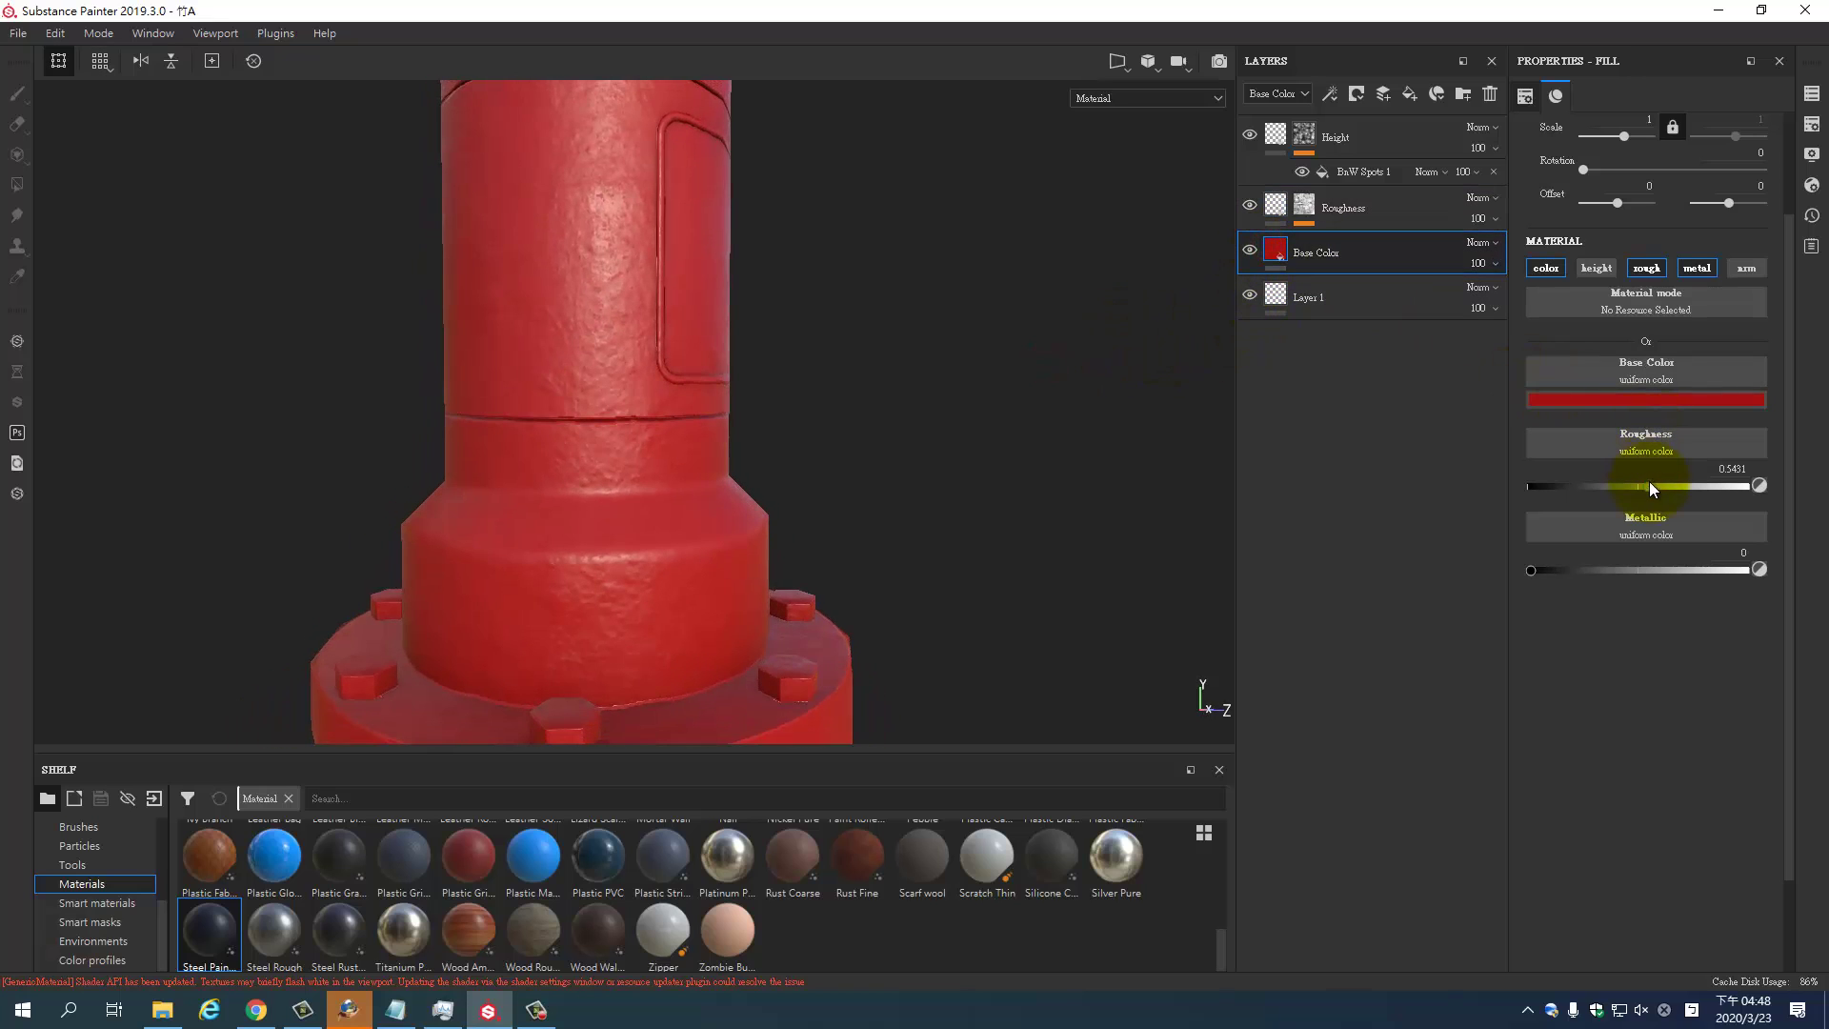
pyautogui.moveTo(1643, 488)
pyautogui.mouseDown()
pyautogui.moveTo(1586, 489)
pyautogui.moveTo(1667, 490)
pyautogui.moveTo(1597, 492)
pyautogui.moveTo(1628, 497)
pyautogui.mouseUp()
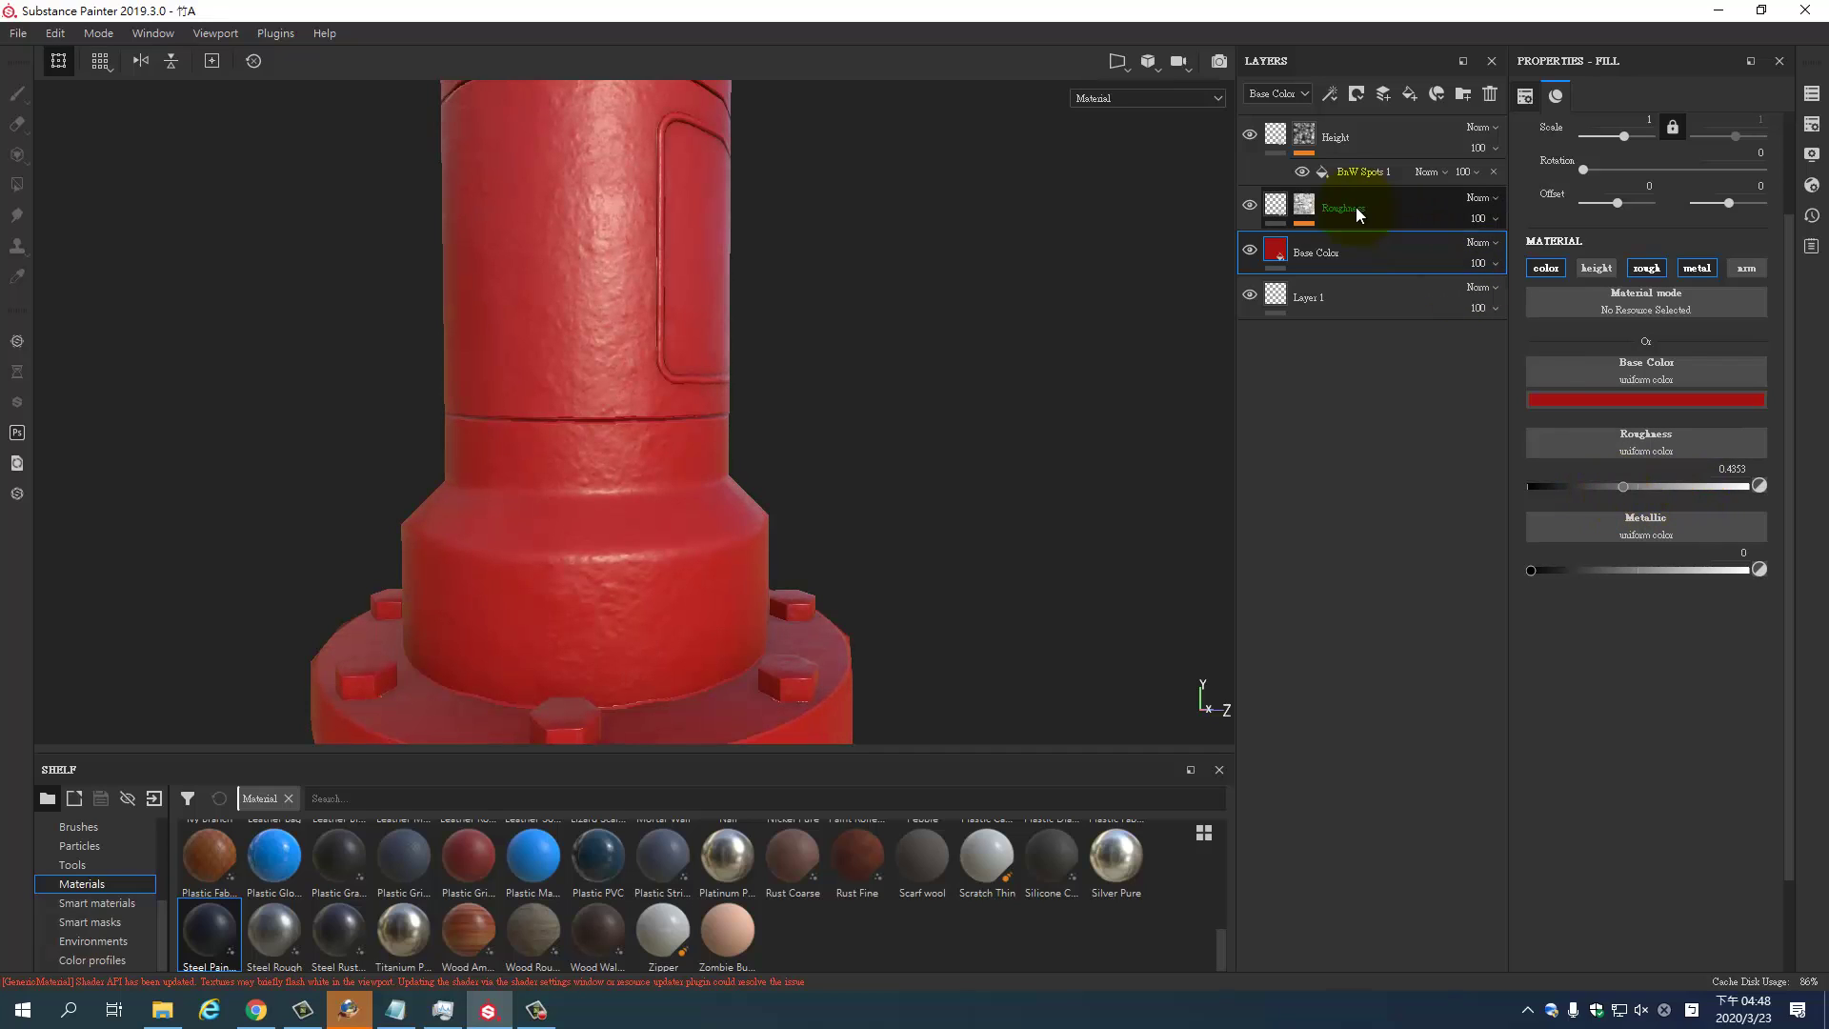
# Set the Roughness layer's roughness to 0.375
pyautogui.click(1279, 206)
pyautogui.moveTo(1593, 414)
pyautogui.mouseDown()
pyautogui.moveTo(1661, 413)
pyautogui.moveTo(1609, 416)
pyautogui.mouseUp()
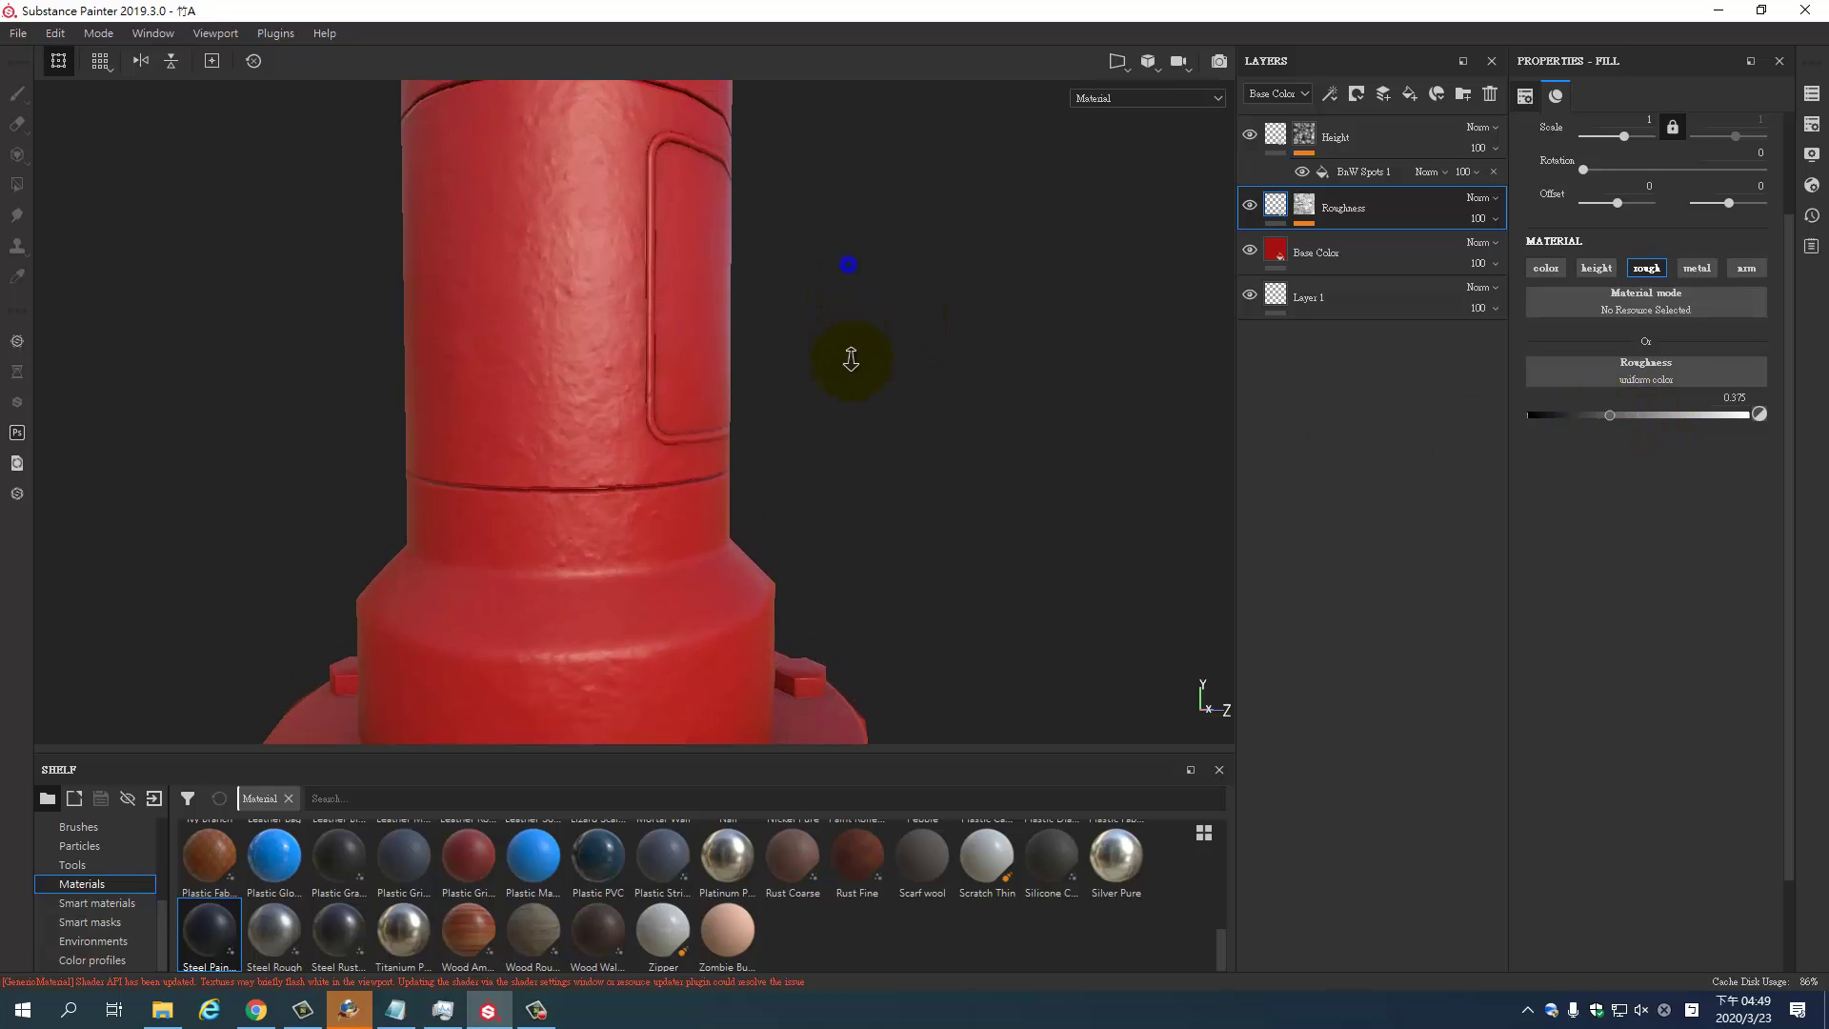
pyautogui.moveTo(845, 355)
pyautogui.keyDown('alt'); pyautogui.mouseDown()
pyautogui.moveTo(877, 322)
pyautogui.moveTo(877, 408)
pyautogui.moveTo(837, 273)
pyautogui.moveTo(902, 441)
pyautogui.moveTo(1226, 278)
pyautogui.mouseUp(); pyautogui.keyUp('alt')
# Lower the Base Color layer's roughness to about 0.23 for a glossier hydrant
pyautogui.click(1277, 249)
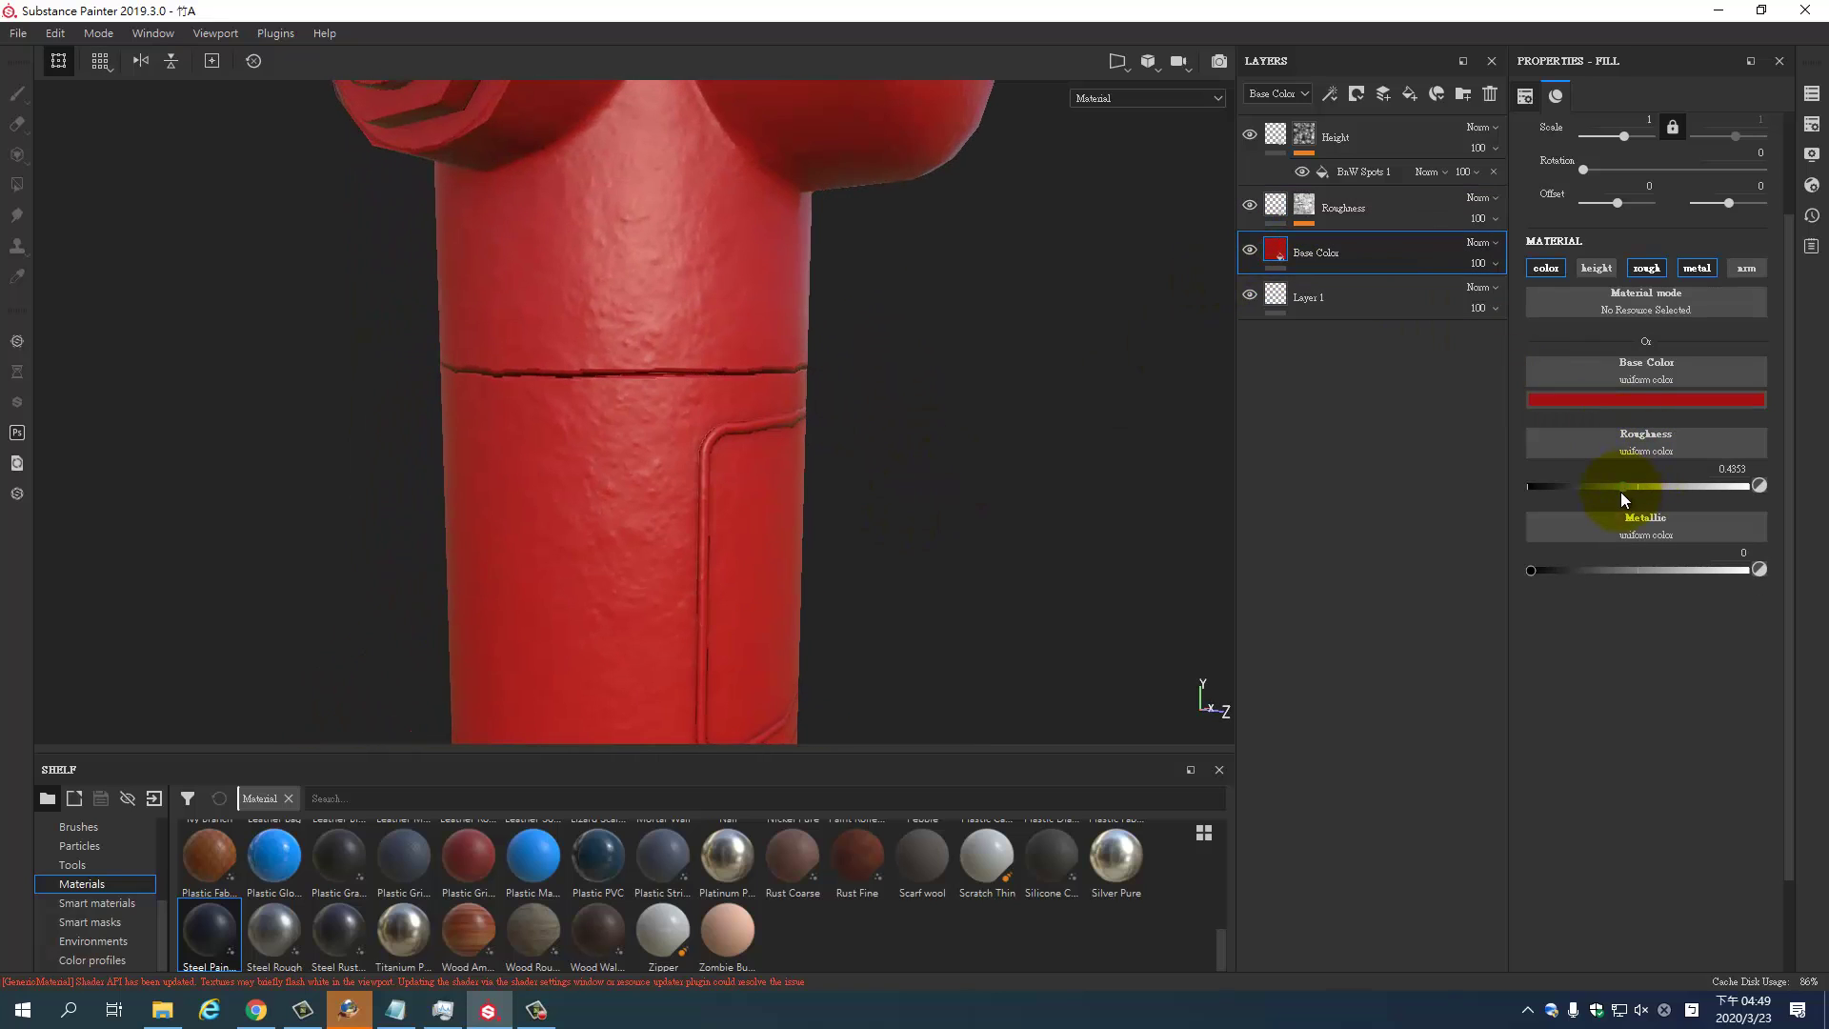
pyautogui.moveTo(1620, 488); pyautogui.dragTo(1579, 486)
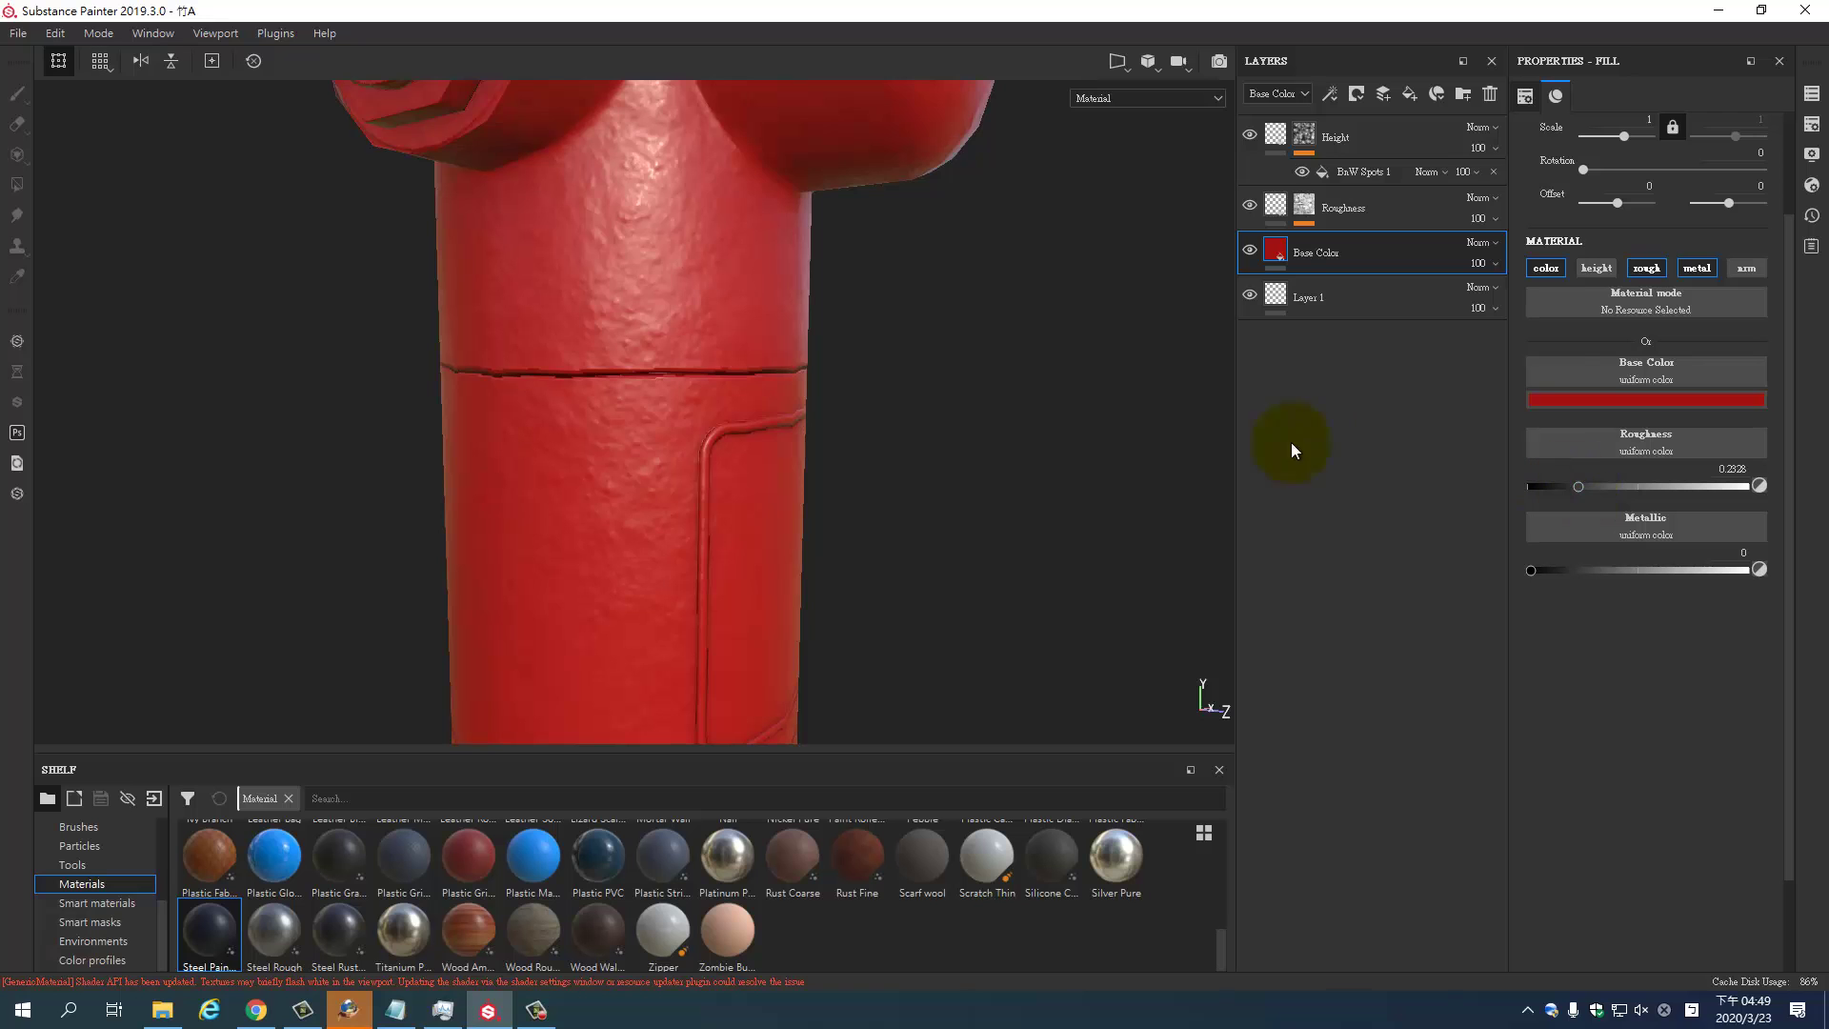
pyautogui.moveTo(1095, 420)
pyautogui.keyDown('alt'); pyautogui.mouseDown()
pyautogui.moveTo(951, 400)
pyautogui.moveTo(886, 311)
pyautogui.moveTo(942, 288)
pyautogui.moveTo(1095, 323)
pyautogui.moveTo(984, 363)
pyautogui.moveTo(938, 447)
pyautogui.mouseUp(); pyautogui.keyUp('alt')
pyautogui.keyDown('alt'); pyautogui.moveTo(937, 448); pyautogui.dragTo(940, 315, button='right'); pyautogui.keyUp('alt')
pyautogui.keyDown('alt'); pyautogui.moveTo(939, 314); pyautogui.dragTo(946, 334); pyautogui.keyUp('alt')
pyautogui.keyDown('alt'); pyautogui.moveTo(945, 334); pyautogui.dragTo(894, 512, button='right'); pyautogui.keyUp('alt')
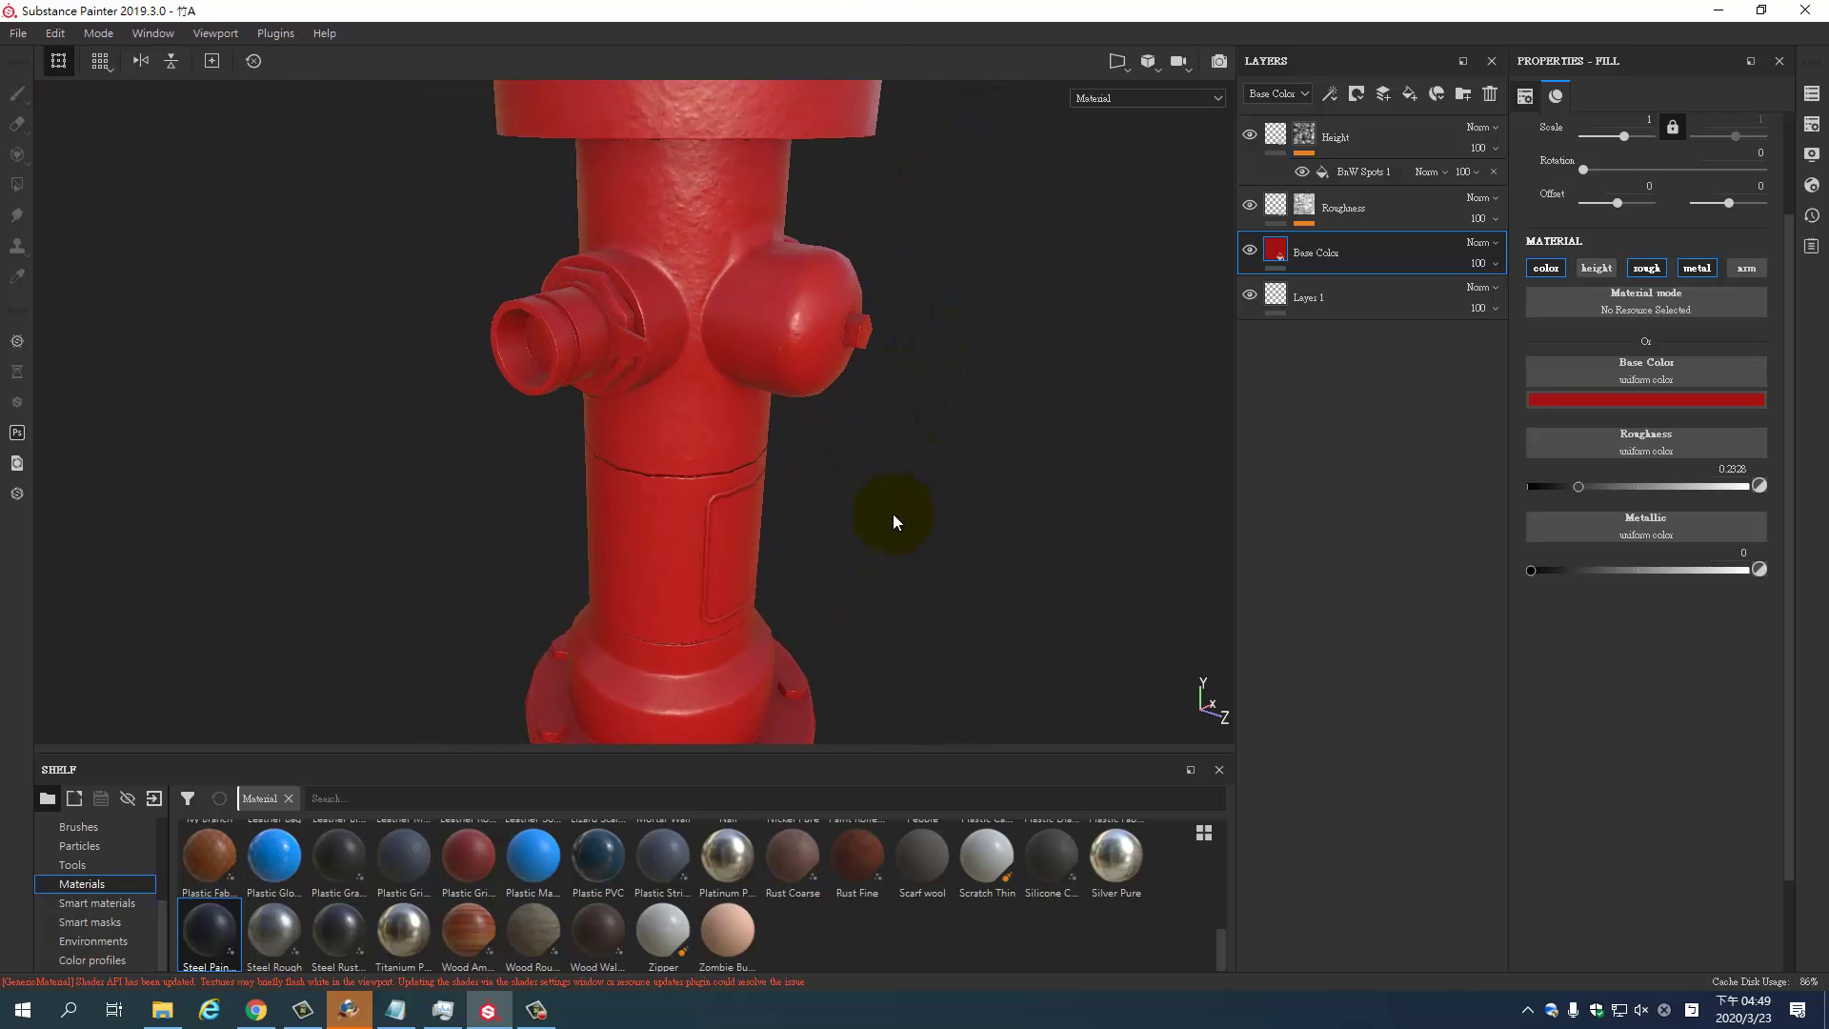
pyautogui.keyDown('alt'); pyautogui.moveTo(894, 512); pyautogui.dragTo(920, 482); pyautogui.keyUp('alt')
pyautogui.keyDown('alt'); pyautogui.moveTo(919, 481); pyautogui.dragTo(890, 518, button='right'); pyautogui.keyUp('alt')
pyautogui.keyDown('alt'); pyautogui.moveTo(890, 519); pyautogui.dragTo(1107, 386); pyautogui.keyUp('alt')
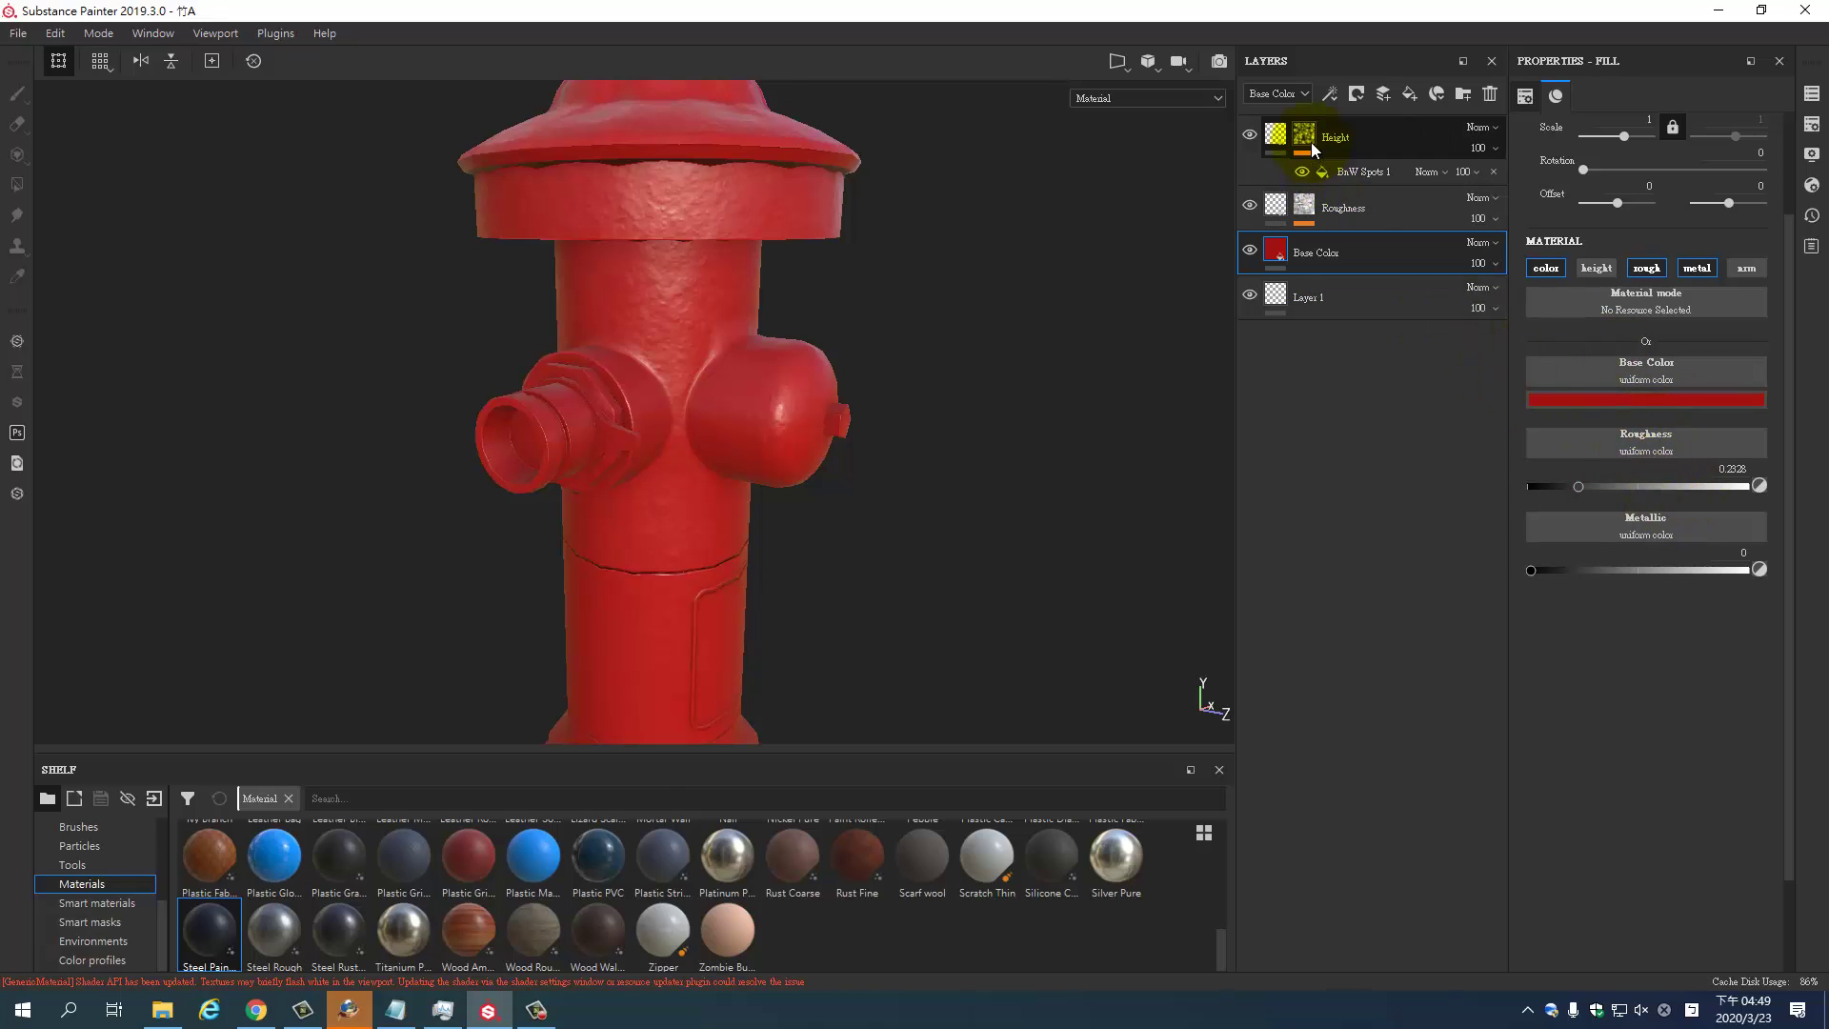
# Set the BnW Spots 1 noise Balance to 0.43 and Contrast to 0.22
pyautogui.click(1340, 174)
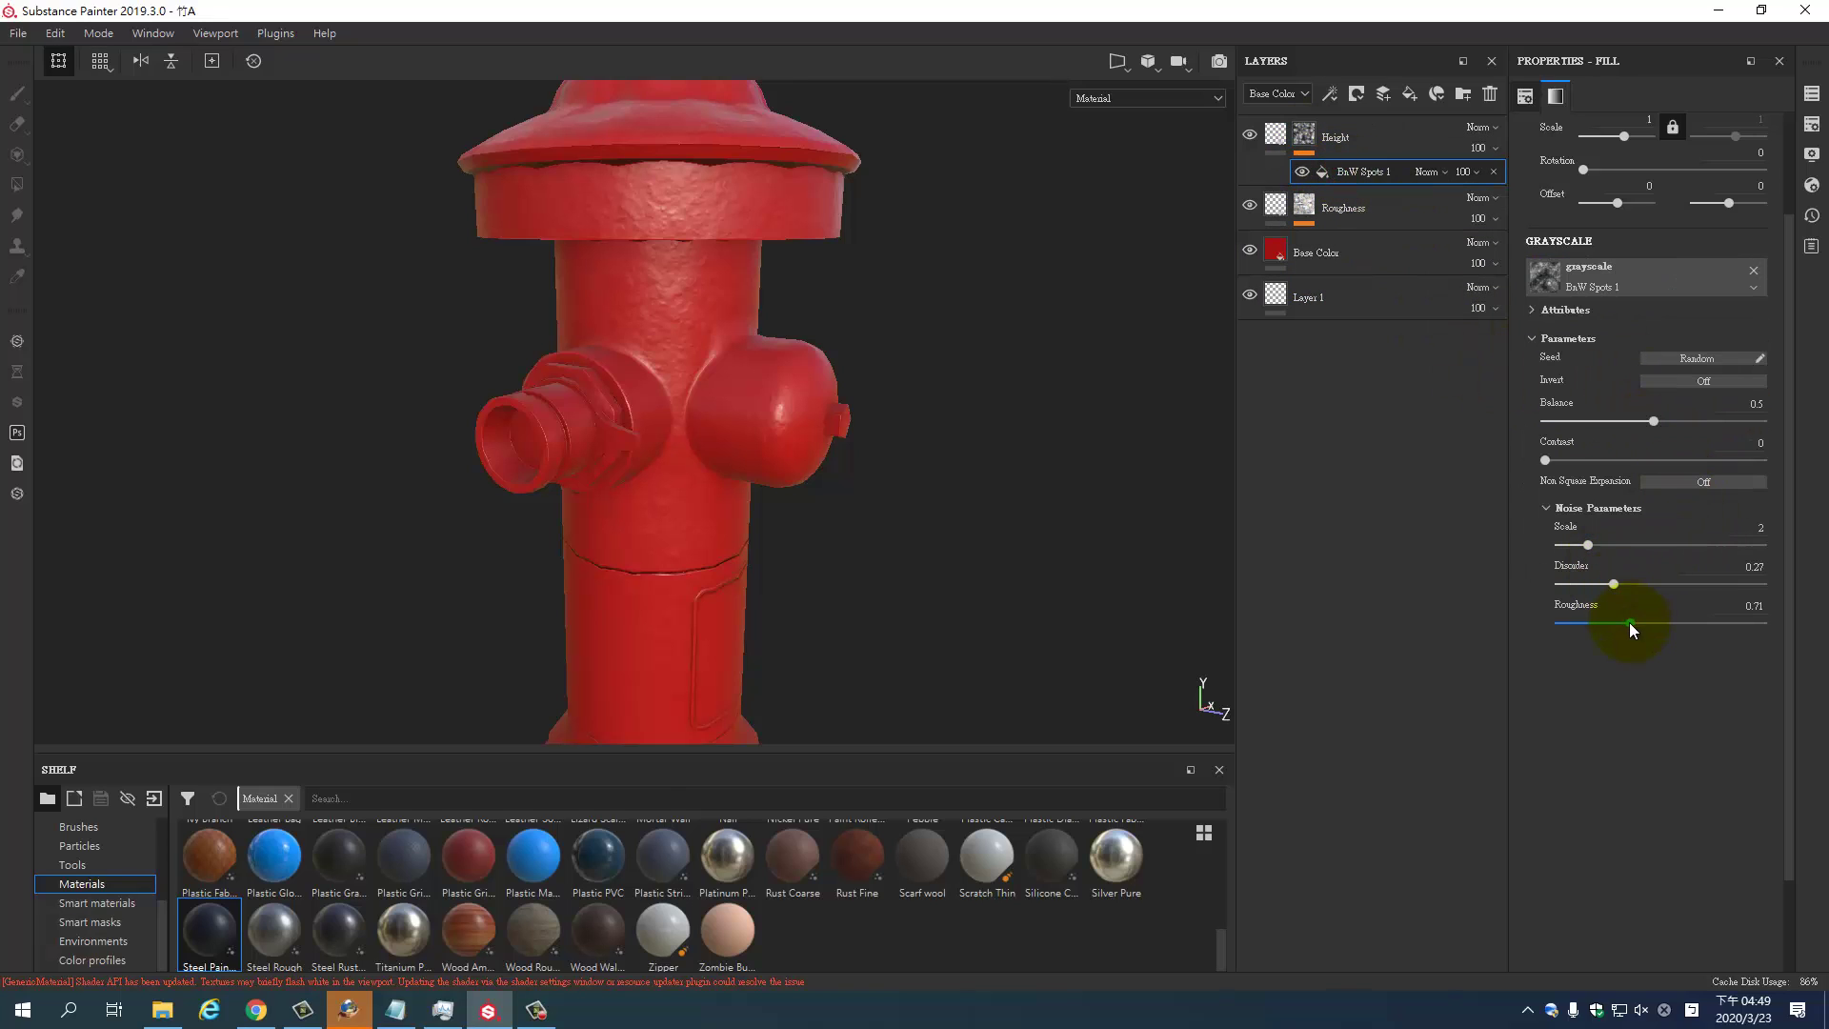
pyautogui.moveTo(1659, 419); pyautogui.dragTo(1599, 426)
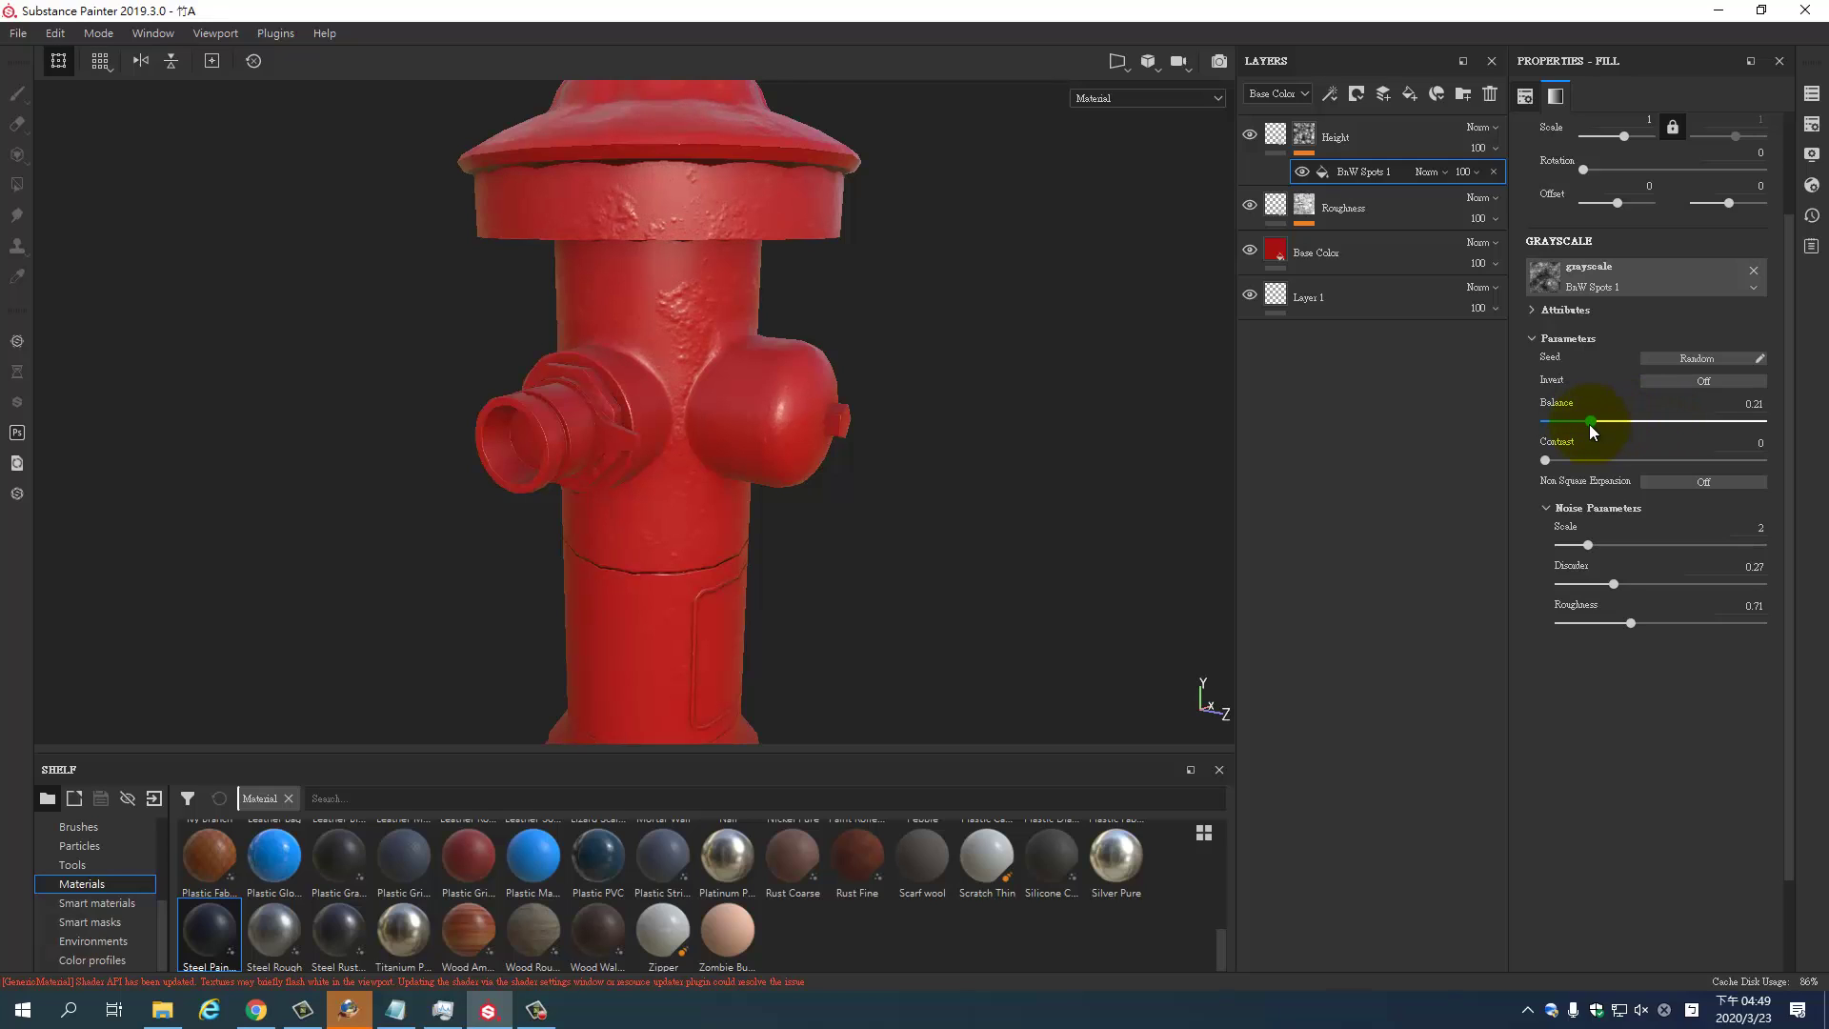
pyautogui.moveTo(1598, 425)
pyautogui.mouseDown()
pyautogui.moveTo(1651, 427)
pyautogui.moveTo(1597, 426)
pyautogui.moveTo(1639, 419)
pyautogui.mouseUp()
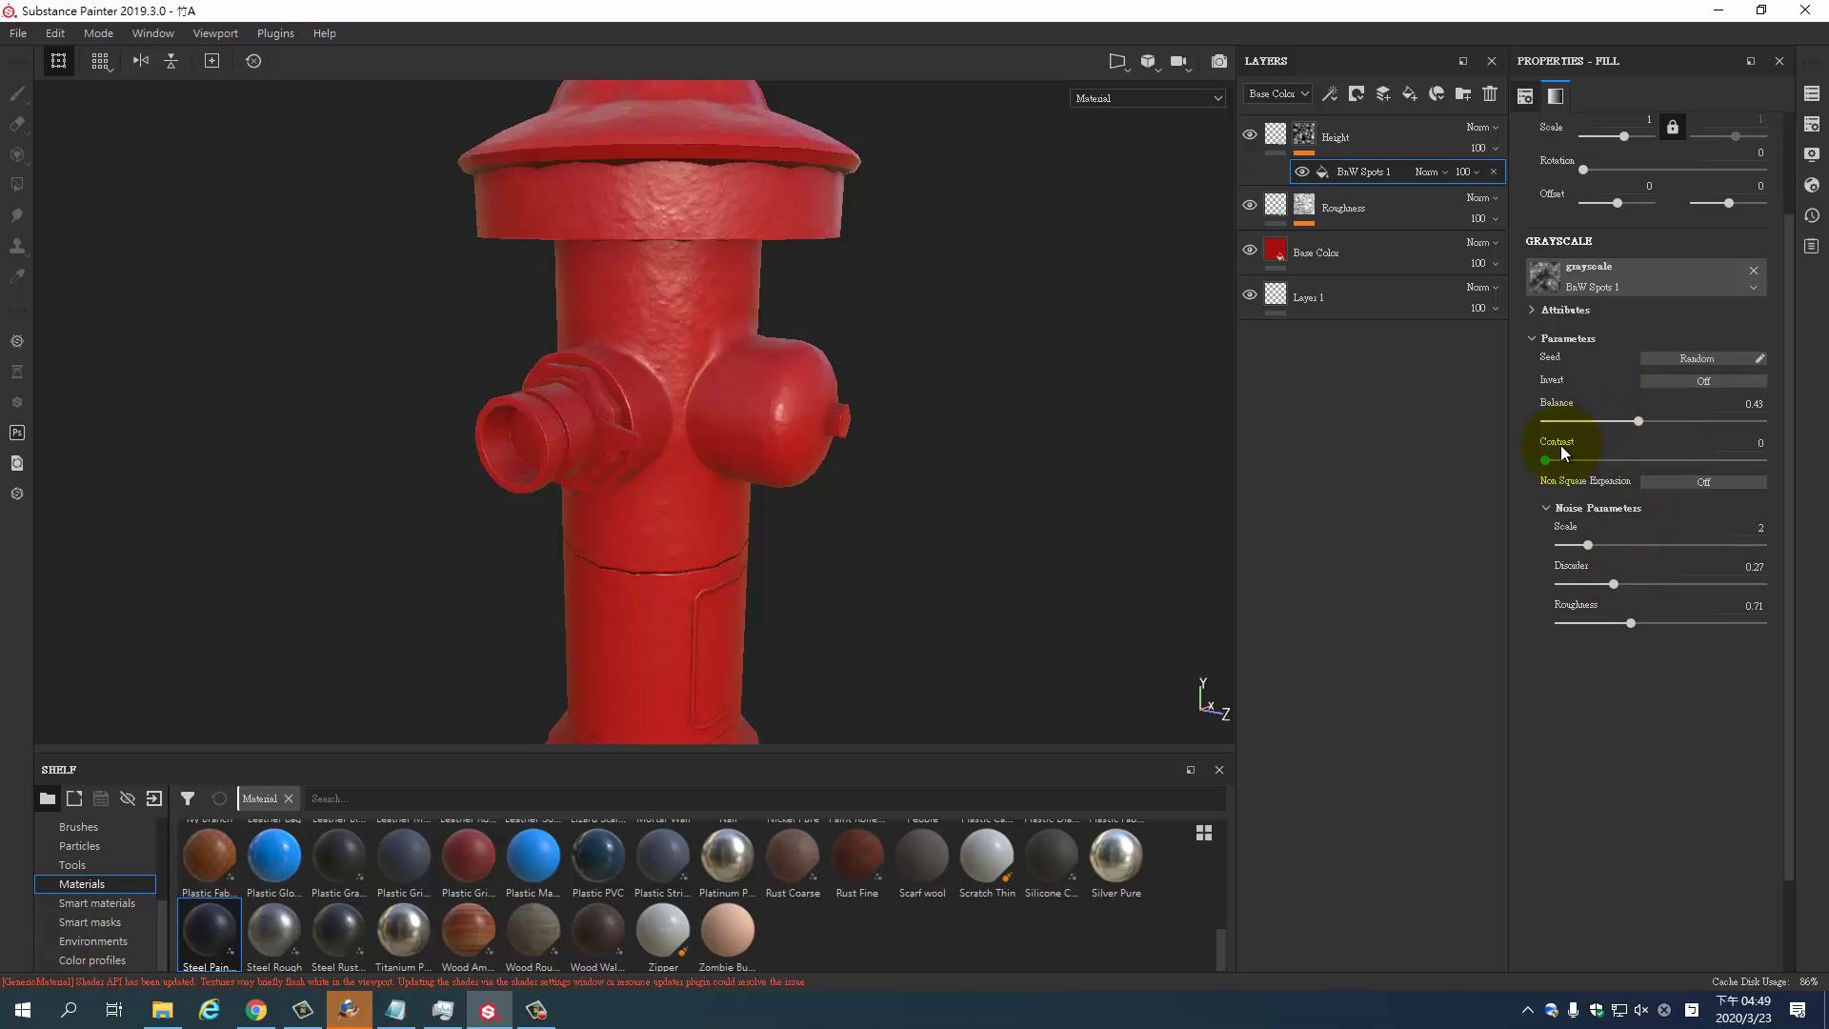
pyautogui.moveTo(1549, 460); pyautogui.dragTo(1593, 461)
# Test noise inversion, leave Invert off, and set the noise Roughness to 0.7
pyautogui.click(1667, 381)
pyautogui.click(1700, 381)
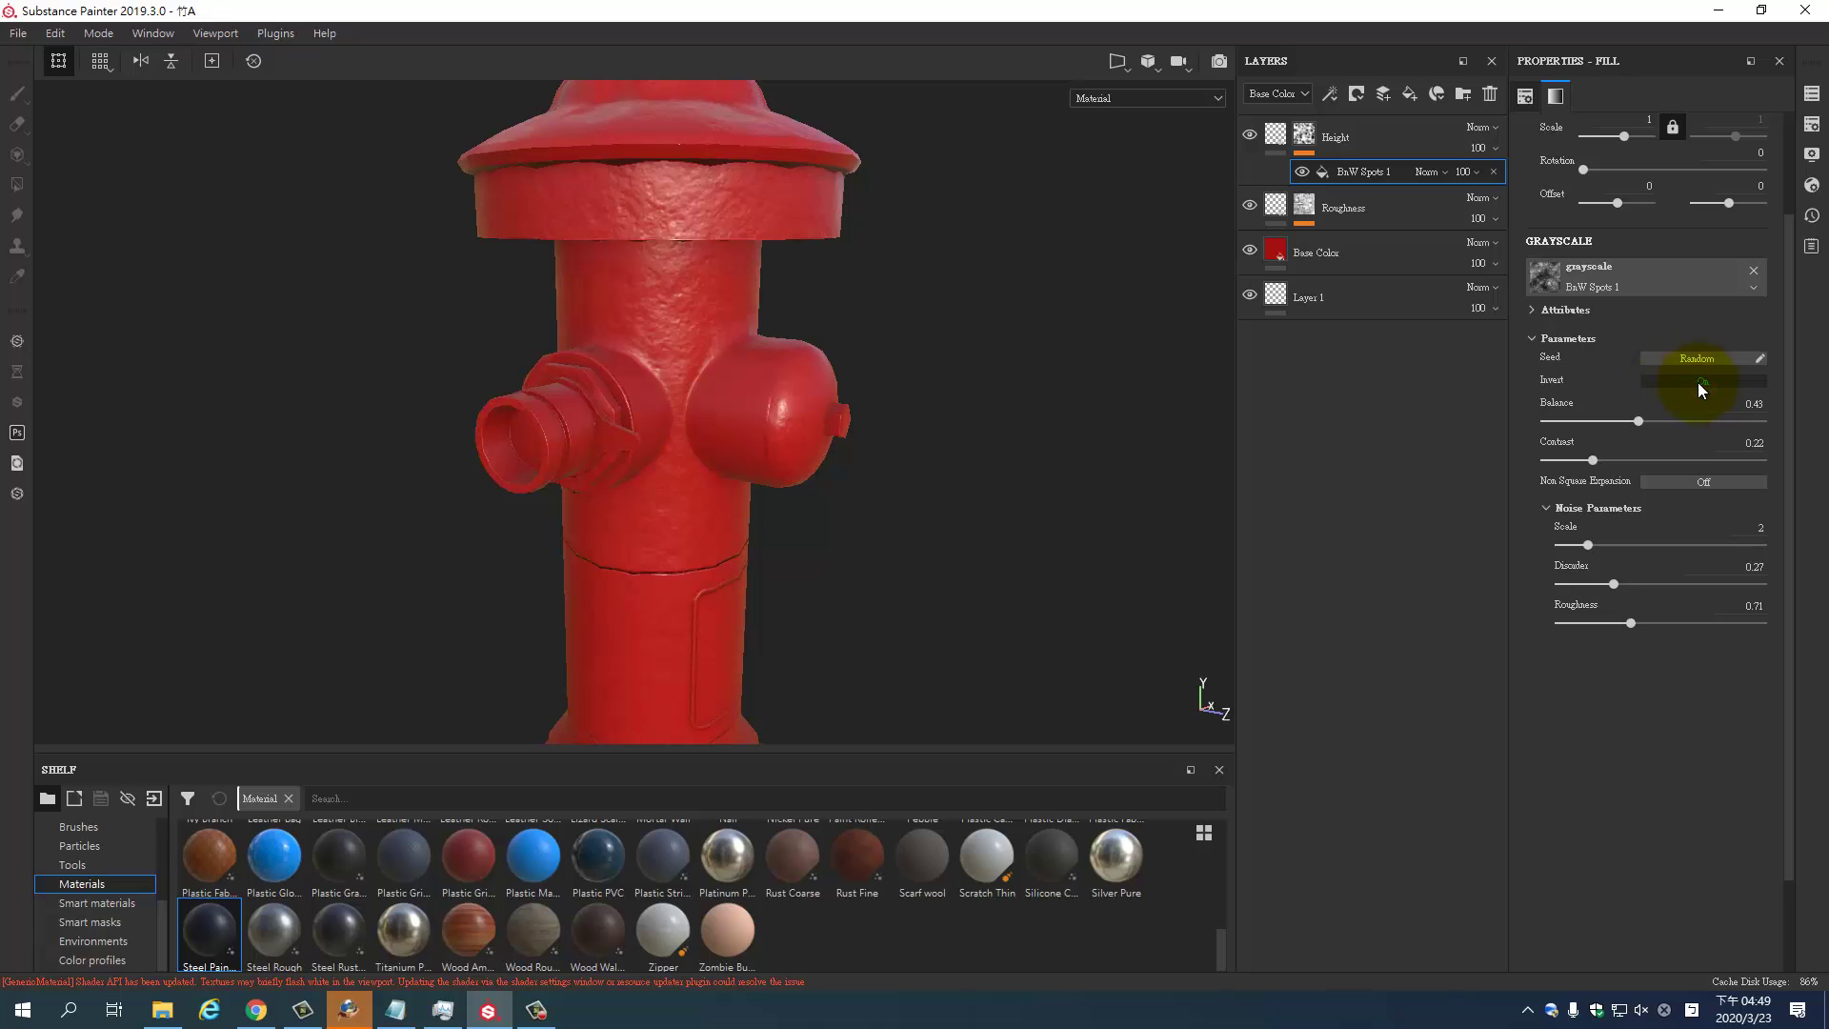
pyautogui.click(1697, 381)
pyautogui.click(1696, 381)
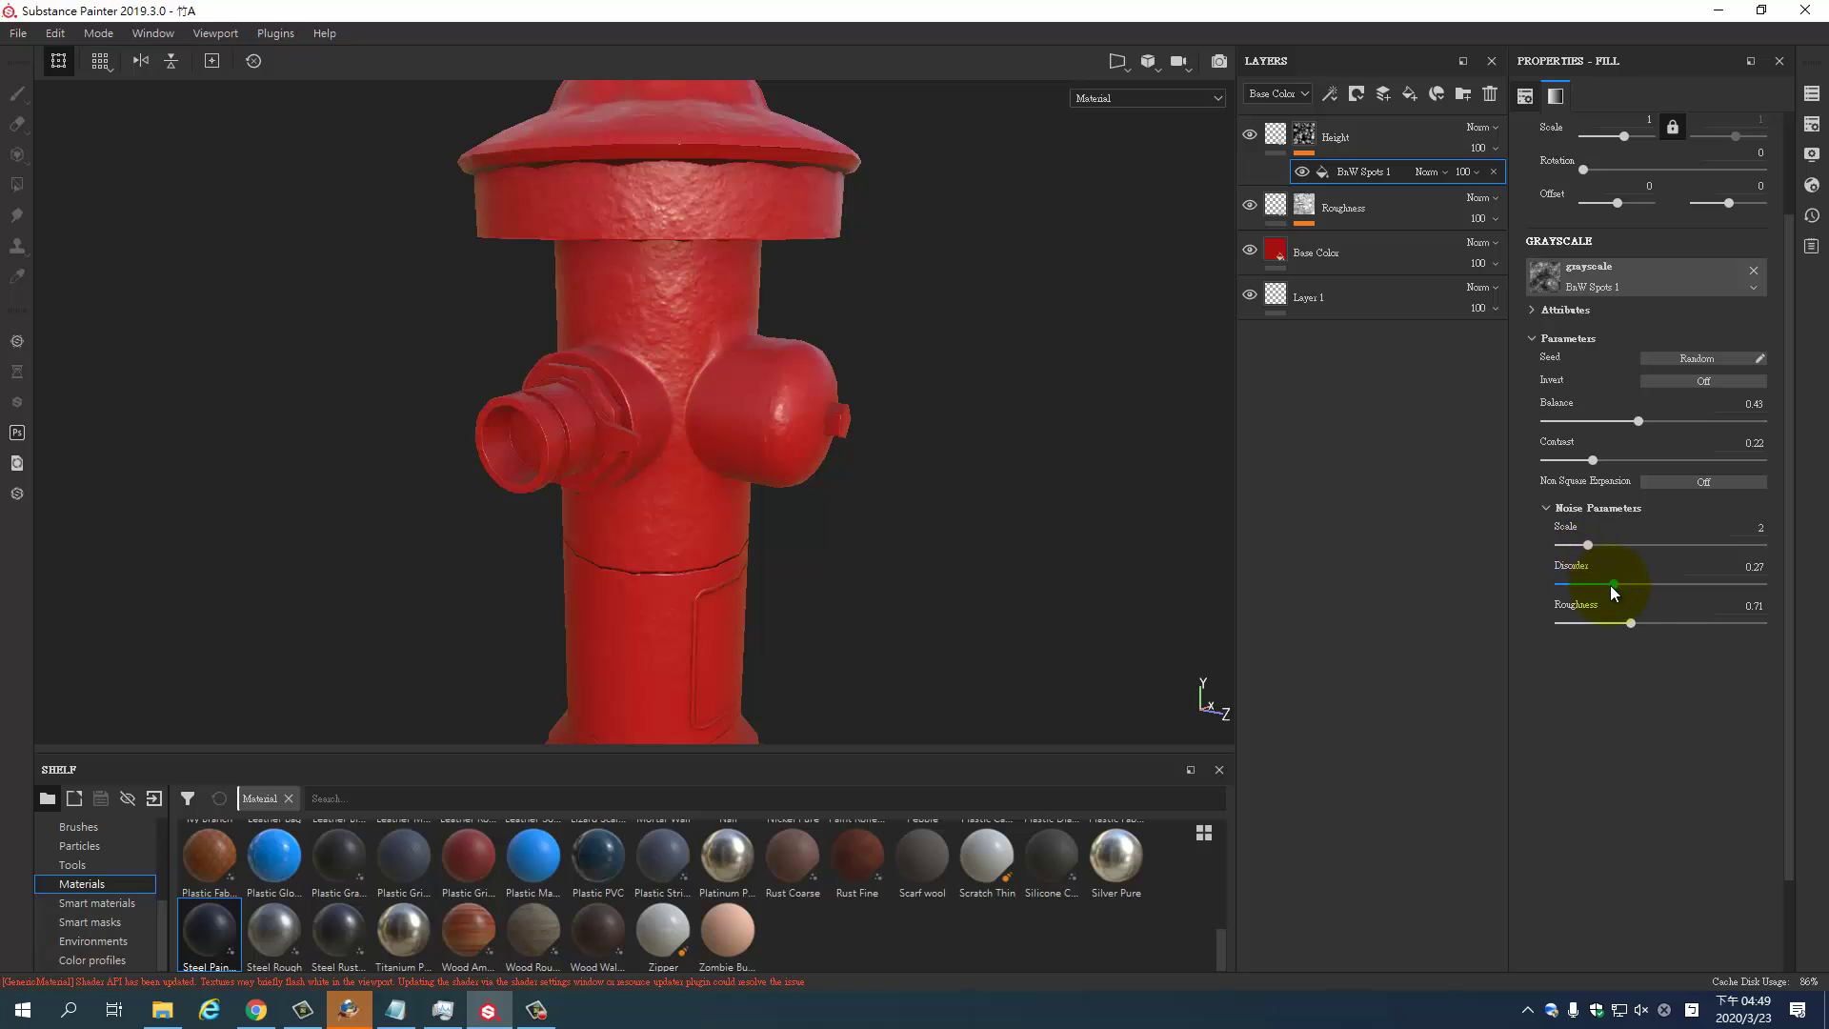
pyautogui.moveTo(1627, 620); pyautogui.dragTo(1629, 621)
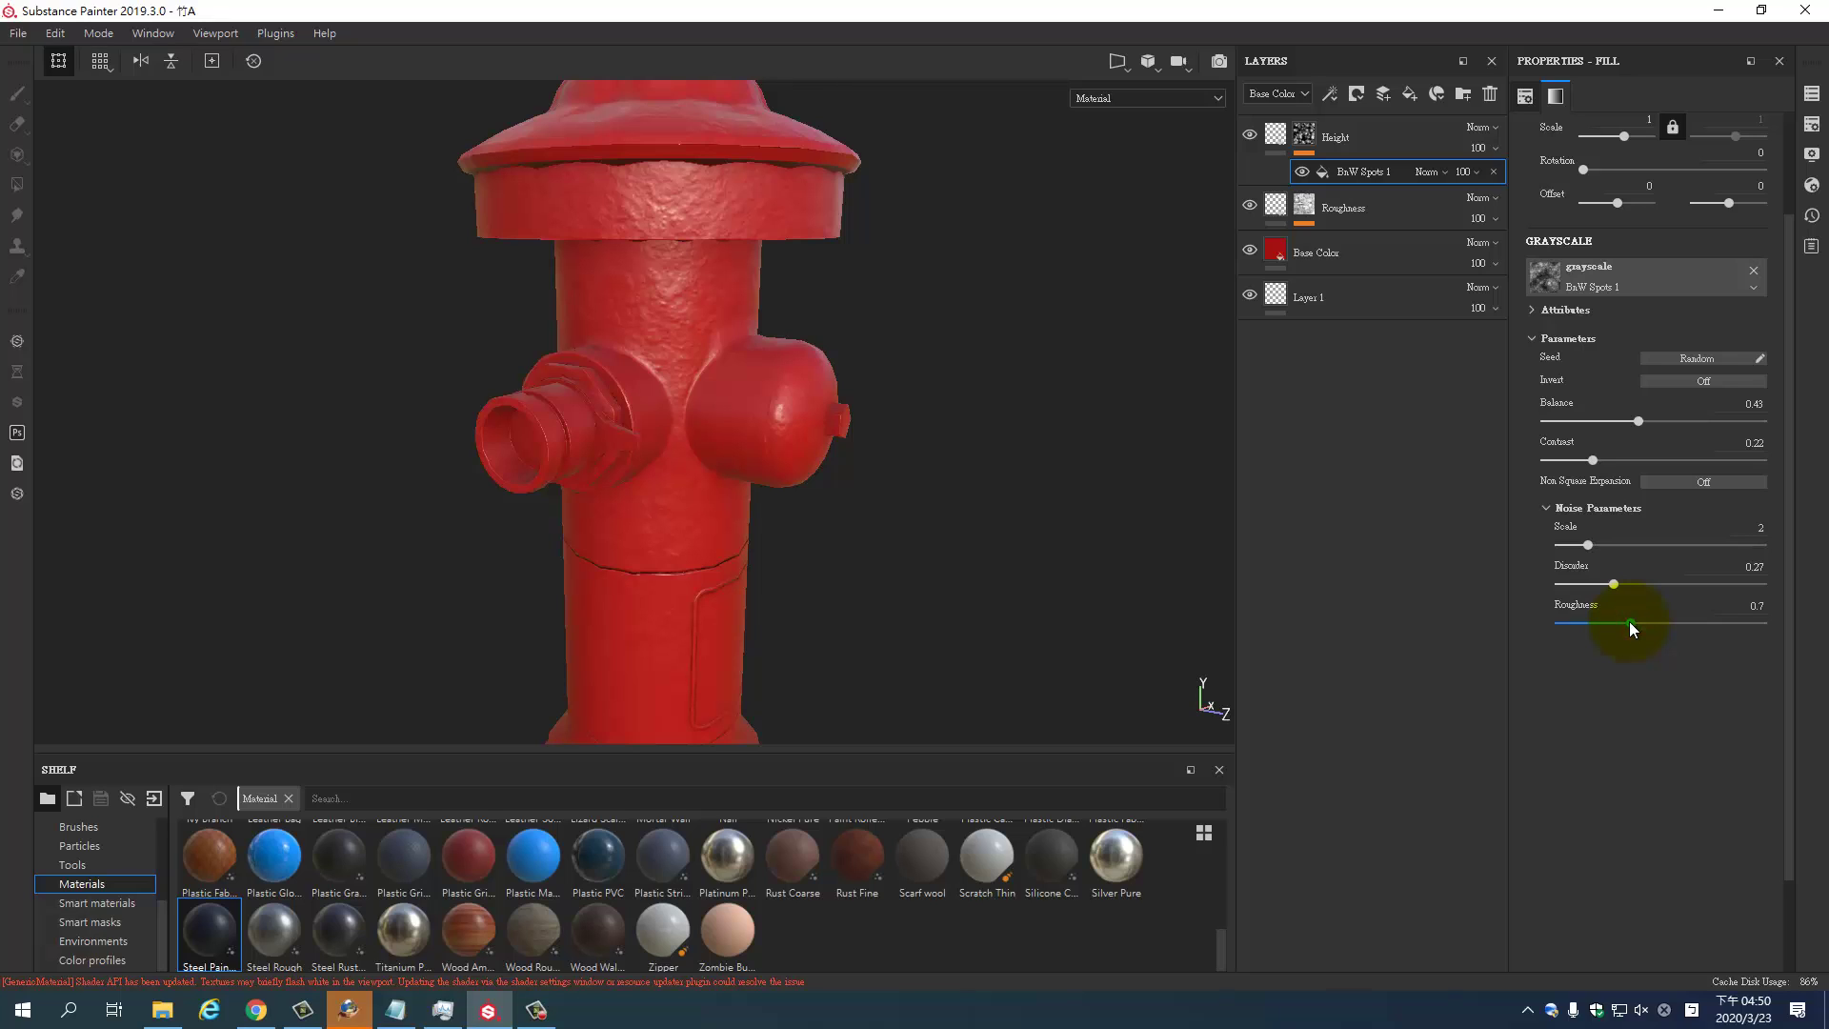
pyautogui.click(1599, 536)
pyautogui.click(1272, 136)
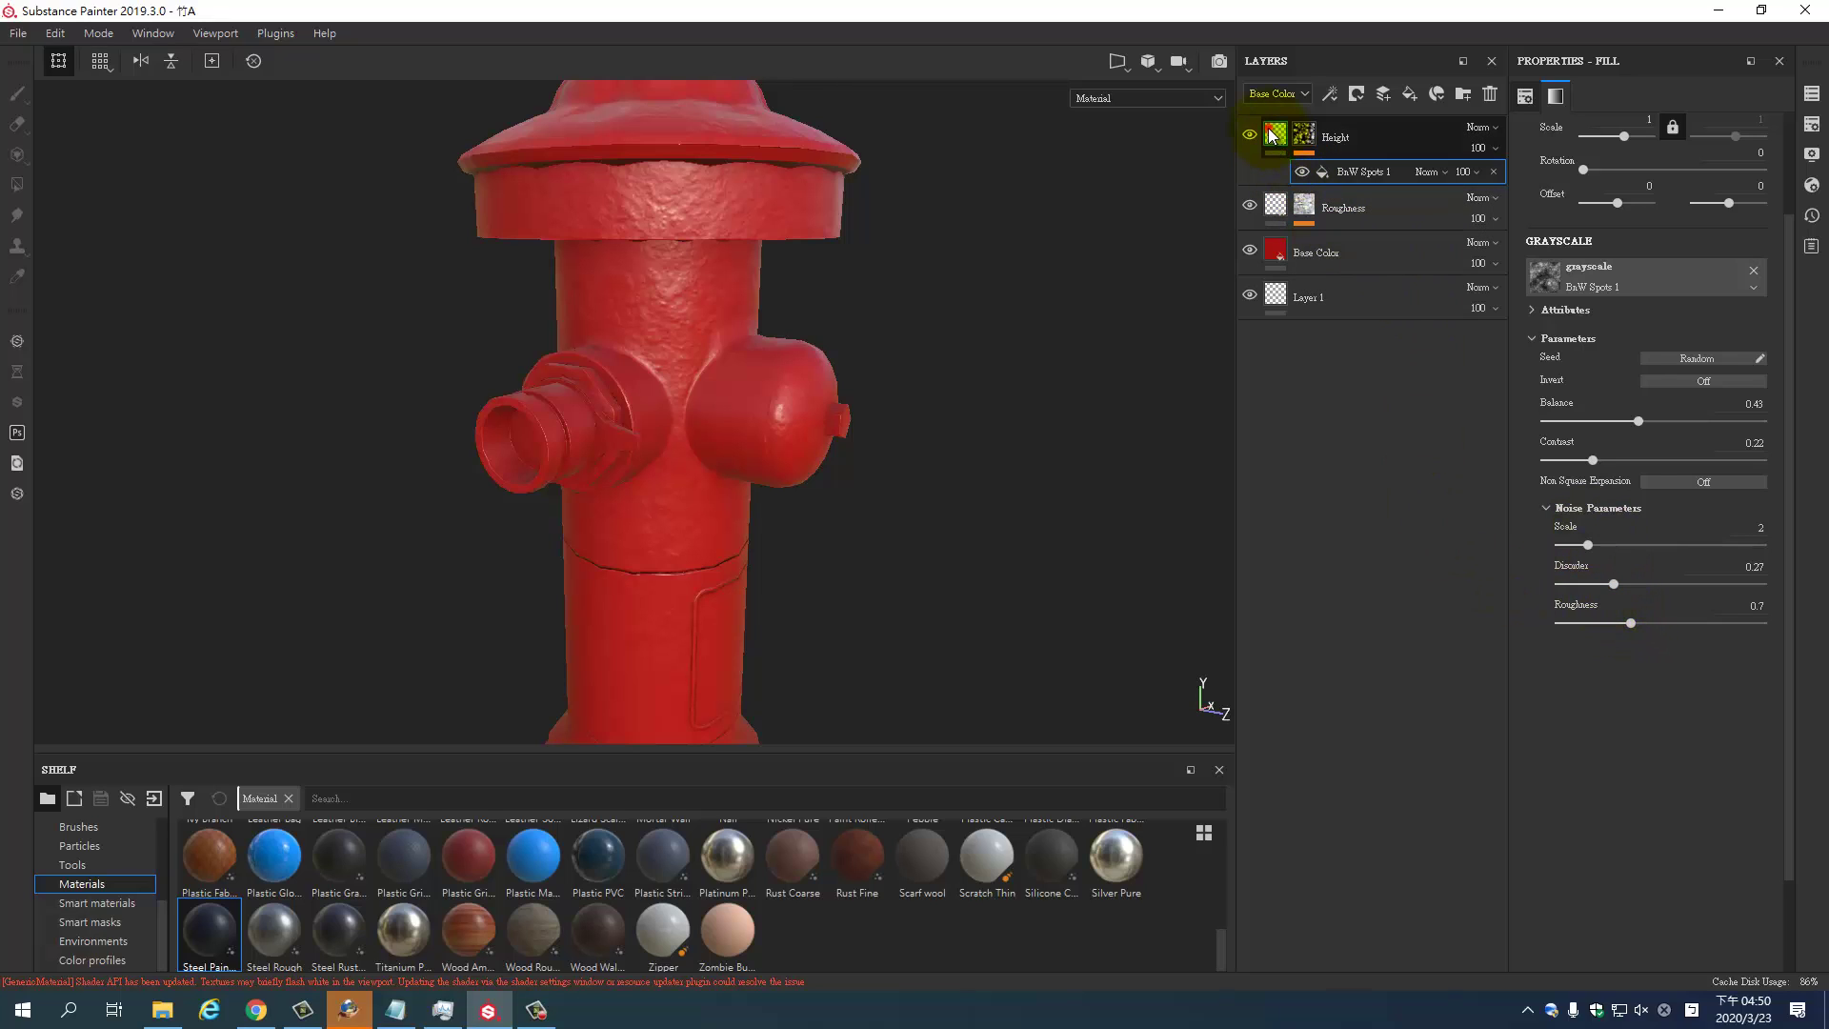
# Try different Height and opacity values on the Height fill, ending at Height 0.0946 and opacity 100
pyautogui.click(1271, 136)
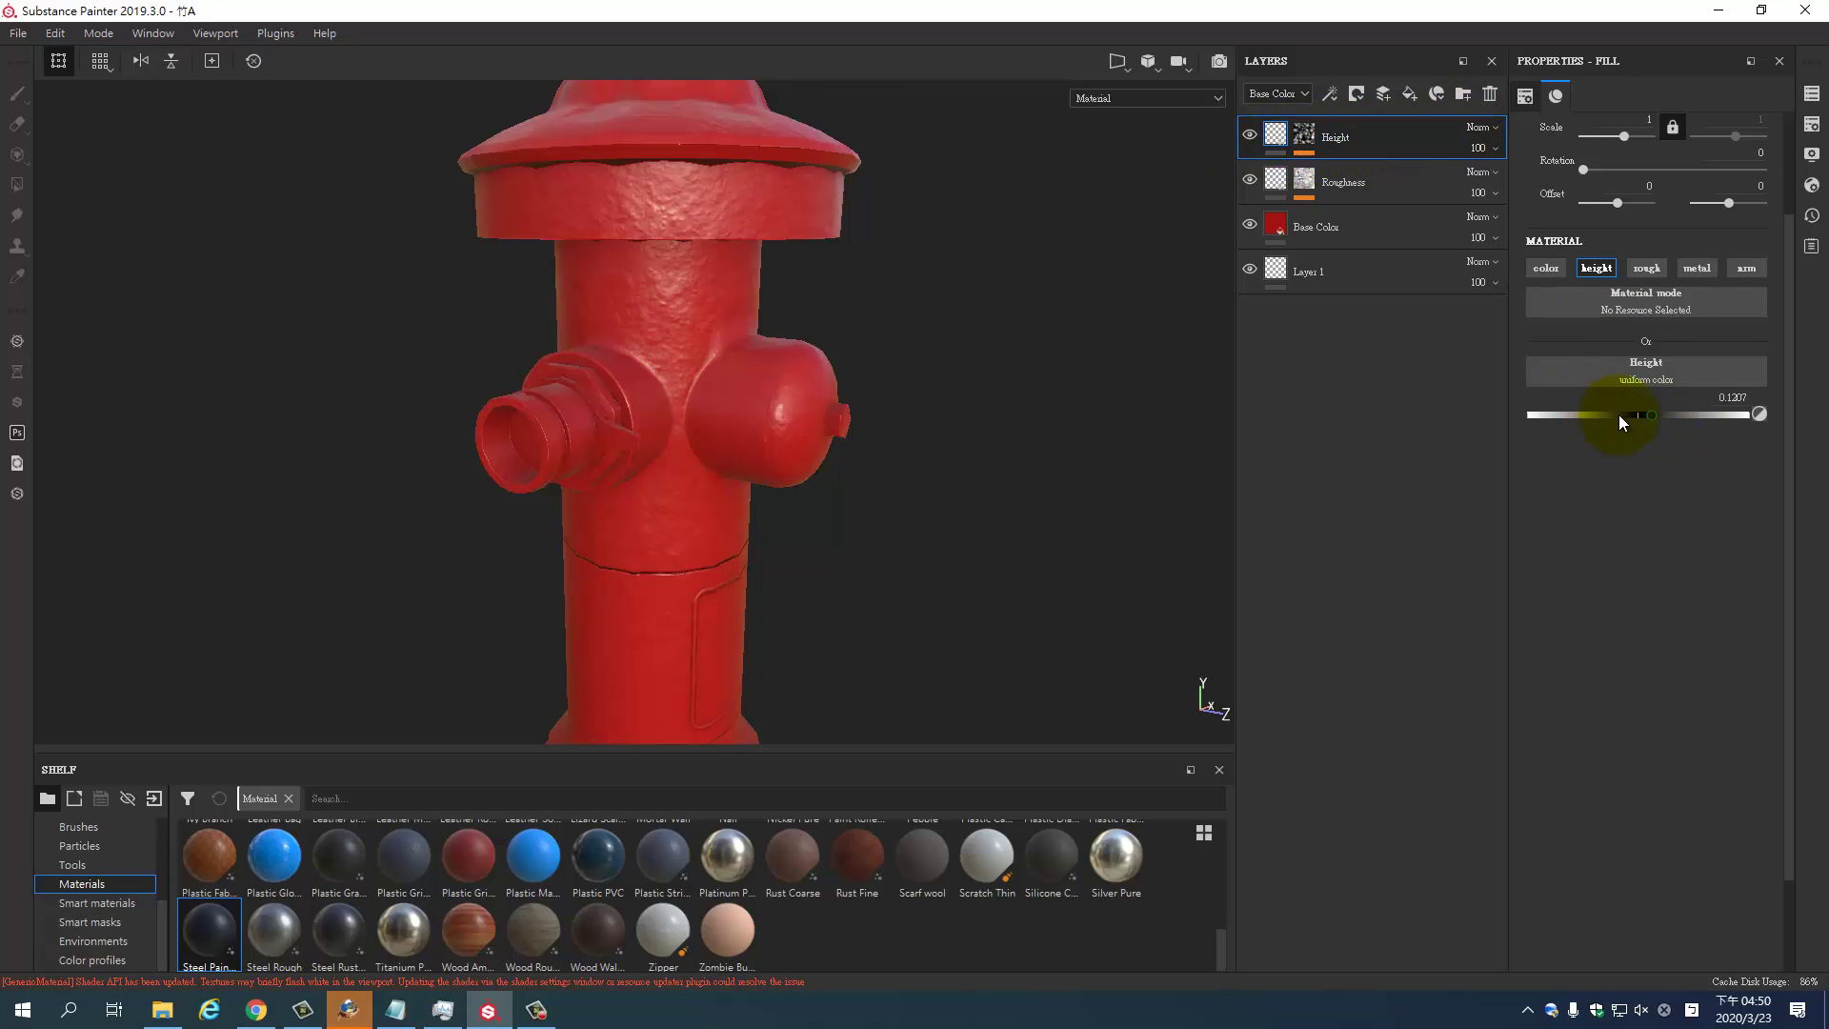
pyautogui.moveTo(1654, 417); pyautogui.dragTo(1701, 419)
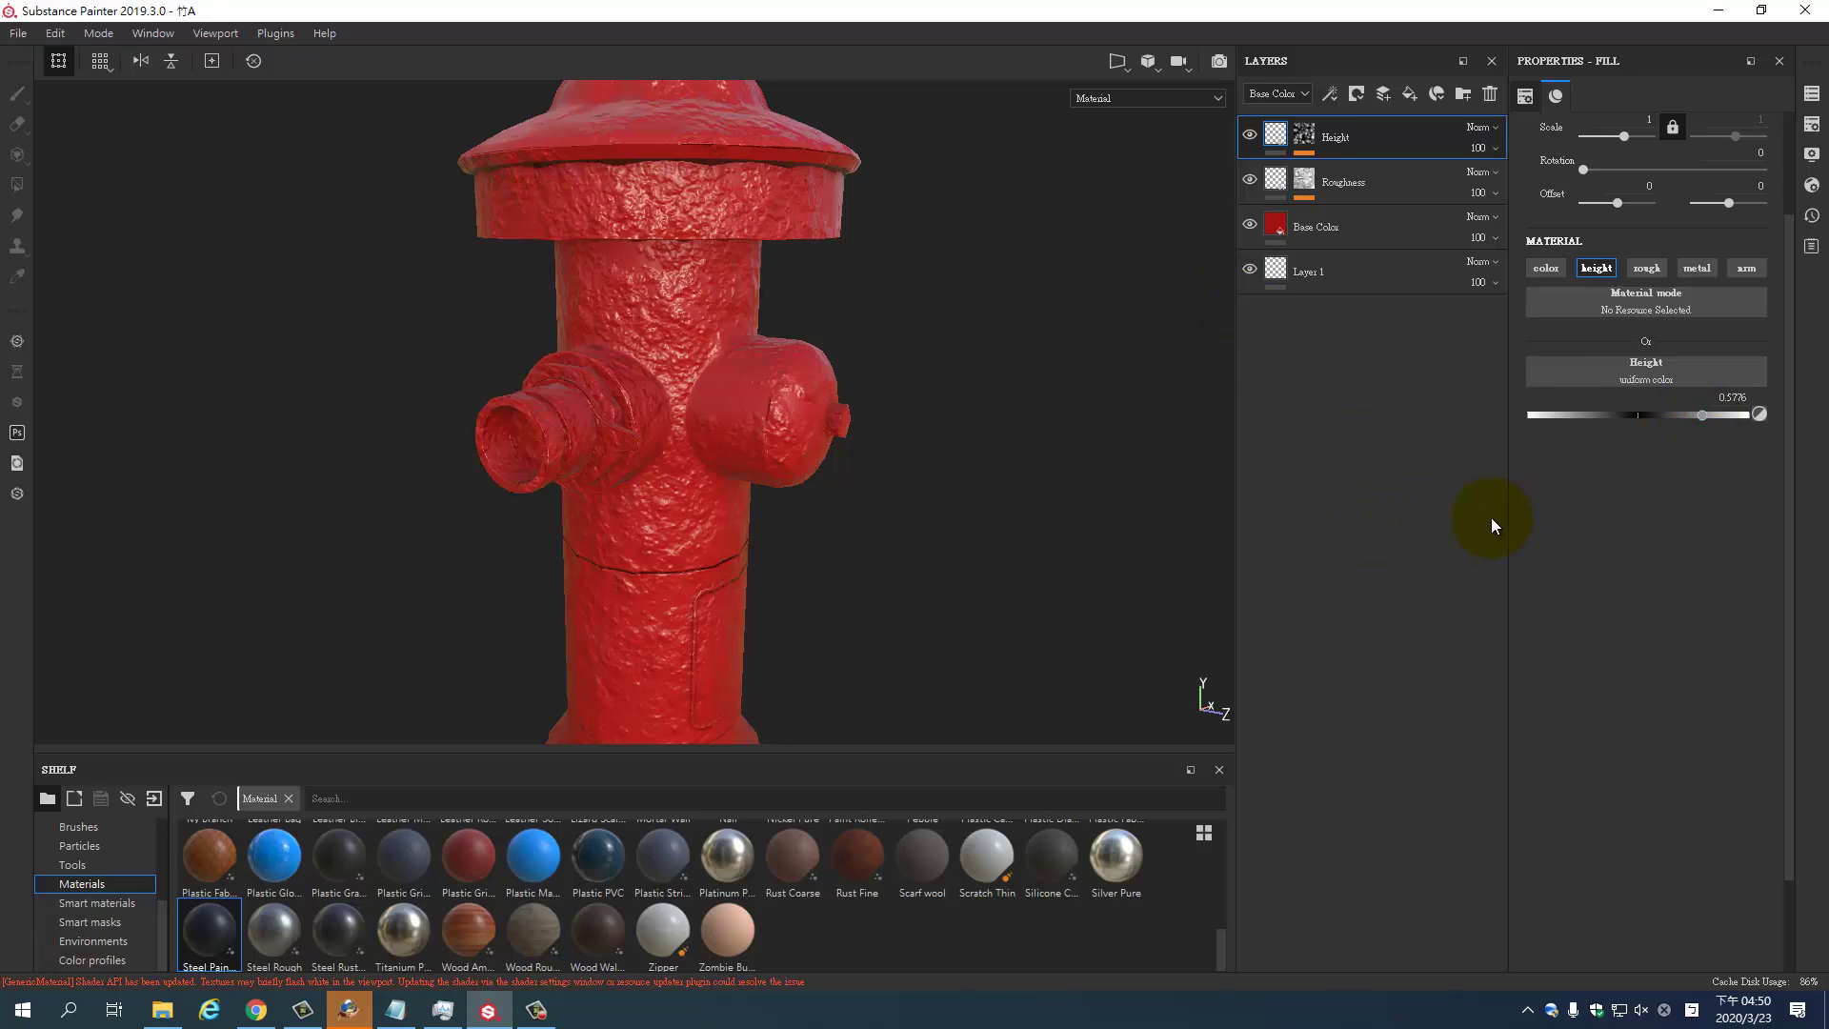
pyautogui.click(1495, 149)
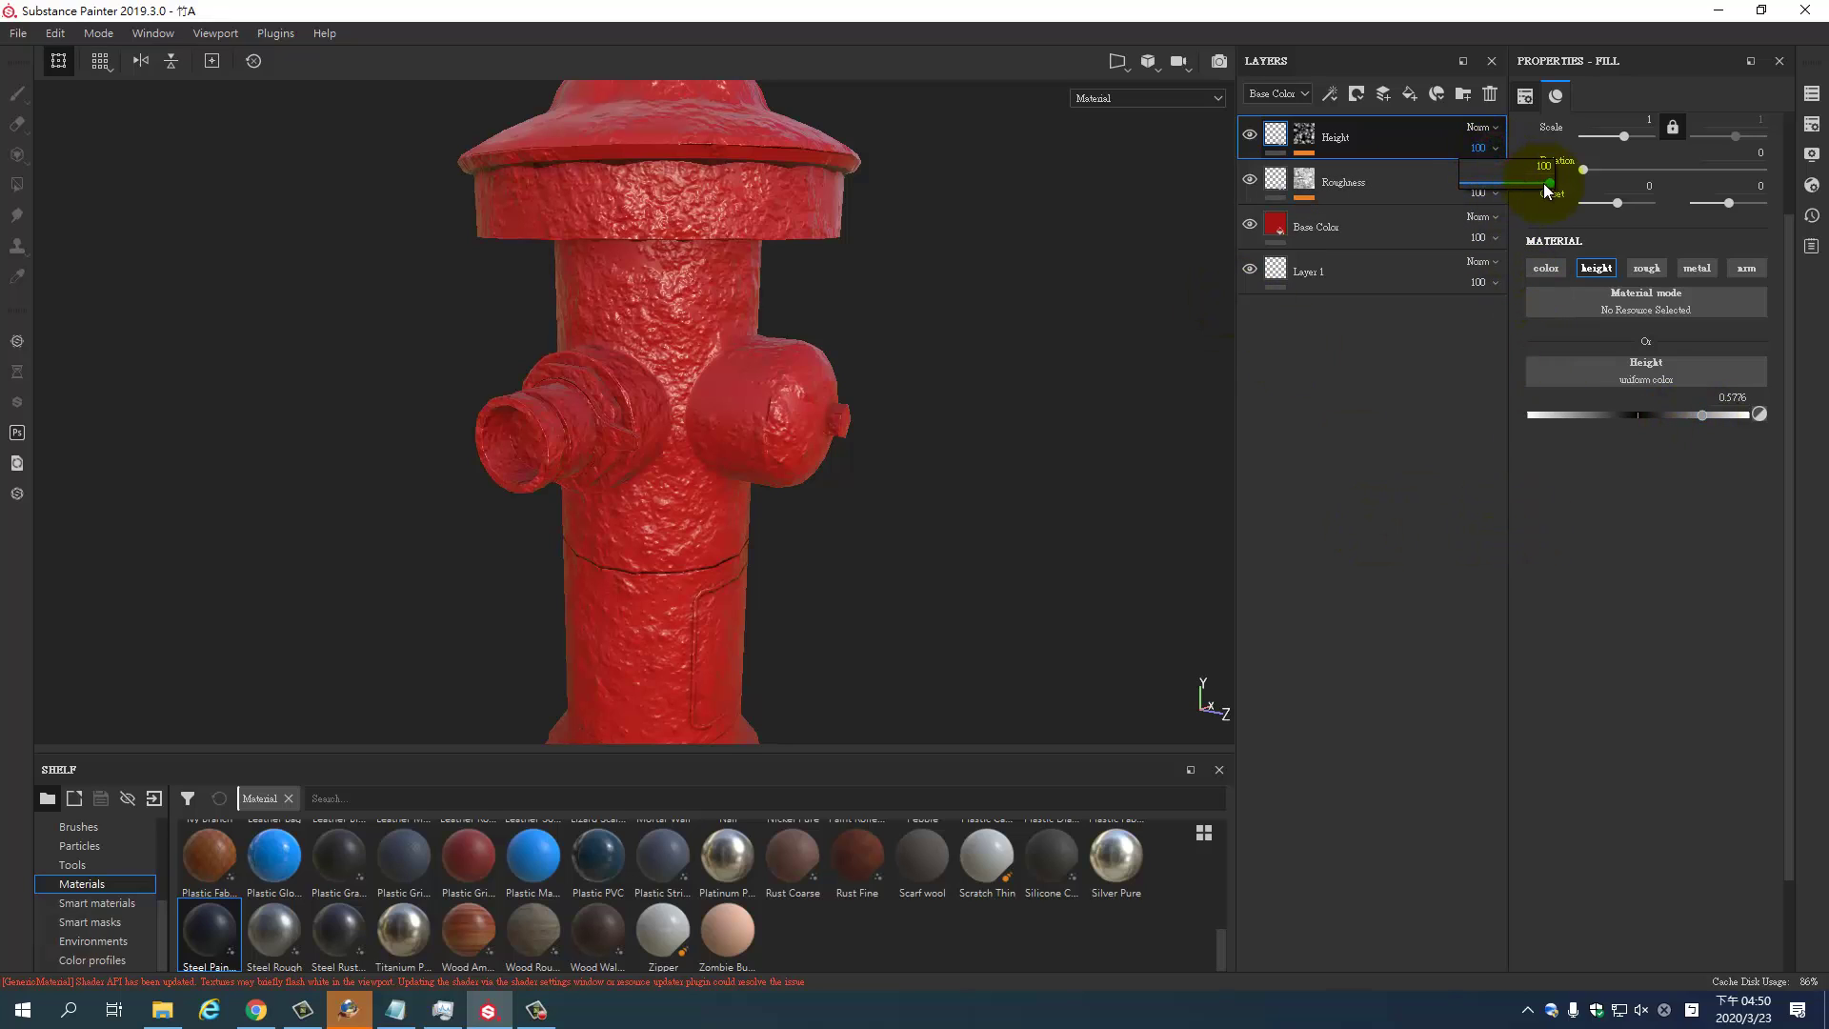
pyautogui.moveTo(1543, 183)
pyautogui.mouseDown()
pyautogui.moveTo(1466, 179)
pyautogui.moveTo(1508, 181)
pyautogui.mouseUp()
pyautogui.click(1485, 148)
pyautogui.moveTo(1701, 415); pyautogui.dragTo(1655, 416)
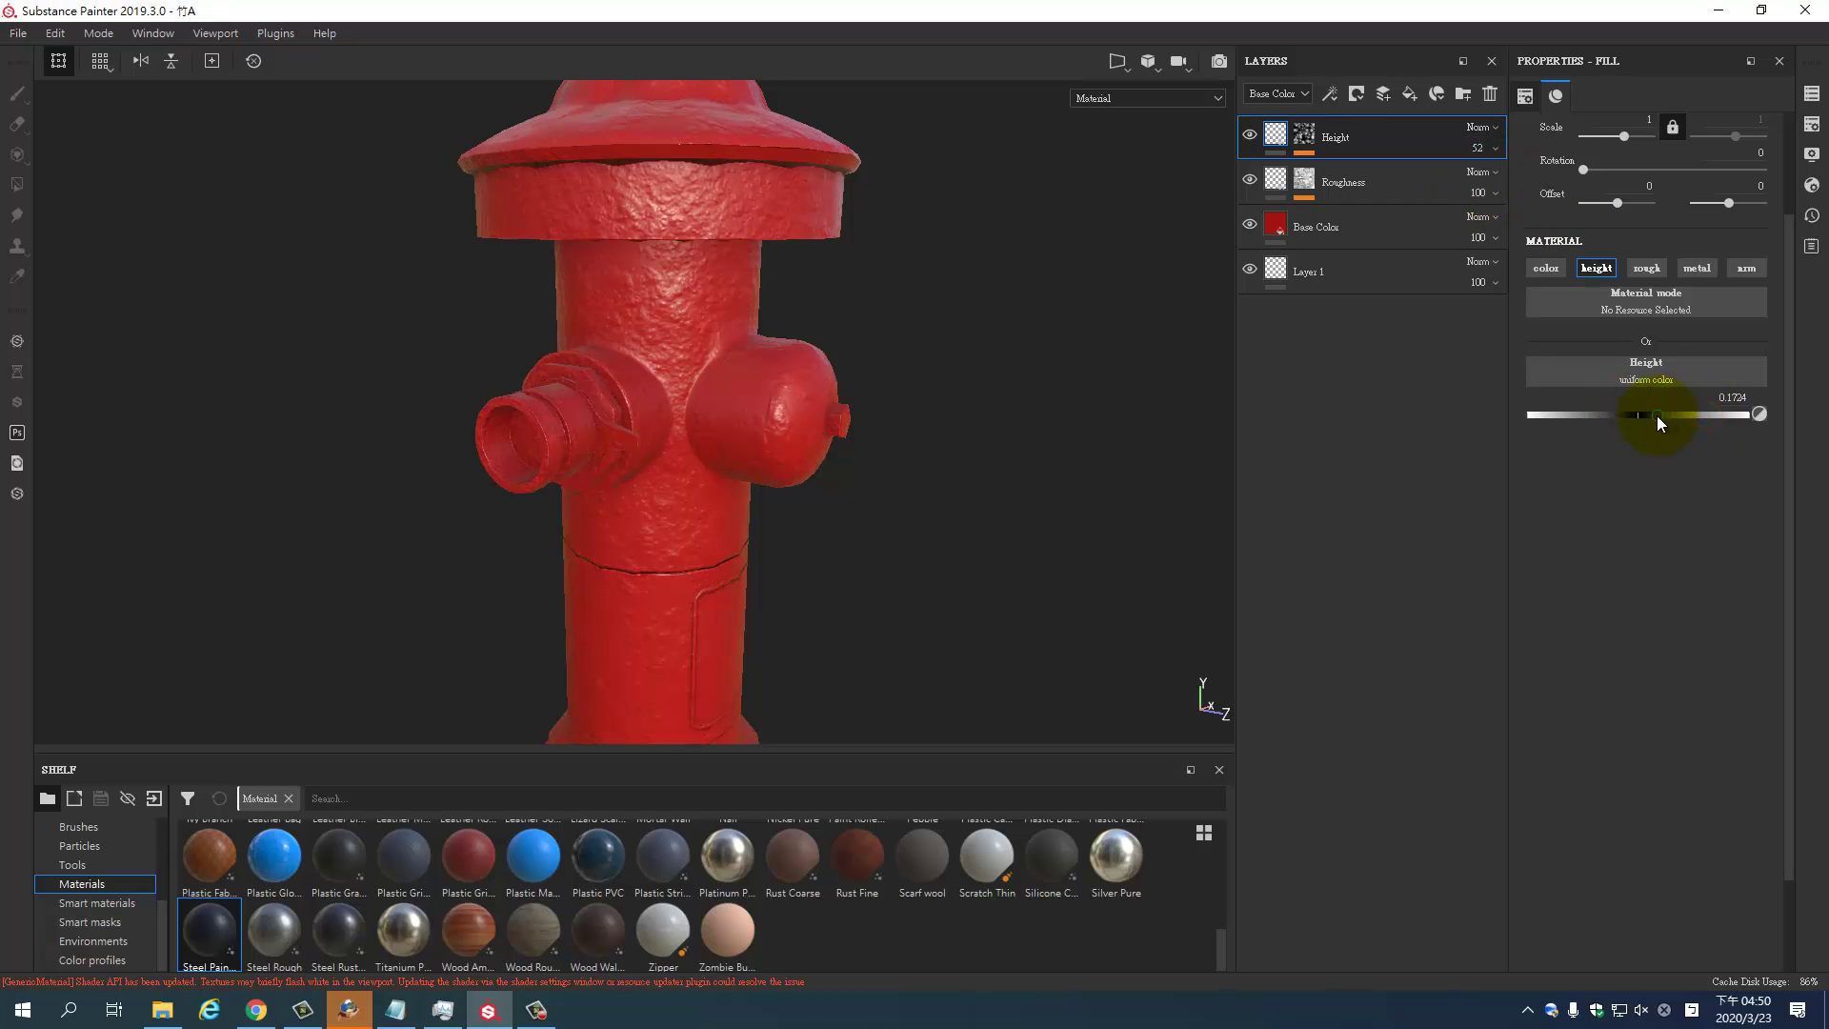
pyautogui.click(1496, 149)
pyautogui.moveTo(1589, 182); pyautogui.dragTo(1585, 181)
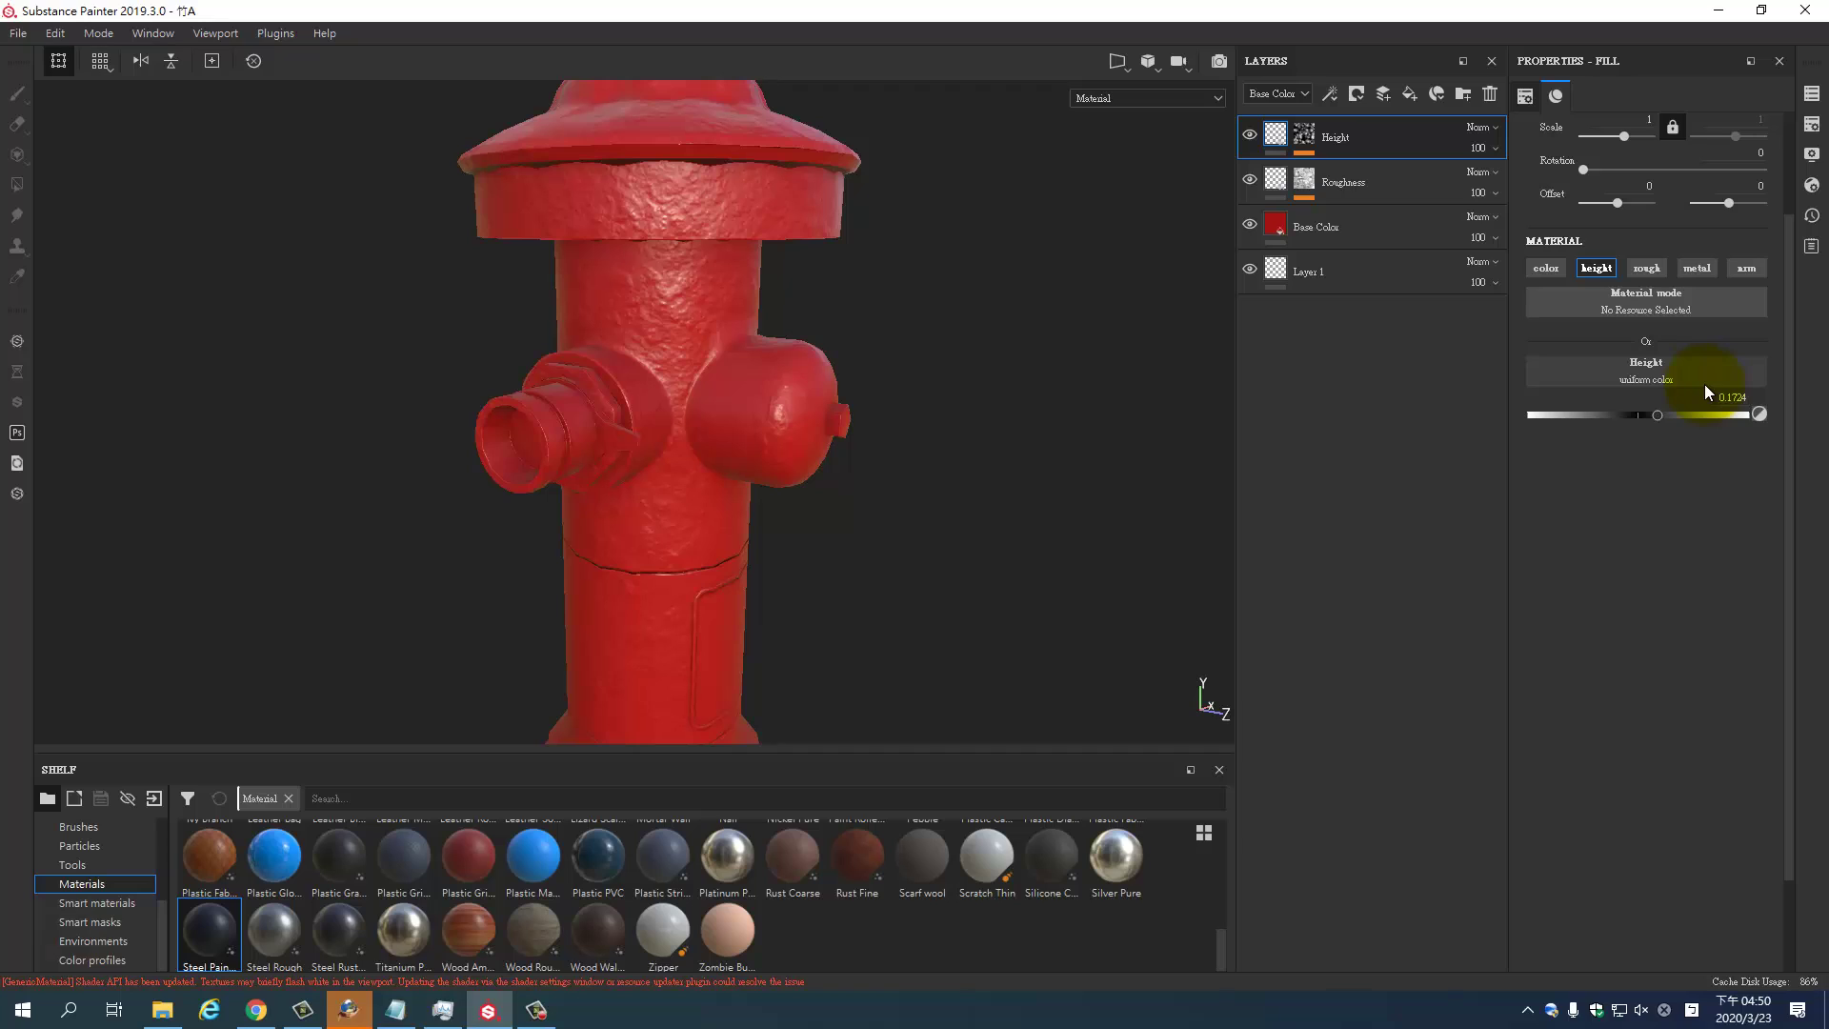
pyautogui.click(1651, 417)
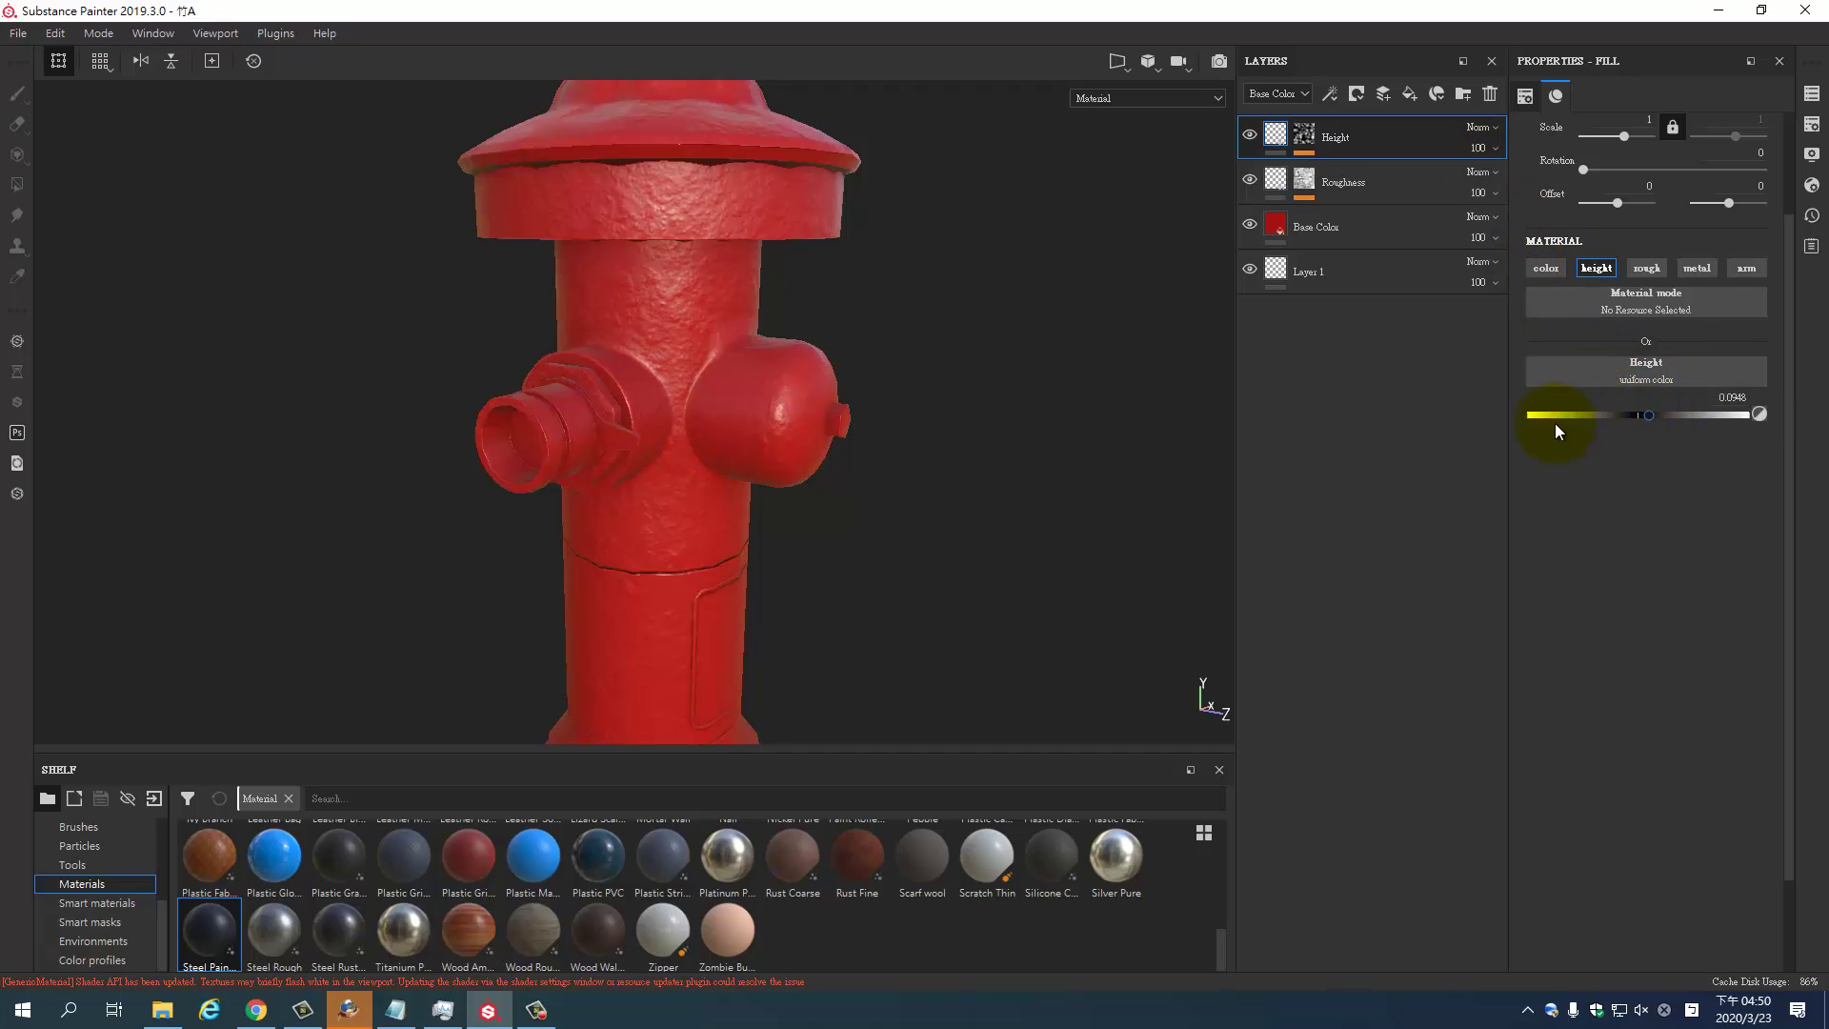
pyautogui.moveTo(708, 617)
pyautogui.keyDown('alt'); pyautogui.mouseDown()
pyautogui.moveTo(896, 545)
pyautogui.moveTo(666, 601)
pyautogui.moveTo(939, 604)
pyautogui.moveTo(920, 515)
pyautogui.moveTo(931, 532)
pyautogui.moveTo(935, 514)
pyautogui.mouseUp(); pyautogui.keyUp('alt')
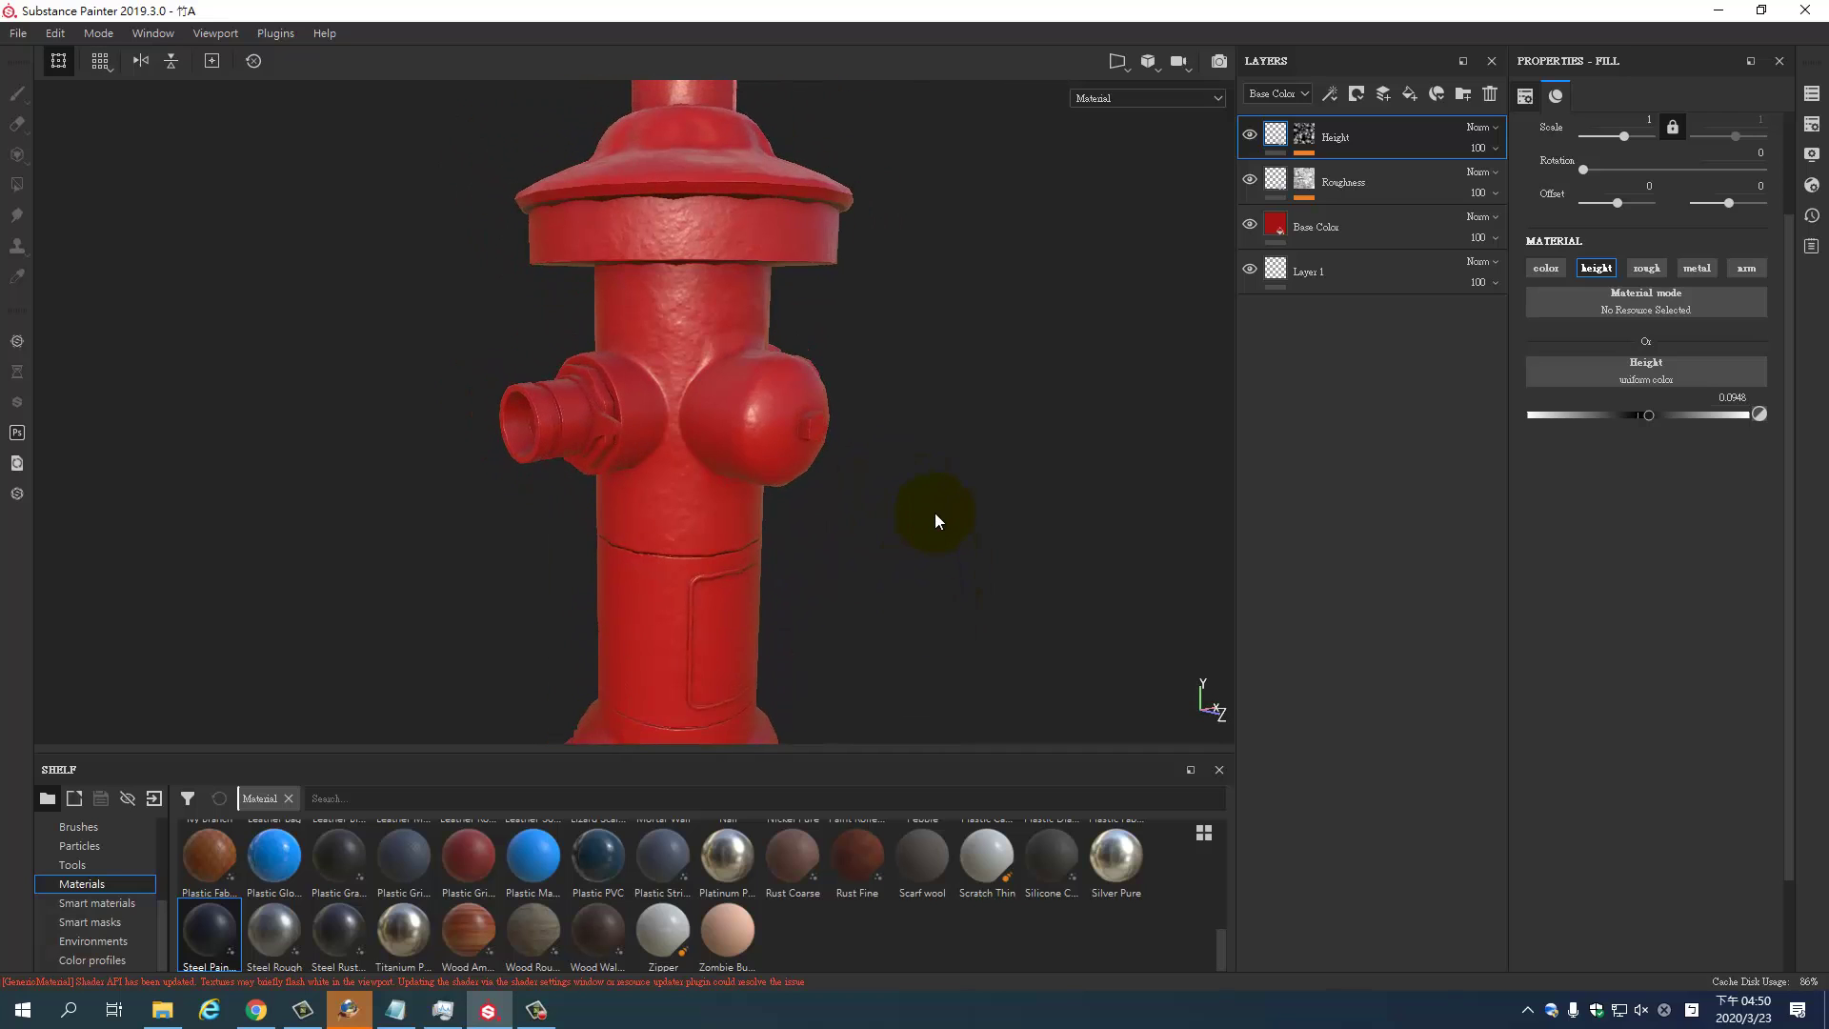